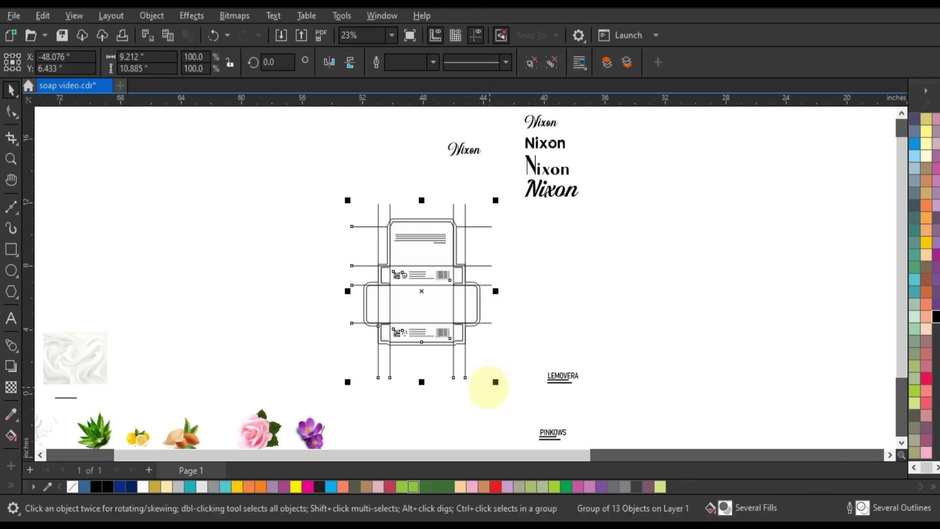
Survey the layout, zooming in on the box dieline, flower images and cream fabric image.
{"action": "key", "text": "shift+F2"}
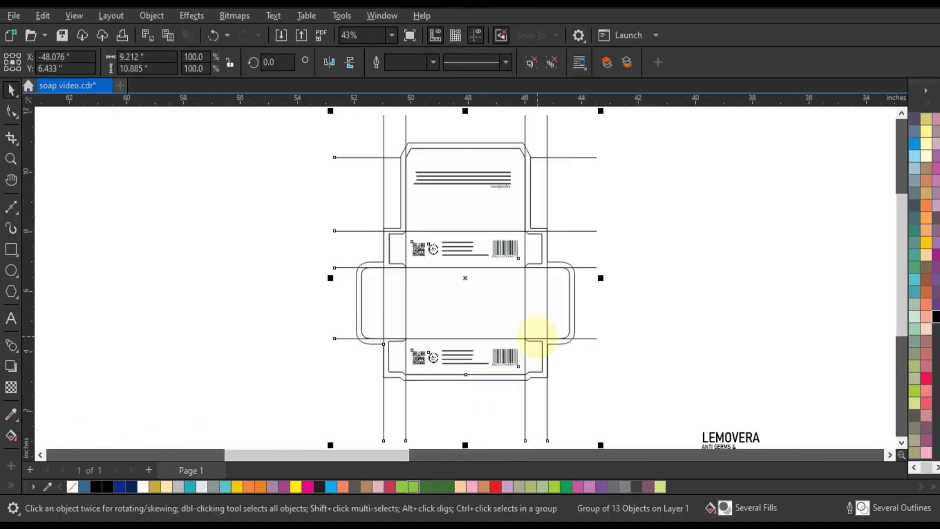
{"action": "key", "text": "F9"}
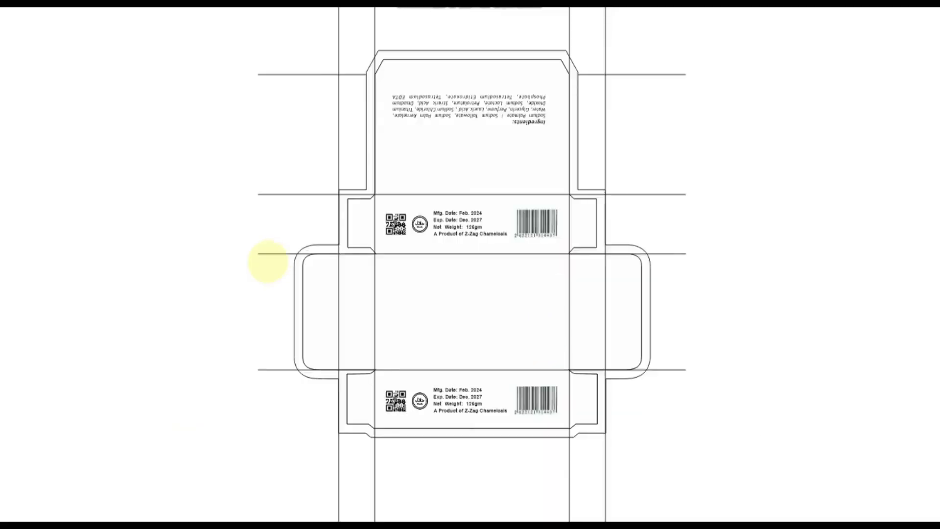
{"action": "left_click", "coordinate": [268, 261]}
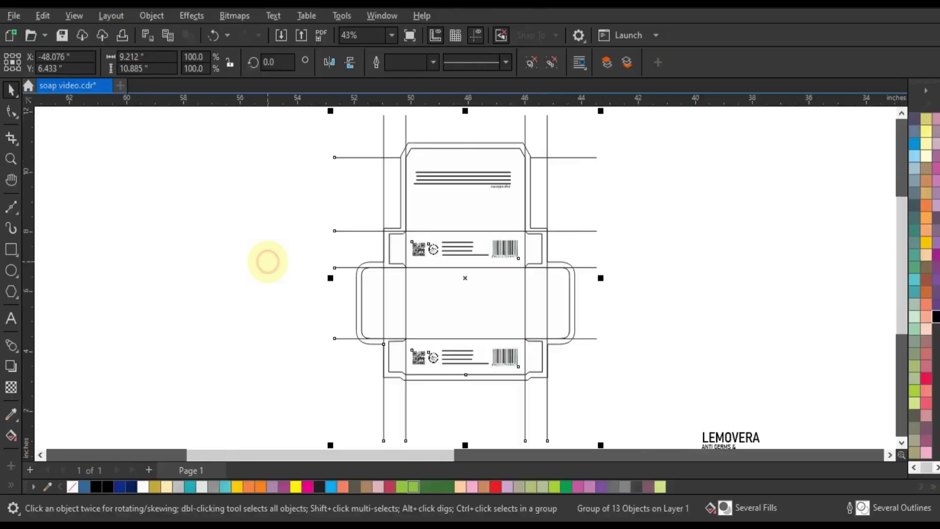
{"action": "left_click", "coordinate": [11, 158]}
{"action": "key", "text": "F3"}
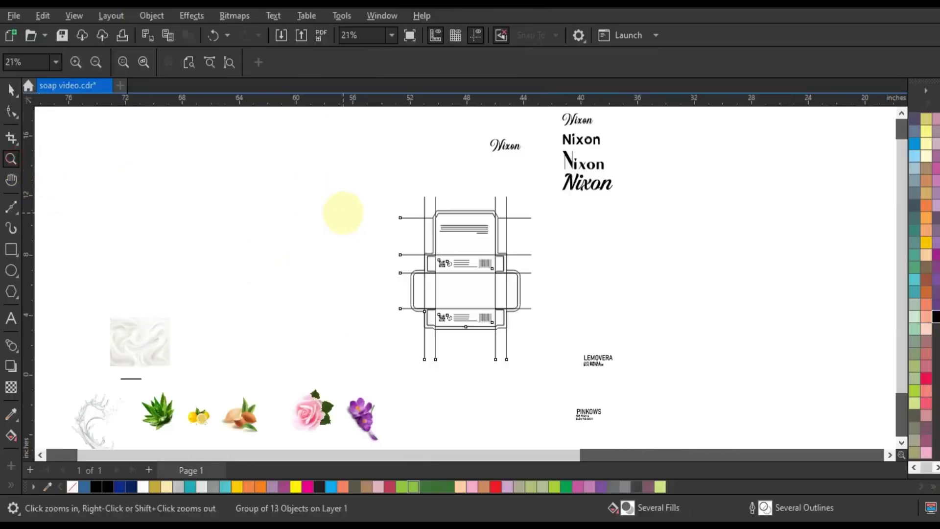
{"action": "mouse_move", "coordinate": [395, 382]}
{"action": "left_mouse_down"}
{"action": "mouse_move", "coordinate": [96, 428]}
{"action": "mouse_move", "coordinate": [69, 415]}
{"action": "left_mouse_up"}
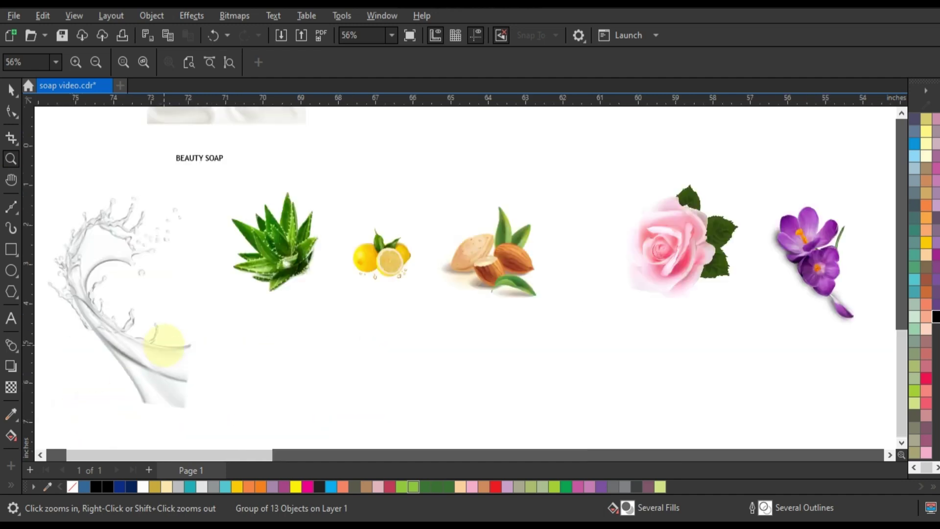
{"action": "key", "text": "F3"}
{"action": "left_click_drag", "start_coordinate": [96, 251], "coordinate": [200, 337]}
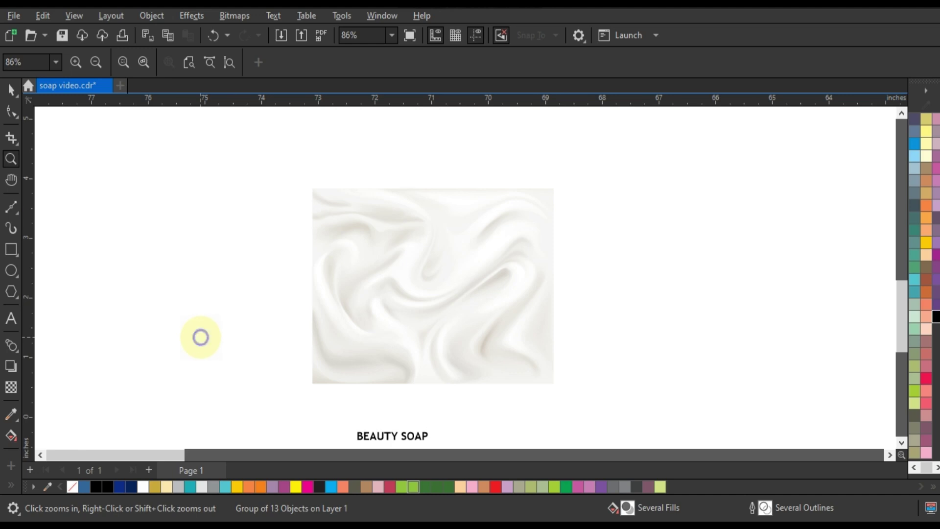
{"action": "key", "text": "F3"}
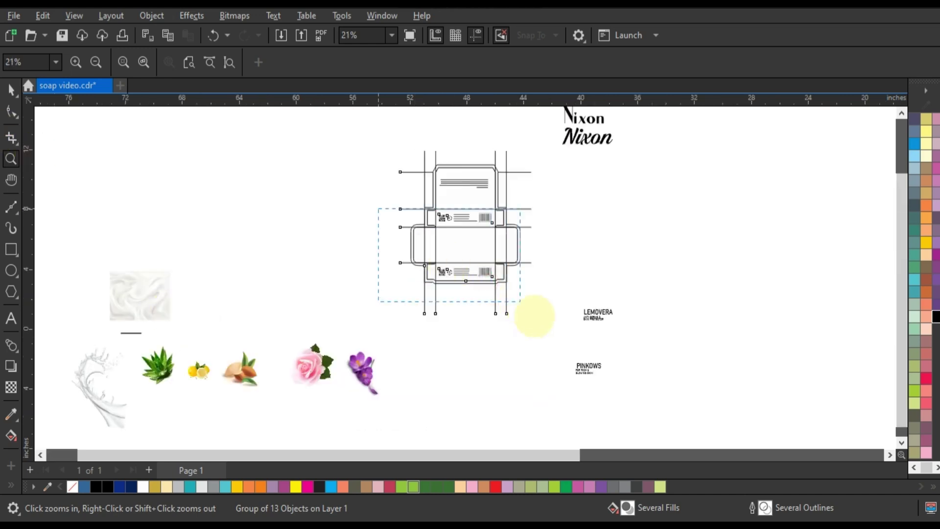
{"action": "left_click_drag", "start_coordinate": [534, 316], "coordinate": [529, 315]}
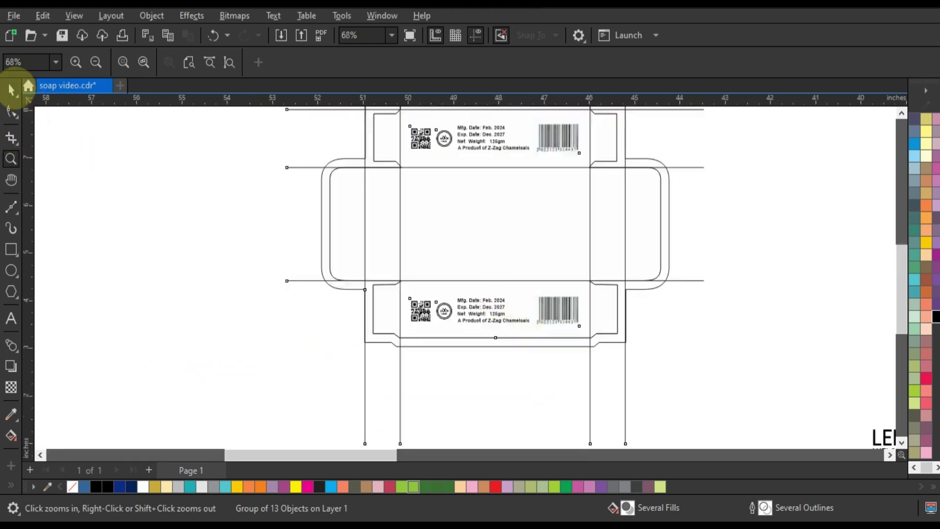
{"action": "left_click", "coordinate": [11, 89]}
{"action": "left_click", "coordinate": [176, 230]}
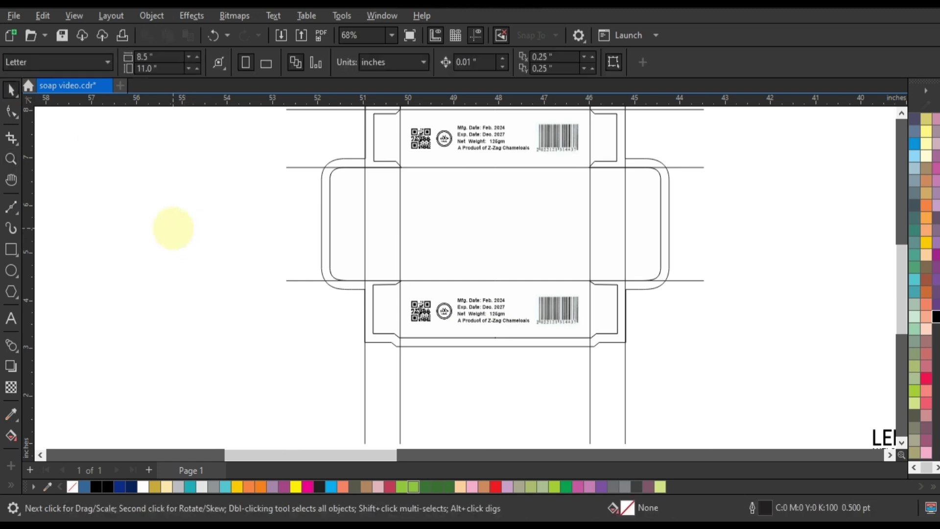
{"action": "scroll", "coordinate": [186, 226], "scroll_direction": "down", "scroll_amount": 3}
{"action": "scroll", "coordinate": [382, 314], "scroll_direction": "down", "scroll_amount": 2}
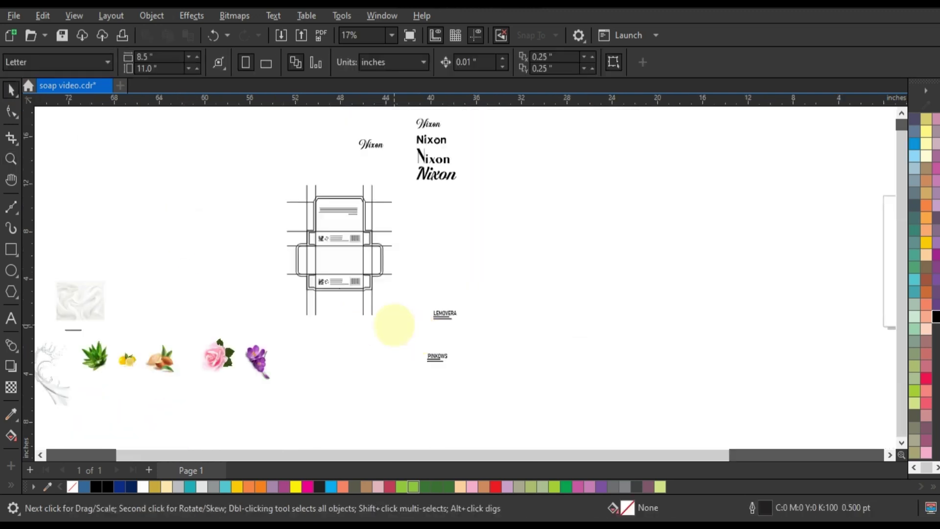
Move the cream fabric image beside the box dieline.
{"action": "left_click_drag", "start_coordinate": [394, 324], "coordinate": [258, 175]}
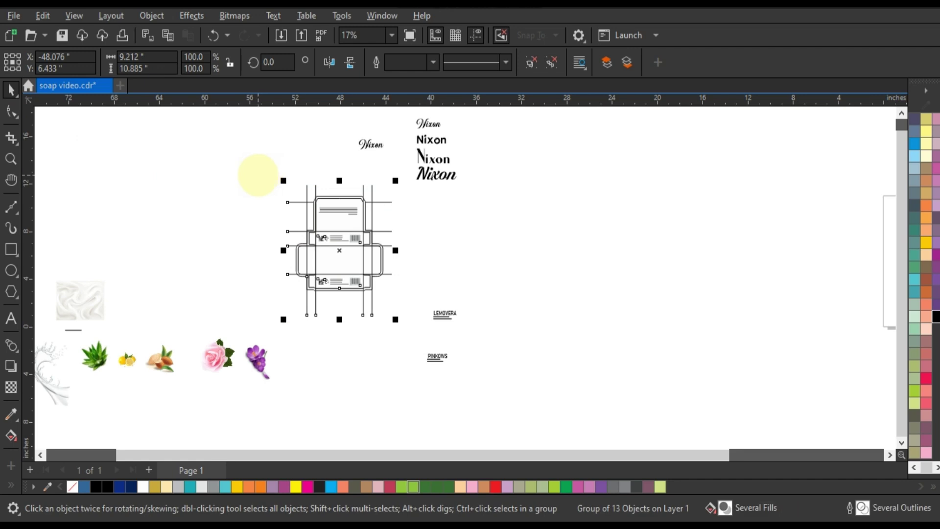
{"action": "left_click", "coordinate": [240, 210]}
{"action": "left_click", "coordinate": [90, 296]}
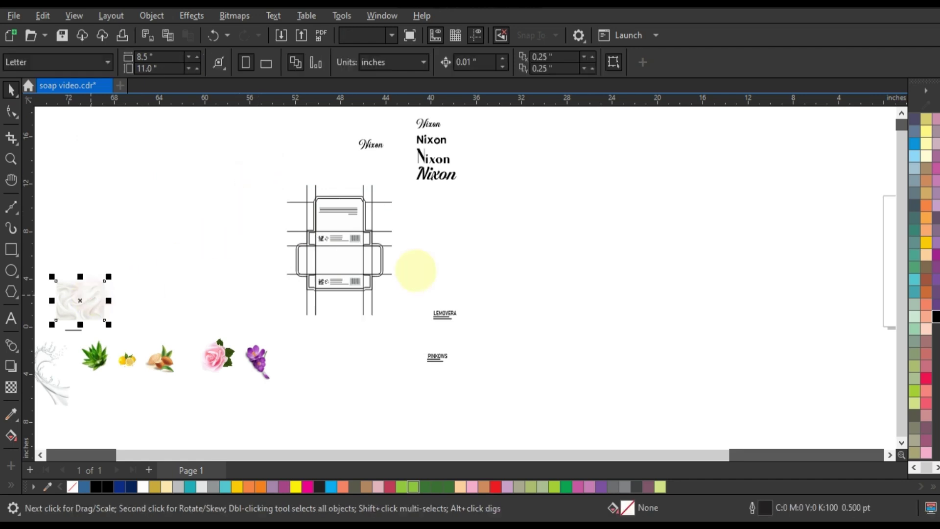
{"action": "left_click_drag", "start_coordinate": [67, 304], "coordinate": [441, 250]}
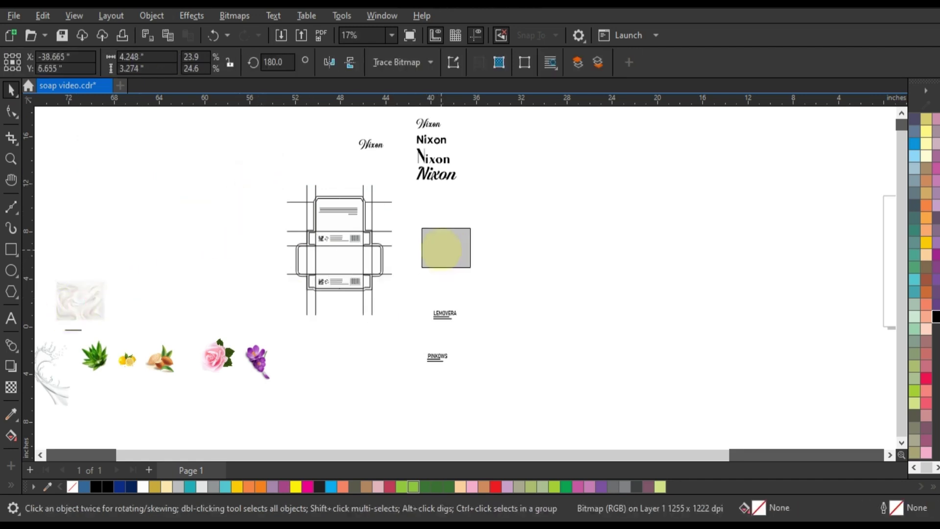
Move the bold sans Nixon out of the sample stack and put the script Nixon in.
{"action": "left_click", "coordinate": [10, 159]}
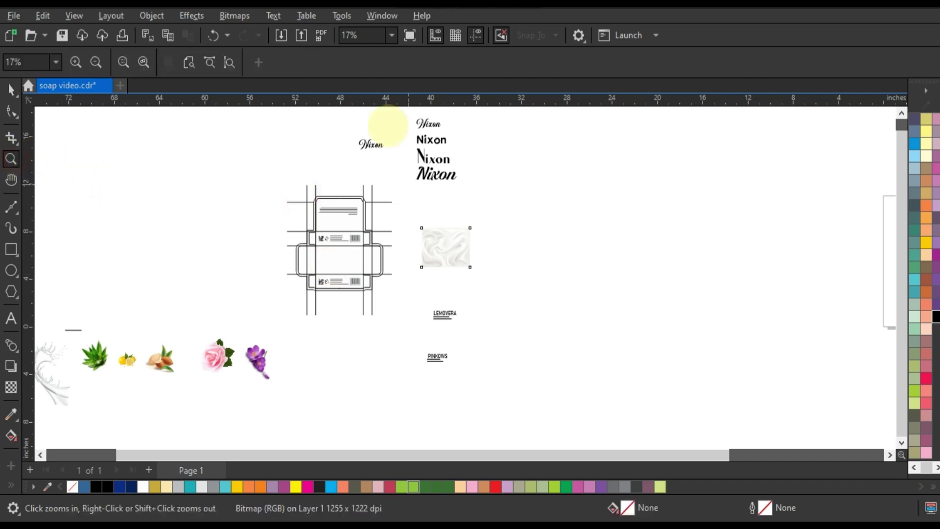
{"action": "left_click_drag", "start_coordinate": [349, 114], "coordinate": [497, 190]}
{"action": "left_click", "coordinate": [11, 90]}
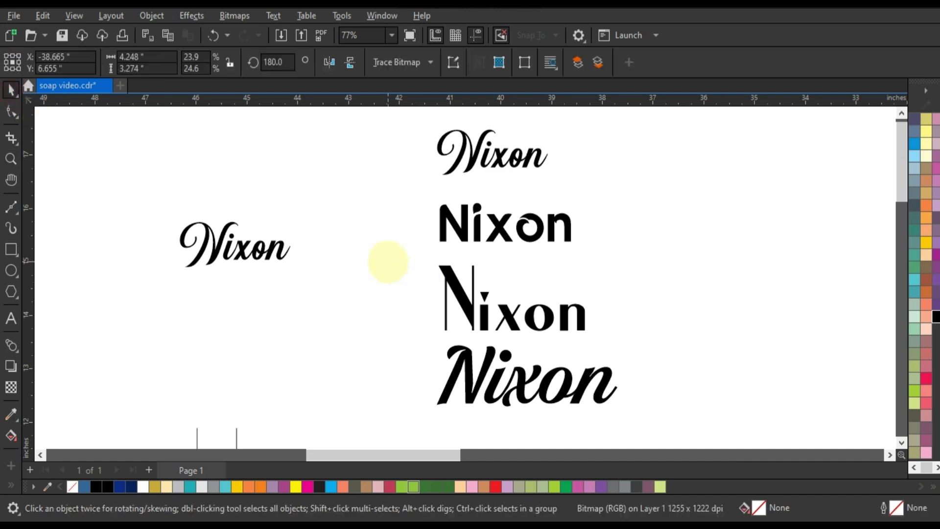
{"action": "mouse_move", "coordinate": [387, 186]}
{"action": "left_mouse_down"}
{"action": "mouse_move", "coordinate": [579, 253]}
{"action": "mouse_move", "coordinate": [545, 248]}
{"action": "mouse_move", "coordinate": [237, 367]}
{"action": "left_mouse_up"}
{"action": "left_click_drag", "start_coordinate": [220, 241], "coordinate": [226, 242]}
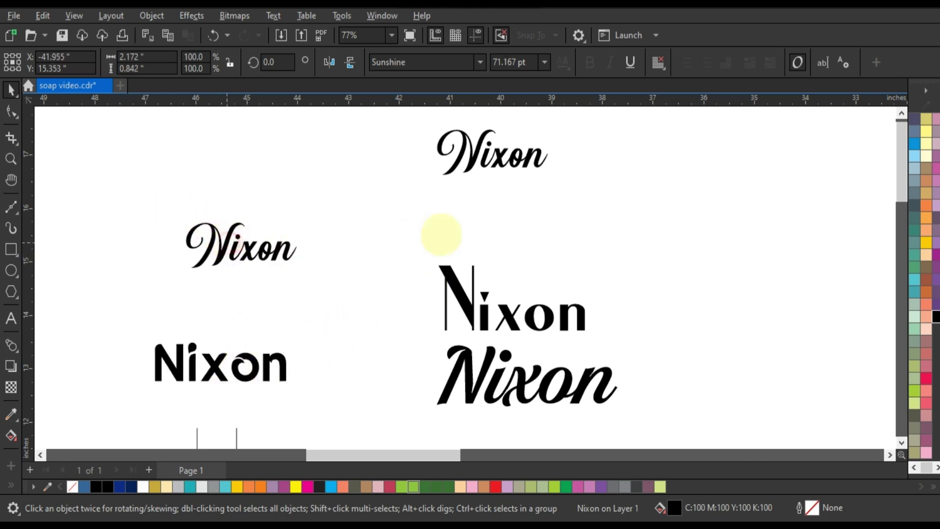
{"action": "left_click_drag", "start_coordinate": [441, 234], "coordinate": [502, 202]}
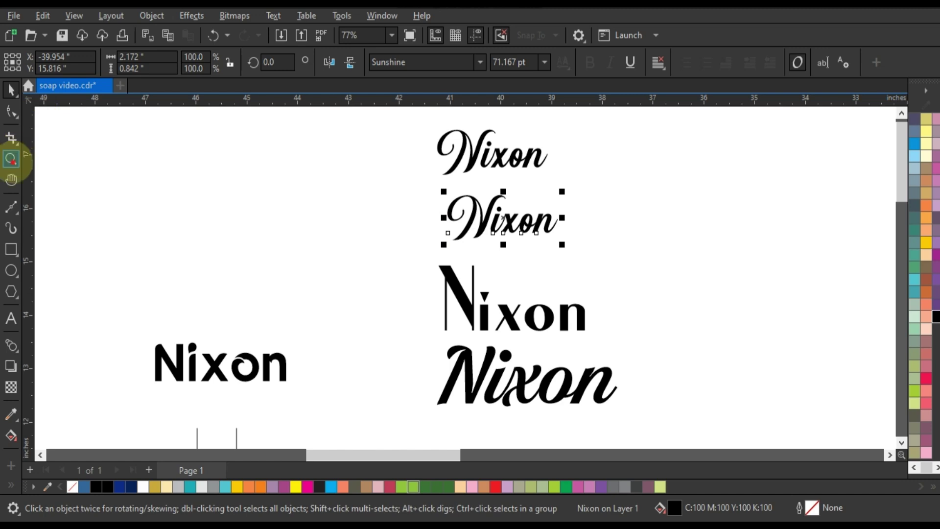
{"action": "left_click", "coordinate": [10, 158]}
{"action": "right_click", "coordinate": [414, 225]}
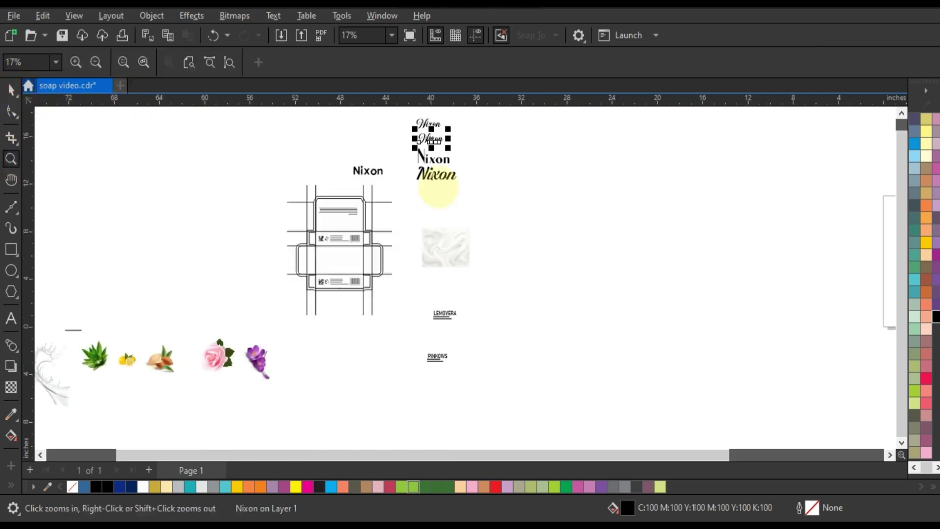
{"action": "key", "text": "space"}
Row up the sans Nixon, pink rose and milk splash beside the fabric, with BEAUTY SOAP under Nixon.
{"action": "mouse_move", "coordinate": [372, 171]}
{"action": "left_mouse_down"}
{"action": "mouse_move", "coordinate": [477, 227]}
{"action": "mouse_move", "coordinate": [489, 250]}
{"action": "left_mouse_up"}
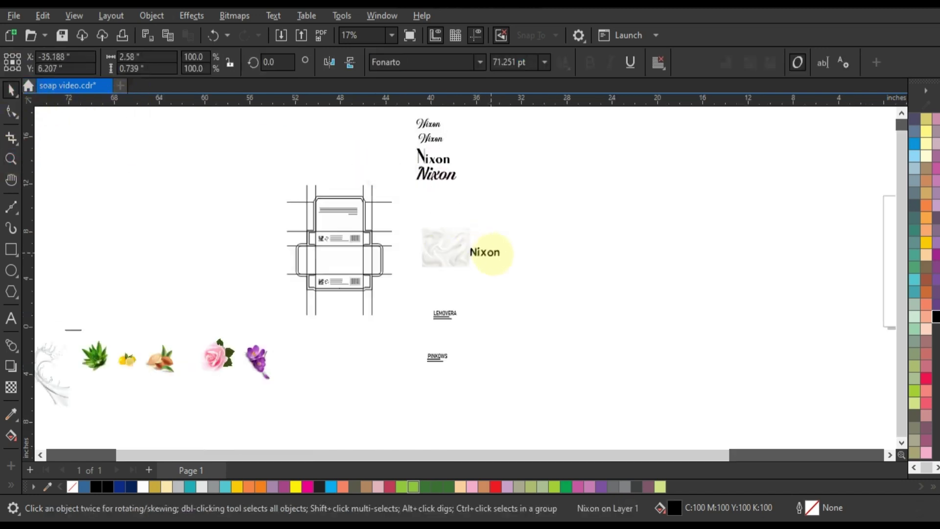
{"action": "left_click", "coordinate": [495, 254]}
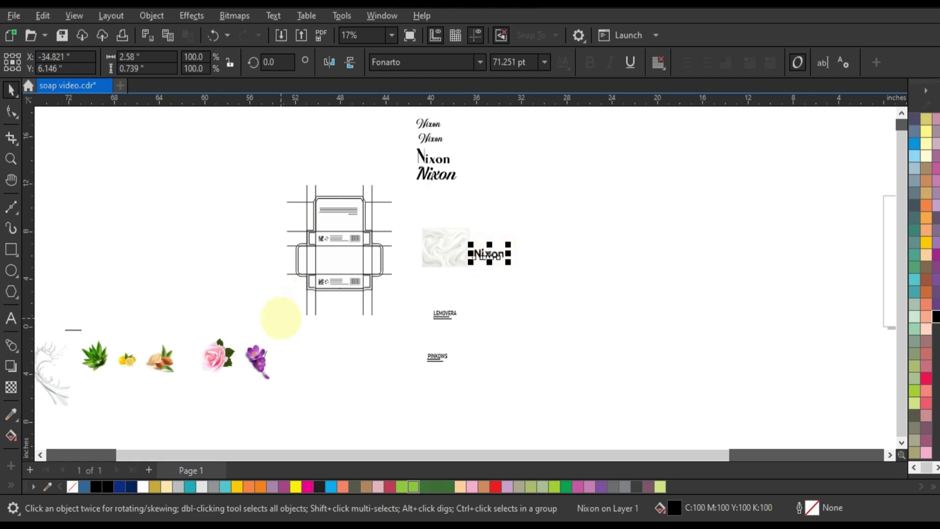
{"action": "left_click", "coordinate": [229, 340]}
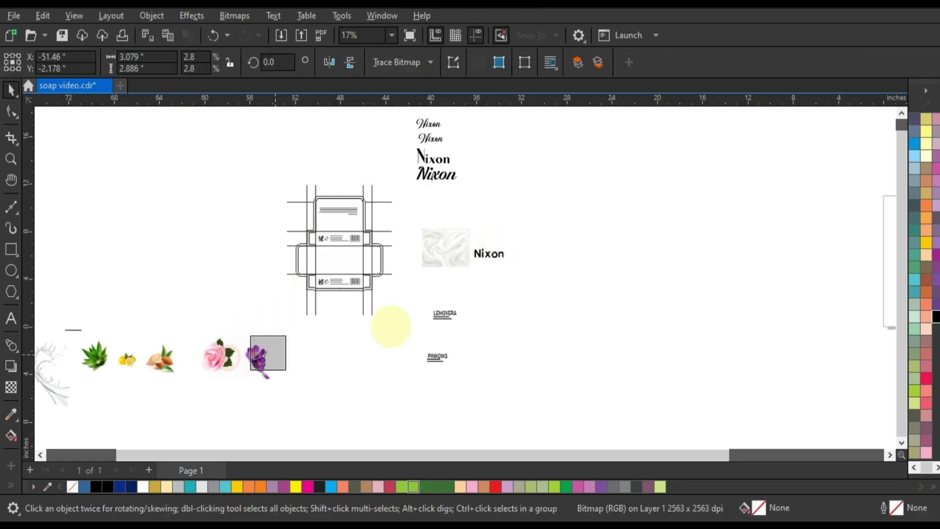
{"action": "left_click_drag", "start_coordinate": [390, 326], "coordinate": [530, 250]}
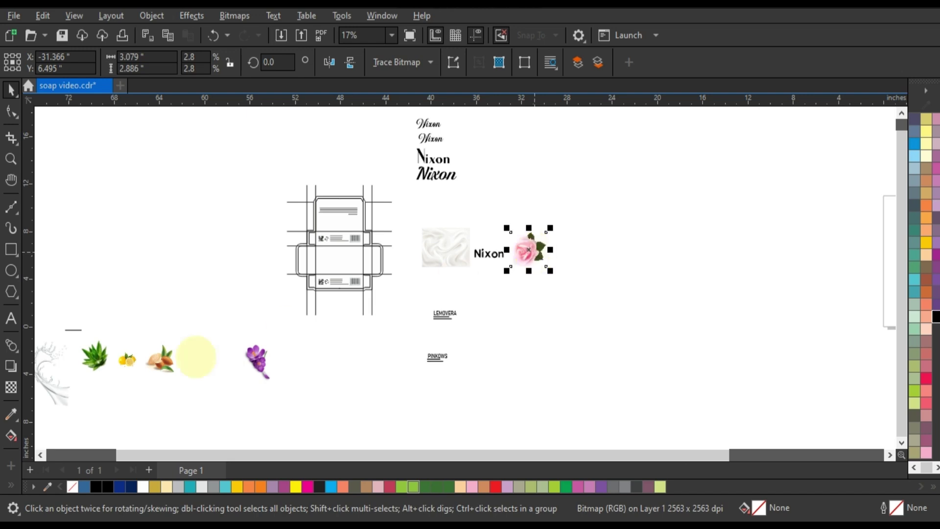
{"action": "mouse_move", "coordinate": [57, 390]}
{"action": "left_mouse_down"}
{"action": "mouse_move", "coordinate": [340, 366]}
{"action": "mouse_move", "coordinate": [576, 263]}
{"action": "left_mouse_up"}
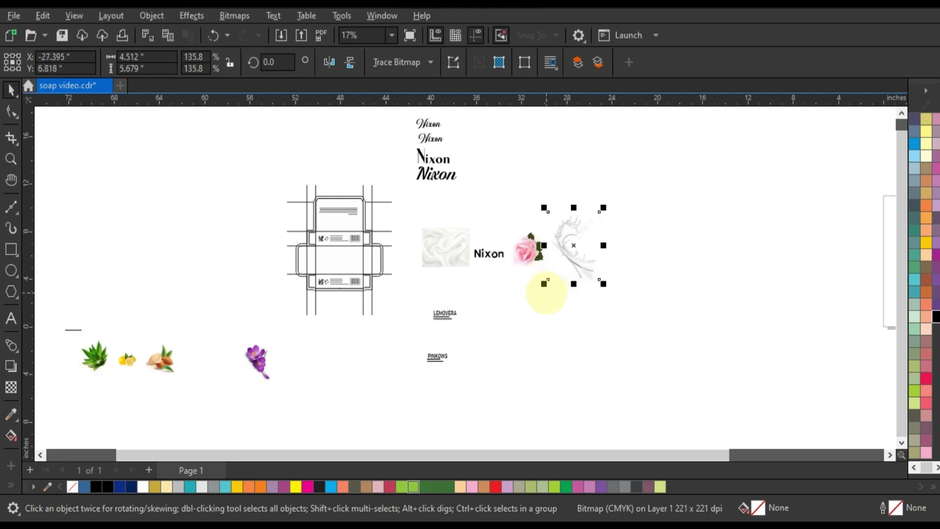
{"action": "left_click", "coordinate": [546, 293]}
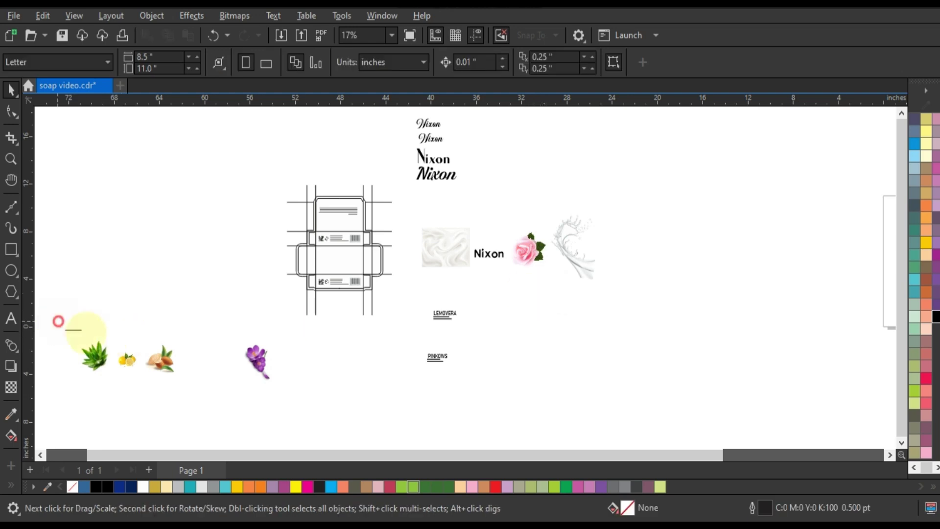
{"action": "left_click", "coordinate": [72, 330]}
{"action": "mouse_move", "coordinate": [72, 330]}
{"action": "left_mouse_down"}
{"action": "mouse_move", "coordinate": [350, 304]}
{"action": "mouse_move", "coordinate": [483, 263]}
{"action": "left_mouse_up"}
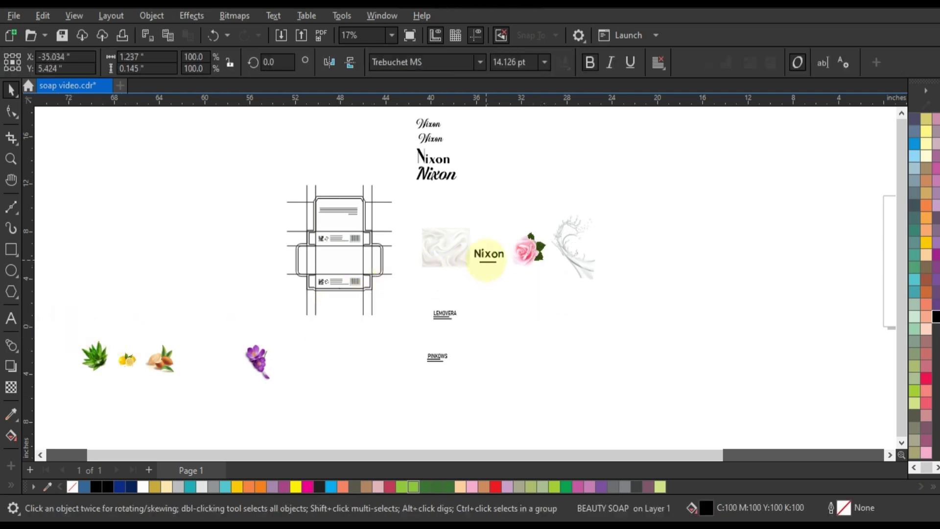
{"action": "left_click", "coordinate": [490, 287]}
Draw a rectangle matching the box's front panel and drop it onto the creamy swirl image.
{"action": "left_click", "coordinate": [11, 159]}
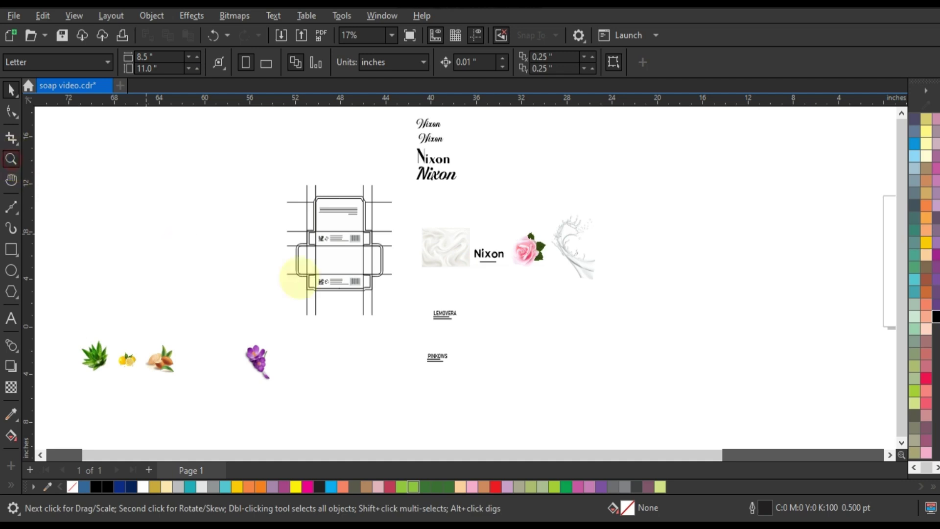
{"action": "mouse_move", "coordinate": [283, 240]}
{"action": "left_mouse_down"}
{"action": "mouse_move", "coordinate": [435, 283]}
{"action": "mouse_move", "coordinate": [412, 274]}
{"action": "left_mouse_up"}
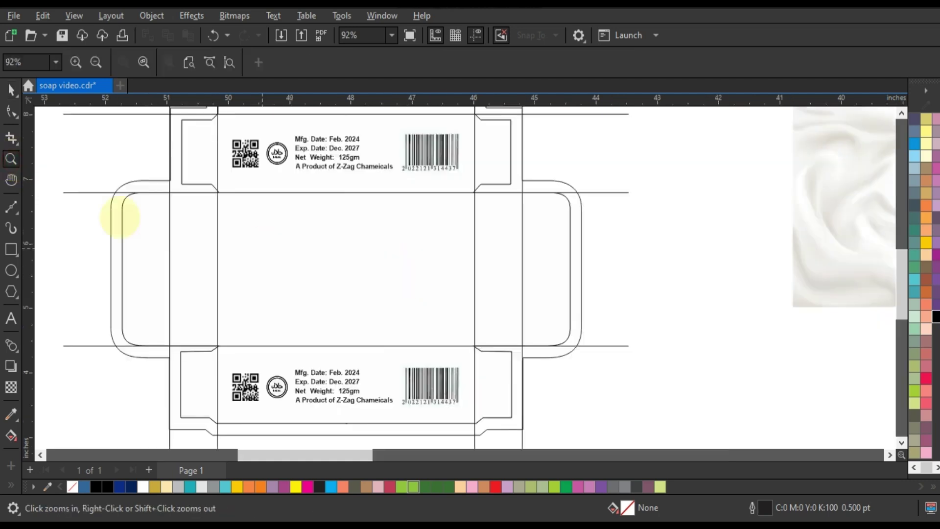
{"action": "left_click", "coordinate": [11, 249]}
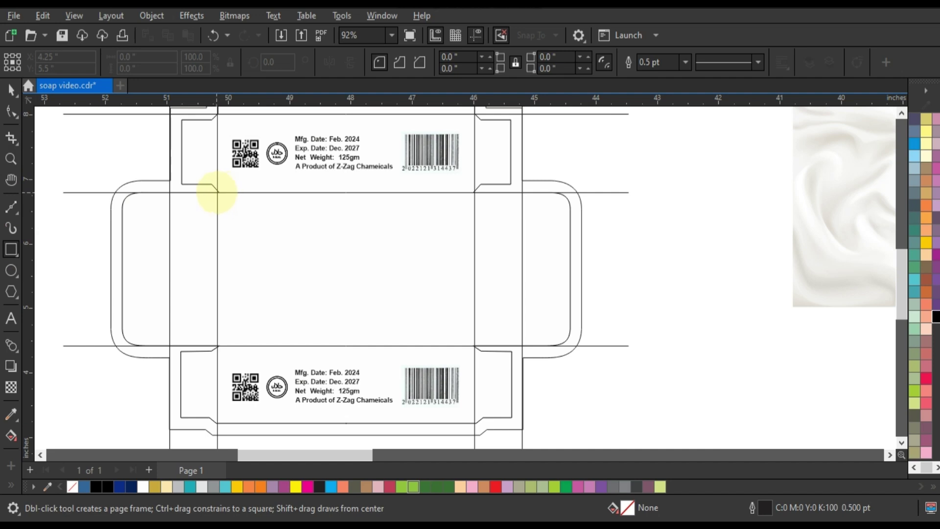
{"action": "left_click_drag", "start_coordinate": [219, 192], "coordinate": [473, 346]}
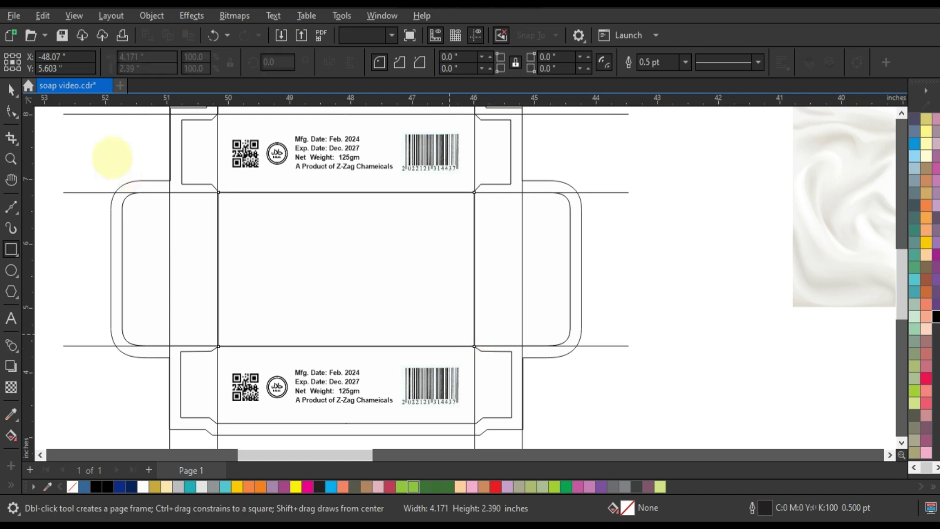
{"action": "left_click", "coordinate": [10, 89]}
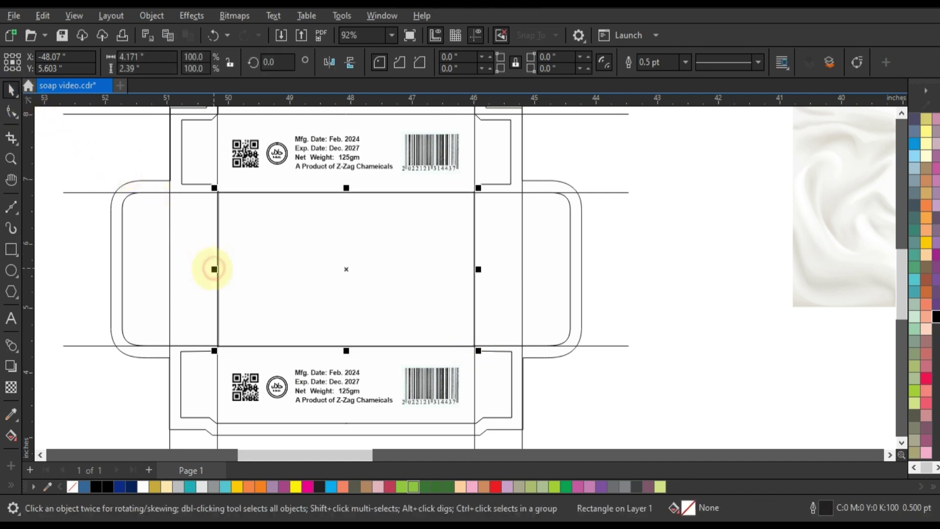
{"action": "left_click_drag", "start_coordinate": [214, 269], "coordinate": [212, 269]}
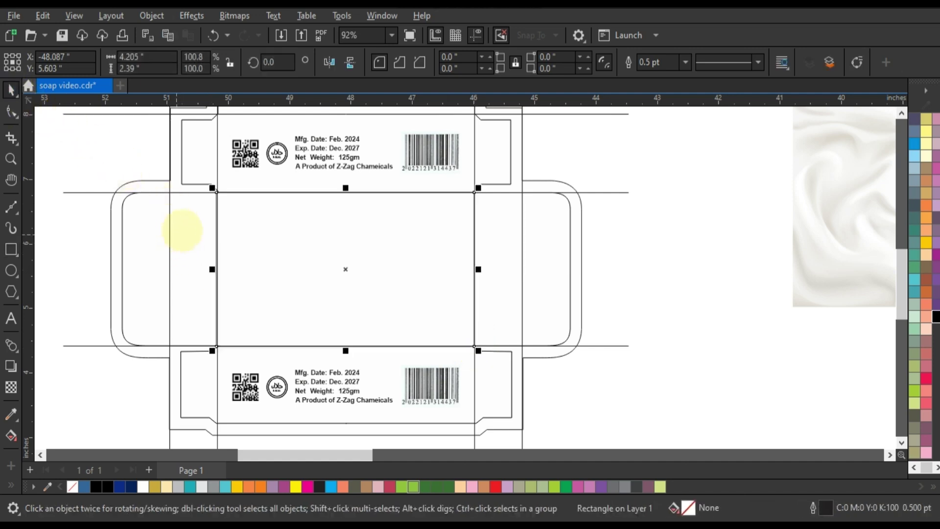
{"action": "scroll", "coordinate": [182, 230], "scroll_direction": "down", "scroll_amount": 1}
{"action": "left_click_drag", "start_coordinate": [264, 244], "coordinate": [553, 215]}
{"action": "left_click_drag", "start_coordinate": [447, 143], "coordinate": [670, 273]}
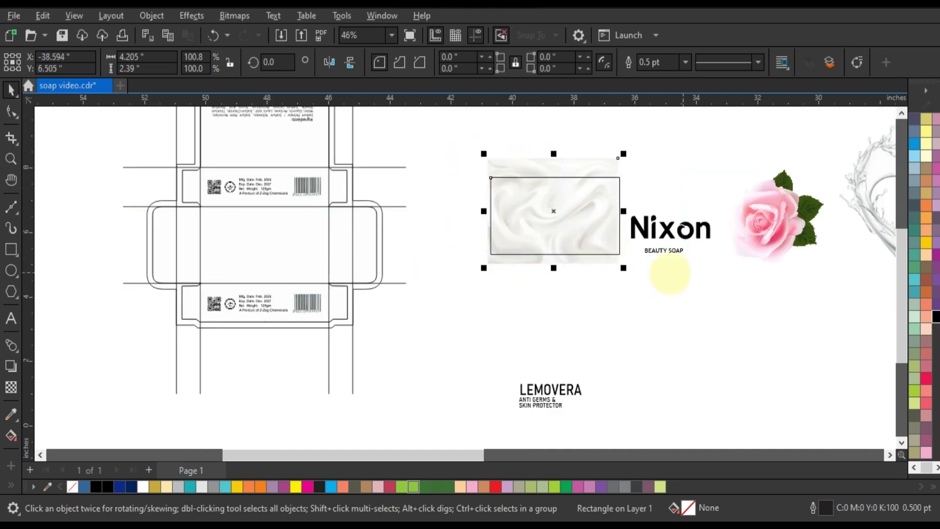
Drag the swirl image's corner and side handles until it slightly overlaps the rectangle all round.
{"action": "key", "text": "shift+F2"}
{"action": "key", "text": "Escape"}
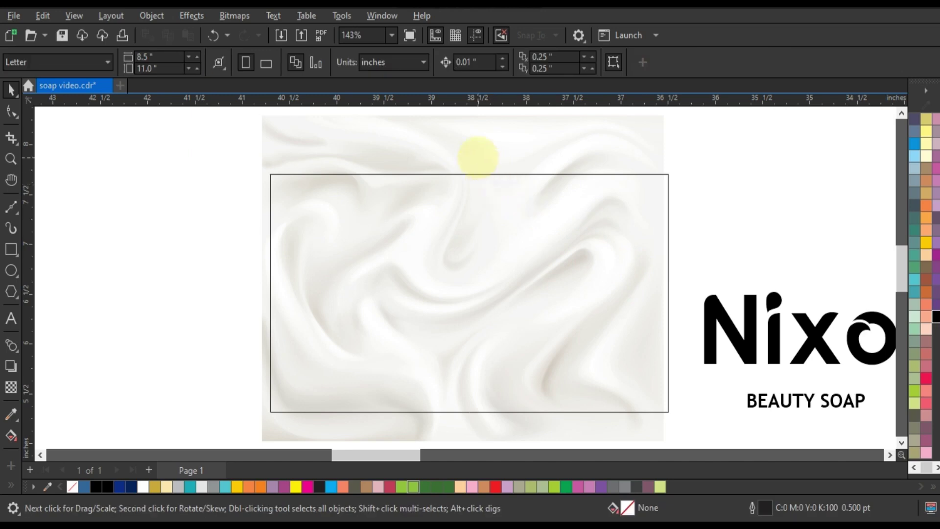
{"action": "left_click", "coordinate": [478, 158]}
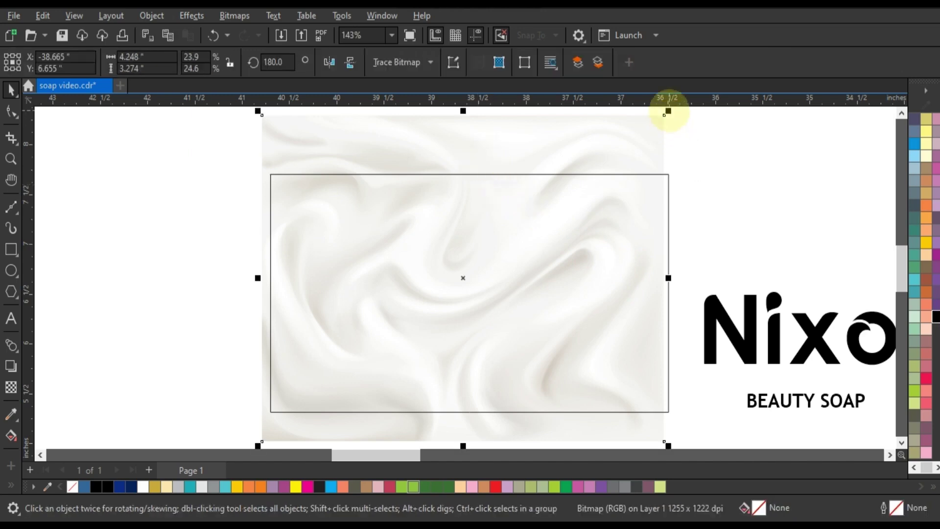
{"action": "left_click_drag", "start_coordinate": [668, 109], "coordinate": [651, 153]}
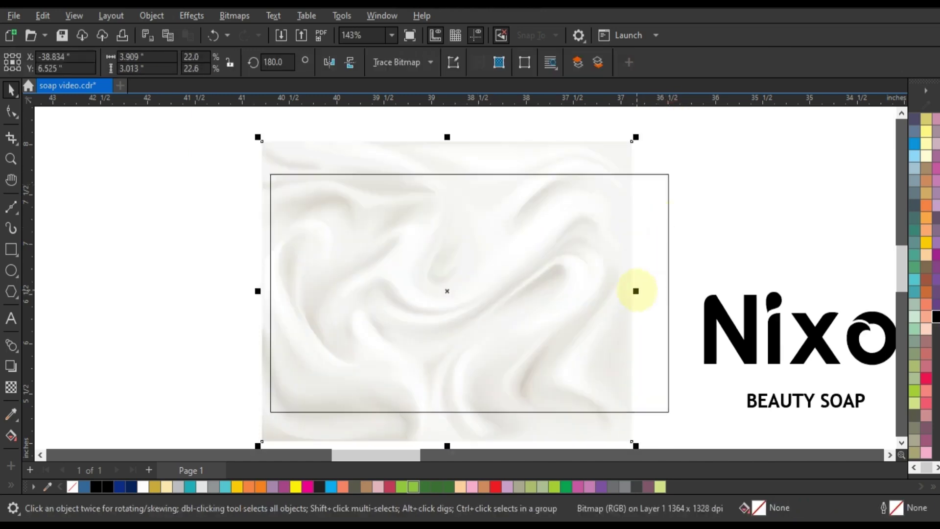
{"action": "left_click_drag", "start_coordinate": [632, 292], "coordinate": [676, 291]}
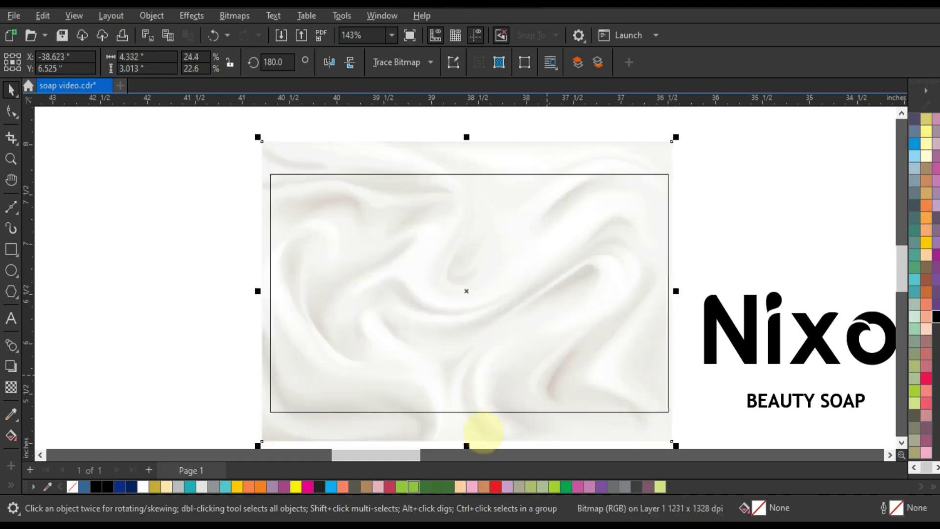
{"action": "left_click_drag", "start_coordinate": [467, 446], "coordinate": [470, 420]}
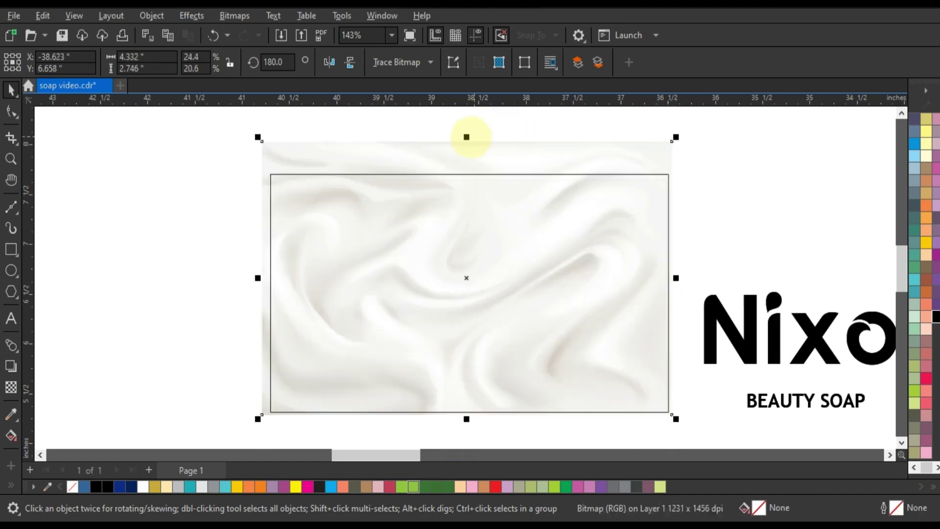
{"action": "left_click_drag", "start_coordinate": [466, 138], "coordinate": [468, 164]}
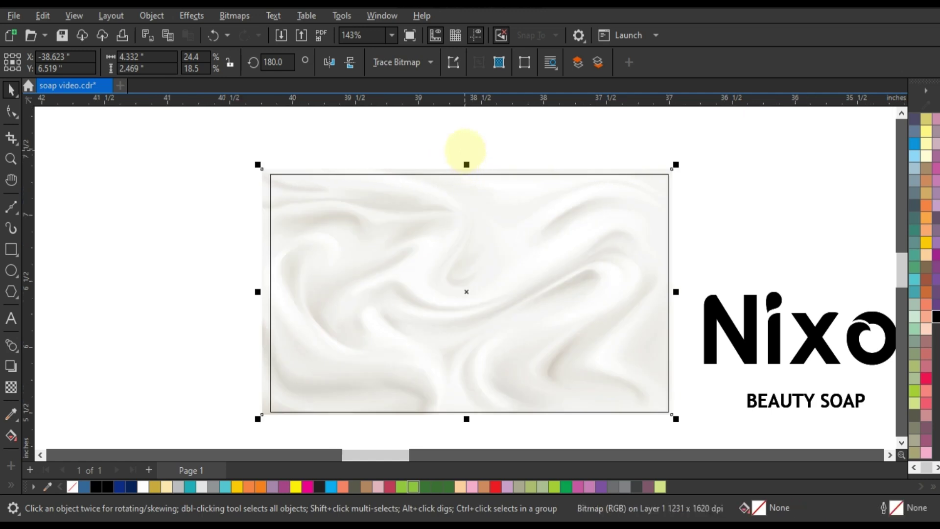
{"action": "scroll", "coordinate": [519, 214], "scroll_direction": "up", "scroll_amount": 2}
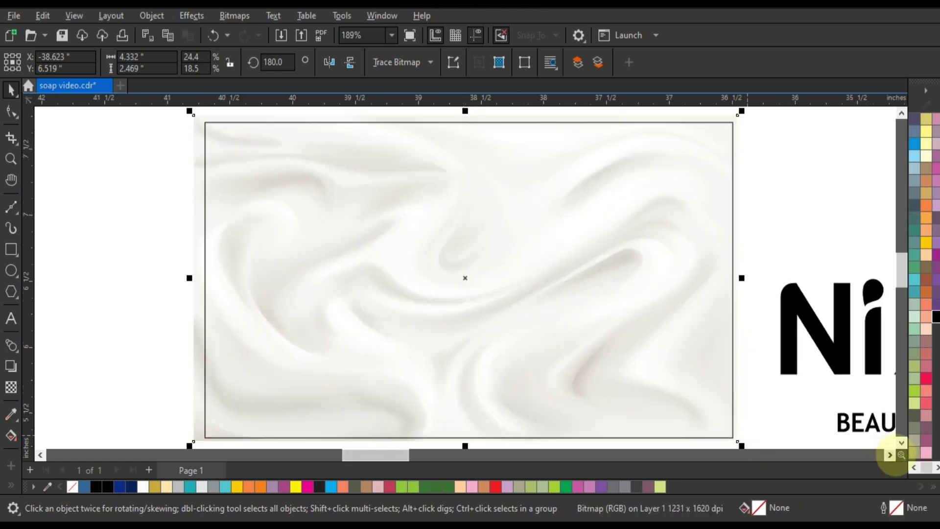
{"action": "left_click", "coordinate": [890, 454]}
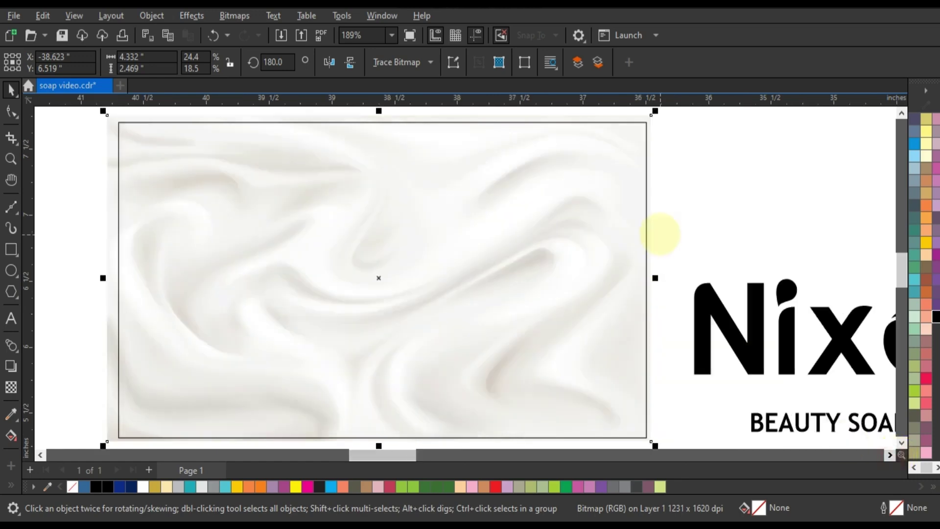
{"action": "left_click", "coordinate": [661, 233]}
{"action": "left_click", "coordinate": [650, 119]}
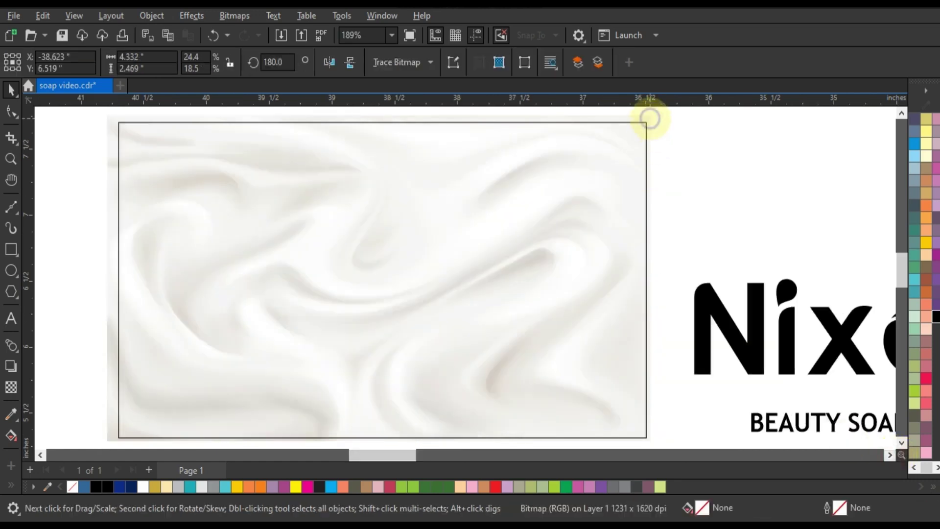
PowerClip the creamy swirl image inside the front-panel rectangle.
{"action": "right_click", "coordinate": [643, 119]}
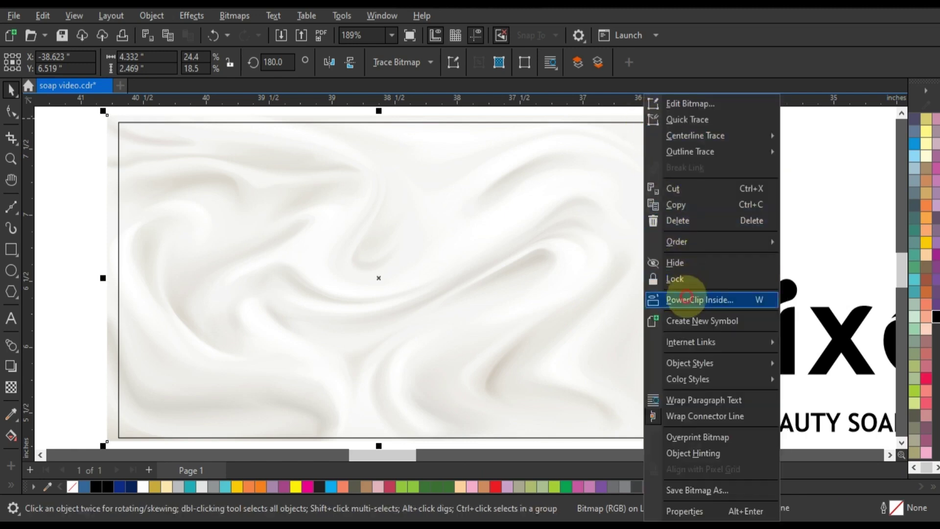
{"action": "left_click", "coordinate": [686, 298]}
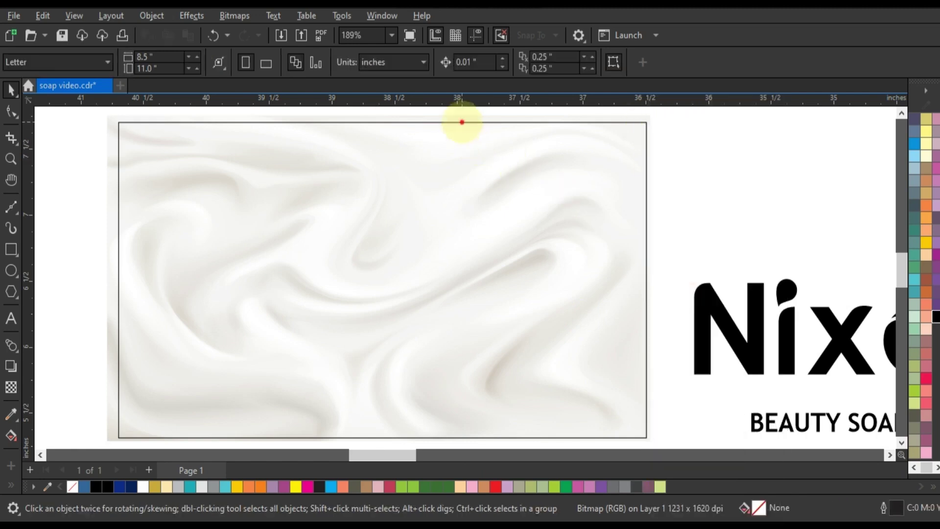
{"action": "left_click", "coordinate": [461, 122]}
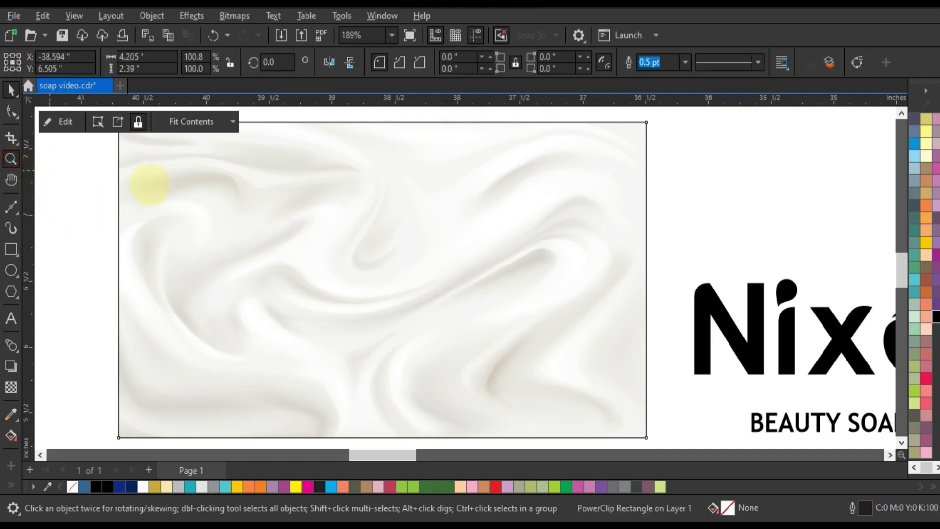
Zoom around to check the clipped image's edges alongside the Nixon logo.
{"action": "key", "text": "z"}
{"action": "right_click", "coordinate": [149, 185]}
{"action": "mouse_move", "coordinate": [267, 188]}
{"action": "left_mouse_down"}
{"action": "mouse_move", "coordinate": [588, 366]}
{"action": "mouse_move", "coordinate": [625, 374]}
{"action": "left_mouse_up"}
{"action": "left_click", "coordinate": [166, 283]}
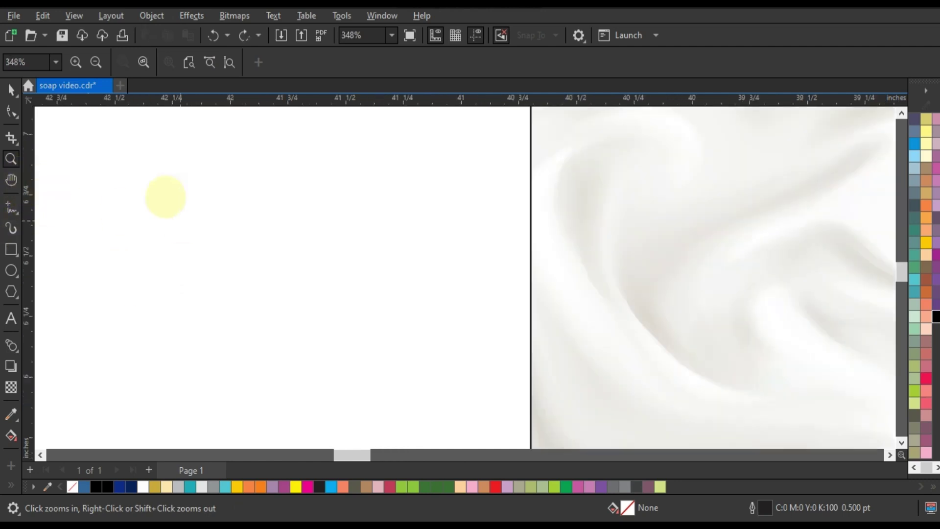
{"action": "right_click", "coordinate": [113, 175]}
{"action": "right_click", "coordinate": [301, 248]}
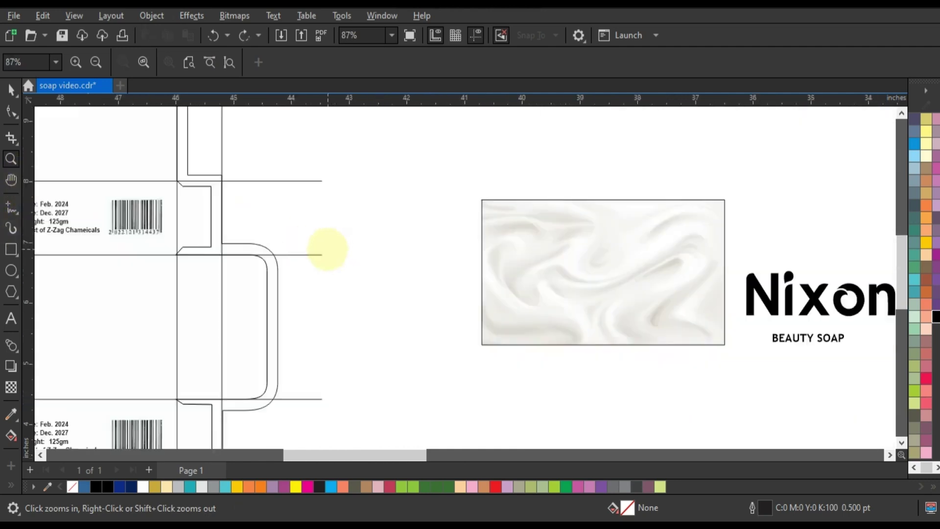
{"action": "left_click_drag", "start_coordinate": [460, 196], "coordinate": [763, 362]}
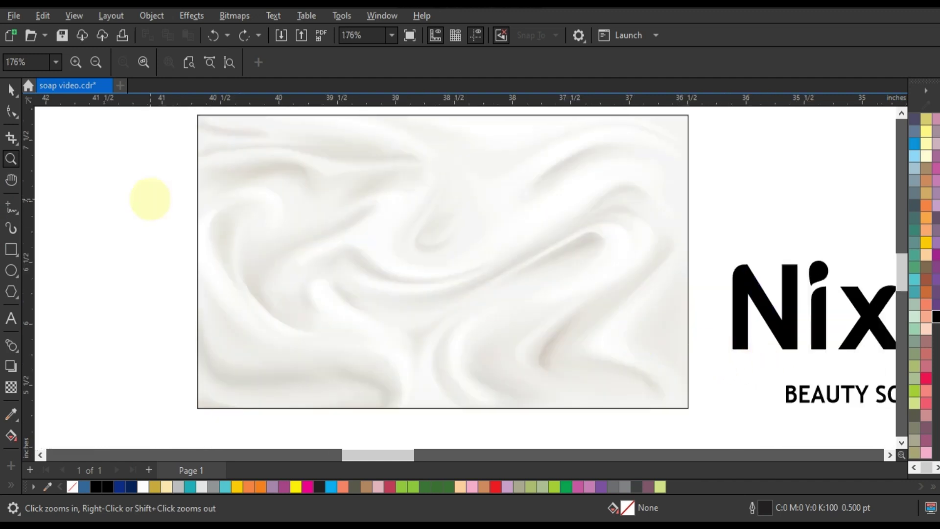
Draw a 2 pt straight line down across the swirl panel.
{"action": "left_click", "coordinate": [10, 206]}
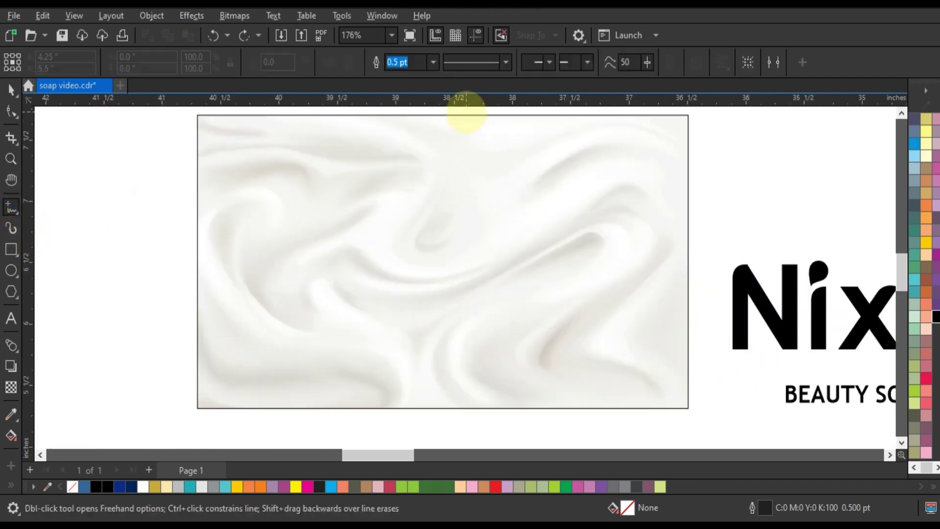
{"action": "left_click", "coordinate": [464, 111]}
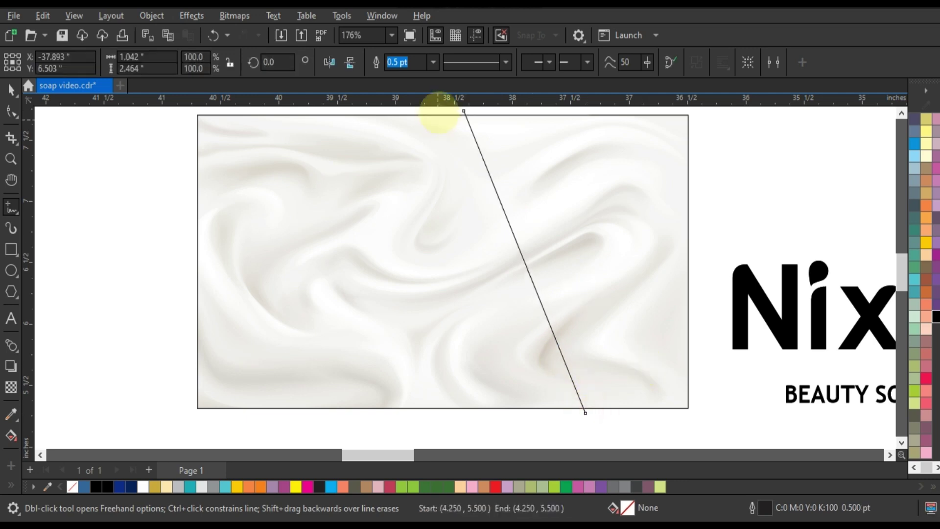
{"action": "left_click", "coordinate": [433, 62]}
{"action": "left_click", "coordinate": [397, 143]}
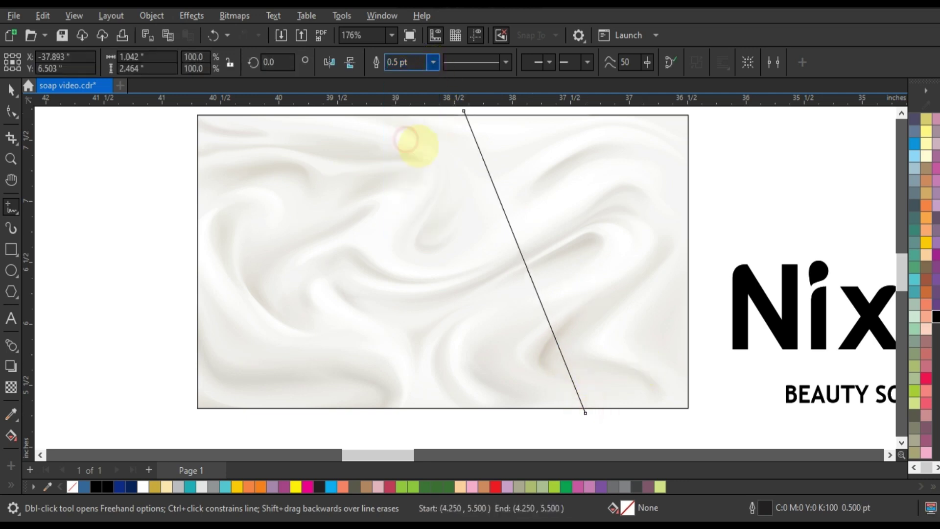
{"action": "type", "text": "2"}
{"action": "left_click", "coordinate": [456, 106]}
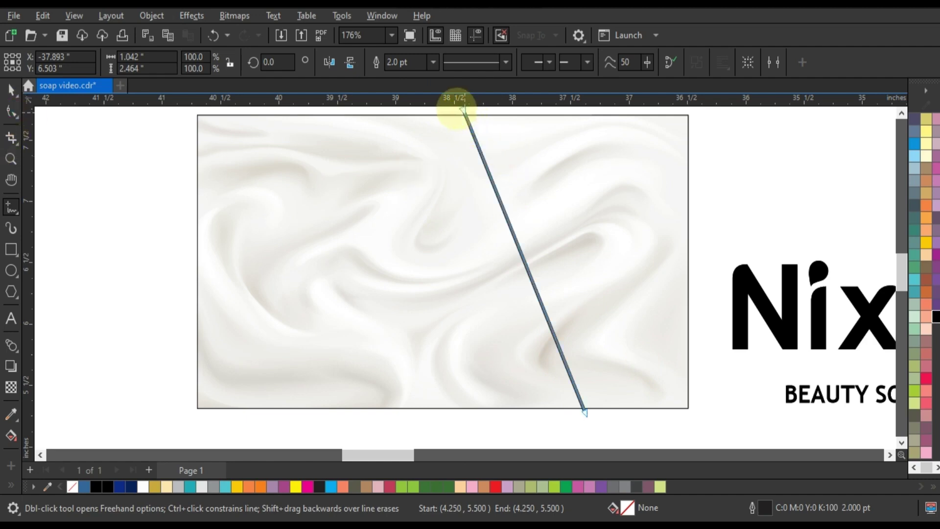
Bend the line with the Shape tool into a smooth arc past the panel's top and bottom.
{"action": "key", "text": "F10"}
{"action": "left_click_drag", "start_coordinate": [456, 105], "coordinate": [608, 413]}
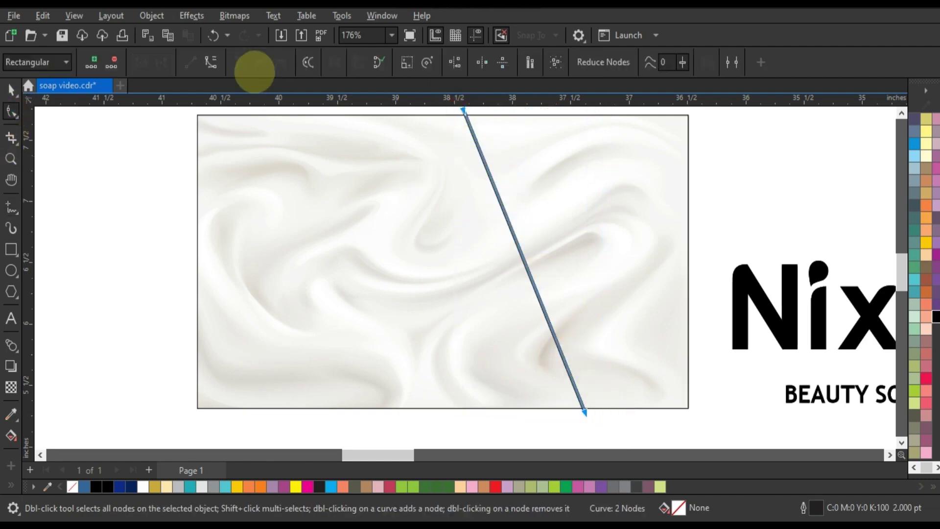
{"action": "scroll", "coordinate": [901, 122], "scroll_direction": "up", "scroll_amount": 1}
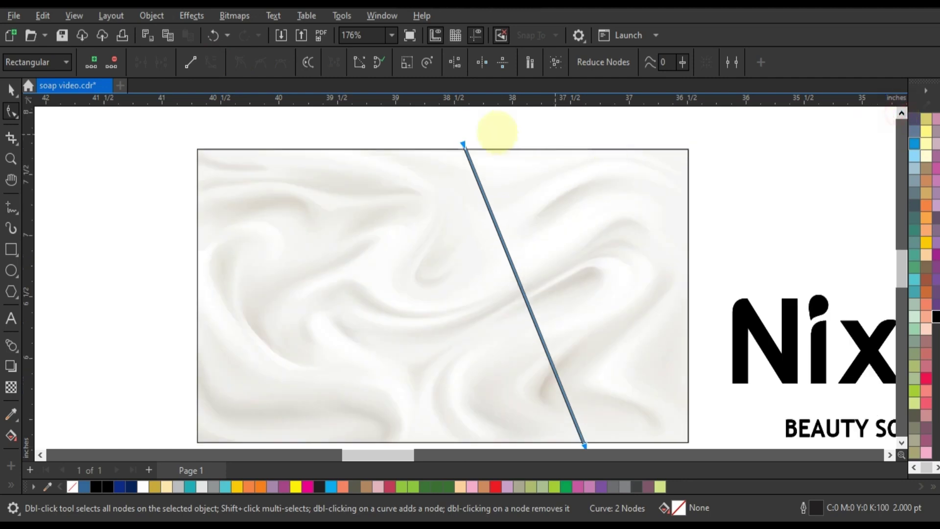
{"action": "left_click_drag", "start_coordinate": [449, 128], "coordinate": [501, 186]}
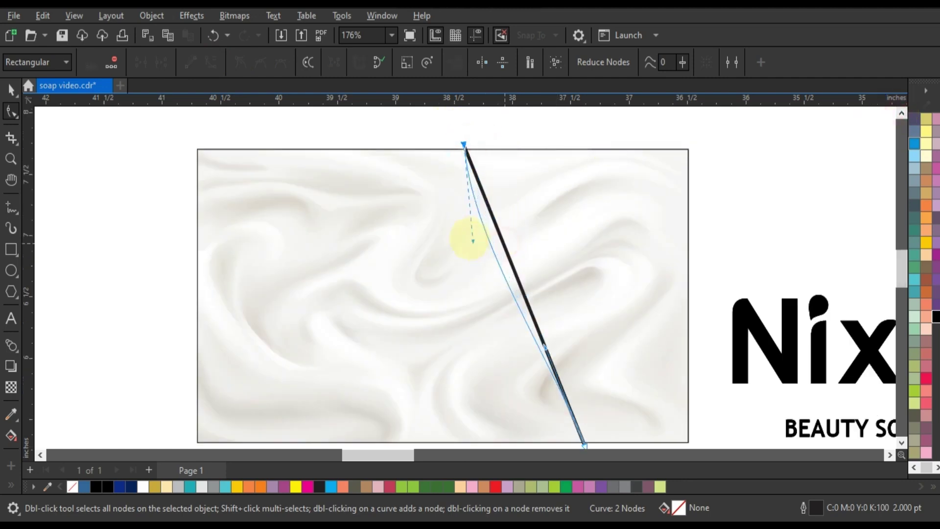
{"action": "mouse_move", "coordinate": [504, 243]}
{"action": "left_mouse_down"}
{"action": "mouse_move", "coordinate": [514, 346]}
{"action": "mouse_move", "coordinate": [494, 369]}
{"action": "left_mouse_up"}
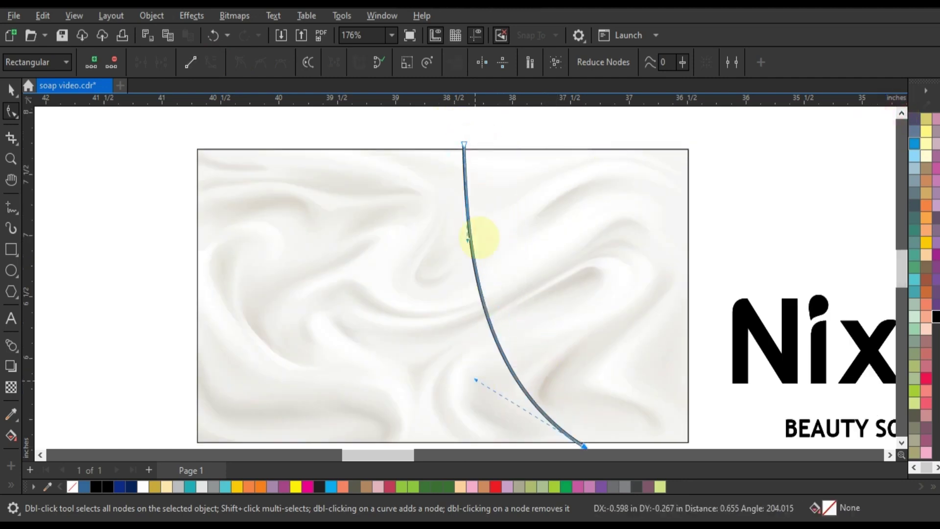
{"action": "left_click_drag", "start_coordinate": [468, 241], "coordinate": [429, 227]}
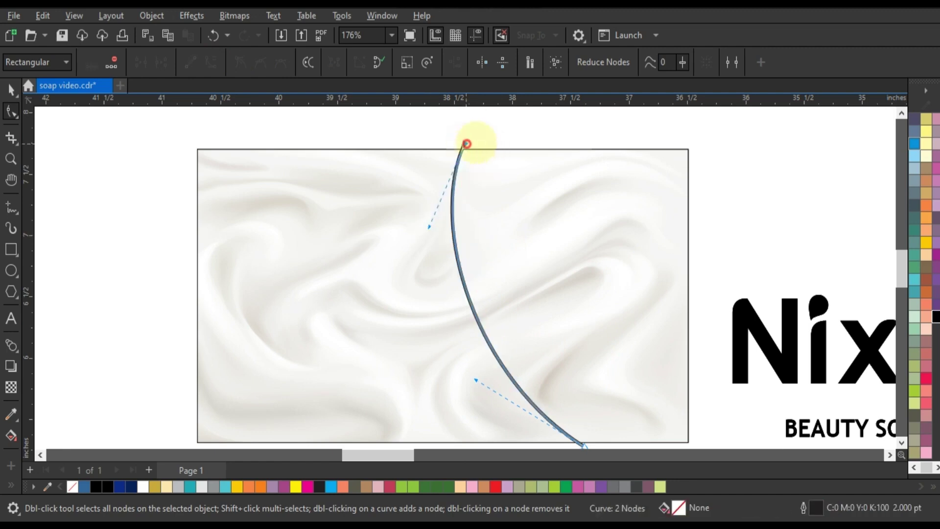
{"action": "left_click_drag", "start_coordinate": [466, 143], "coordinate": [501, 139]}
{"action": "left_click_drag", "start_coordinate": [465, 221], "coordinate": [455, 220]}
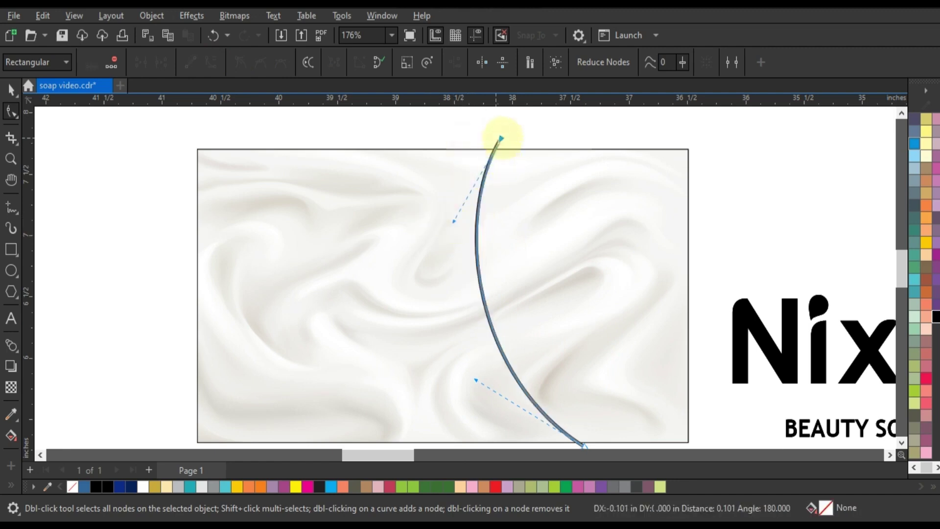
{"action": "left_click_drag", "start_coordinate": [500, 139], "coordinate": [486, 139]}
{"action": "left_click", "coordinate": [11, 159]}
{"action": "right_click", "coordinate": [252, 184]}
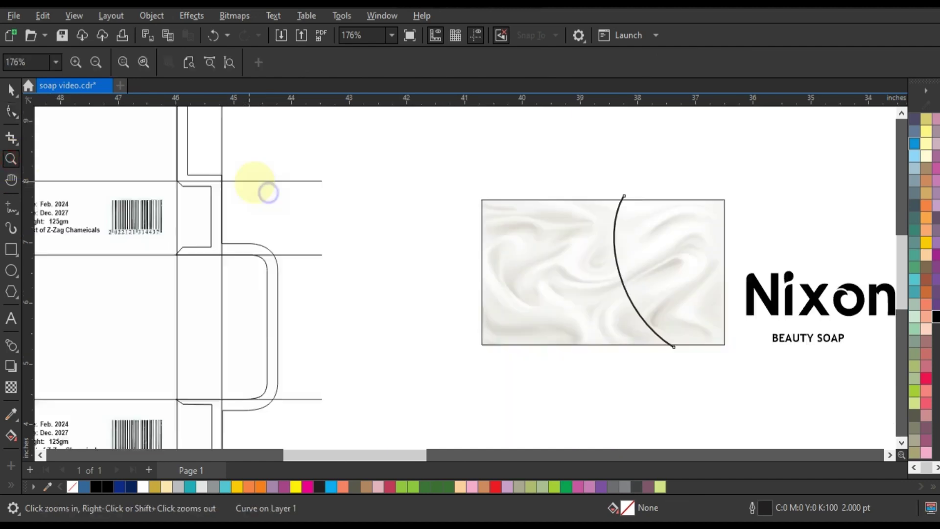
{"action": "left_click_drag", "start_coordinate": [474, 185], "coordinate": [777, 366]}
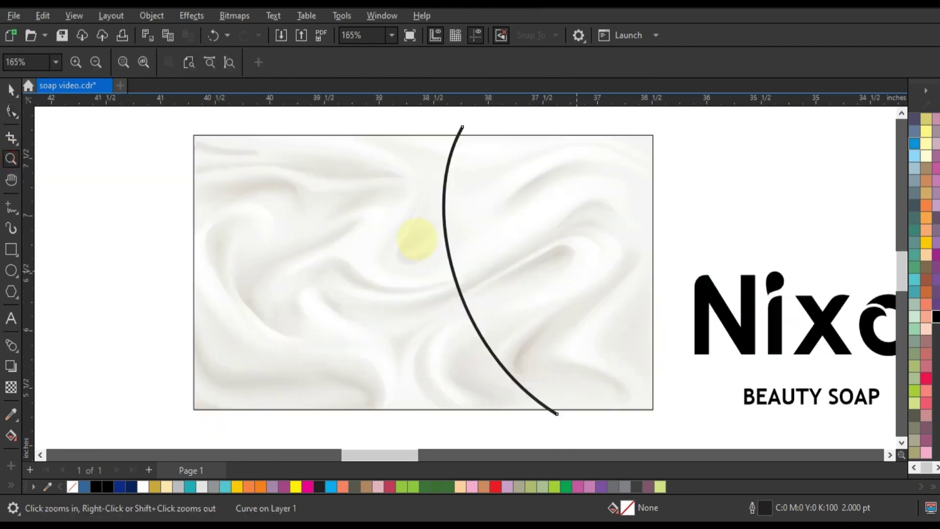
{"action": "left_click", "coordinate": [11, 90]}
Skew-copy the arc twice, giving three parallel curves across the panel's right side.
{"action": "left_click", "coordinate": [528, 387]}
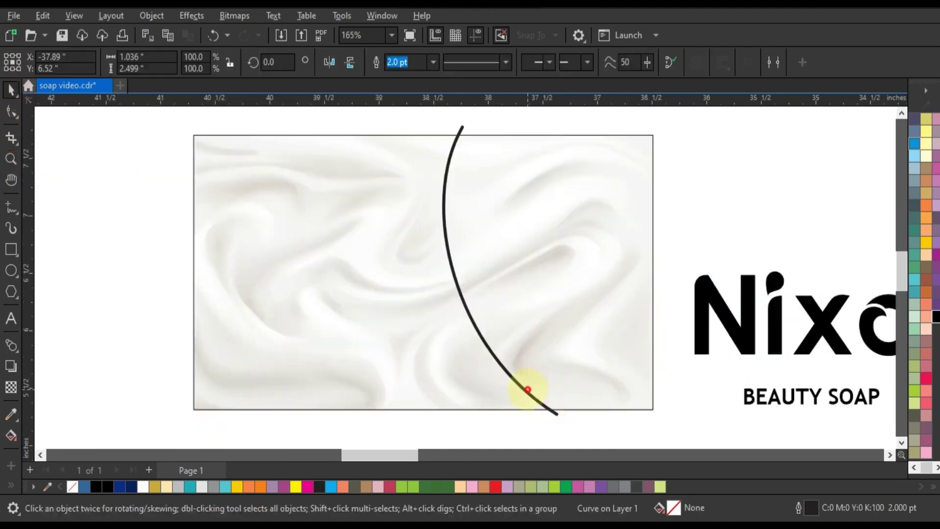
{"action": "left_click_drag", "start_coordinate": [500, 418], "coordinate": [512, 419]}
{"action": "mouse_move", "coordinate": [507, 121]}
{"action": "left_mouse_down"}
{"action": "mouse_move", "coordinate": [527, 123]}
{"action": "mouse_move", "coordinate": [487, 123]}
{"action": "left_mouse_up"}
{"action": "left_click", "coordinate": [473, 129]}
{"action": "left_click", "coordinate": [463, 127]}
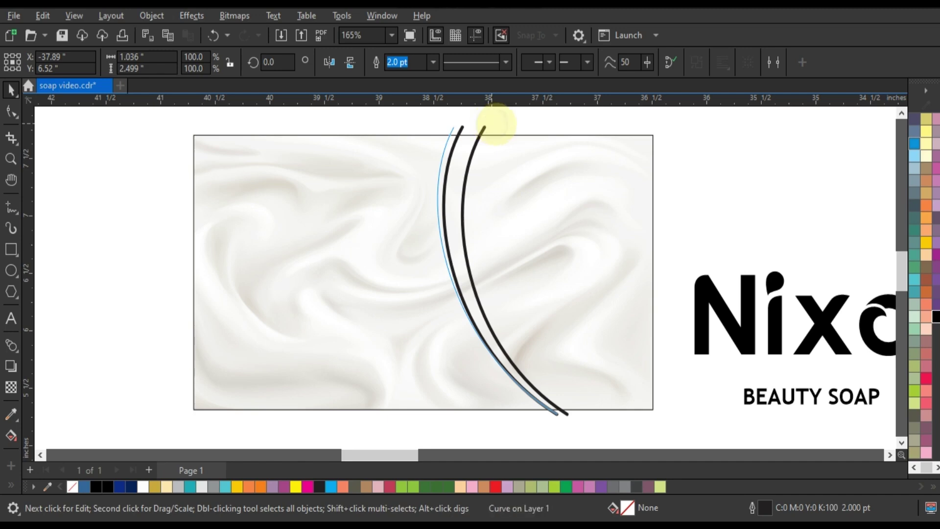
{"action": "left_click_drag", "start_coordinate": [496, 124], "coordinate": [496, 123]}
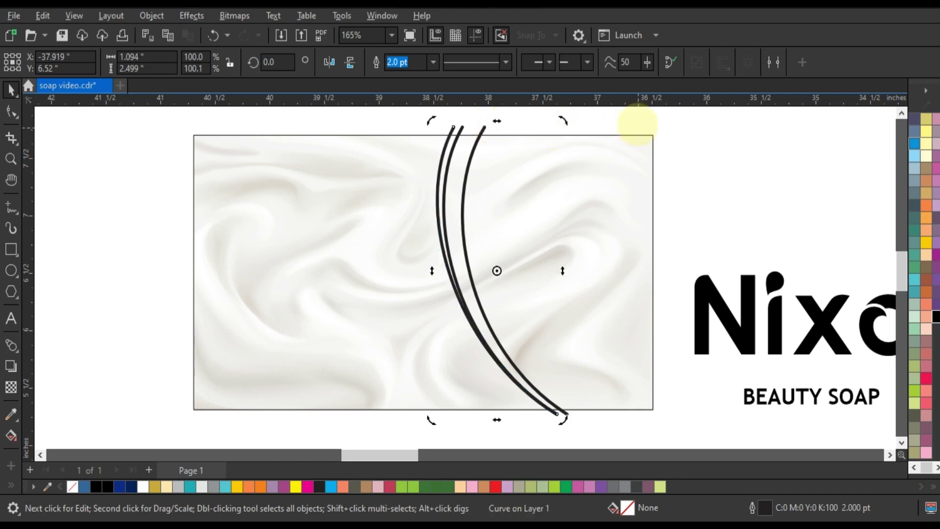
{"action": "left_click", "coordinate": [638, 124]}
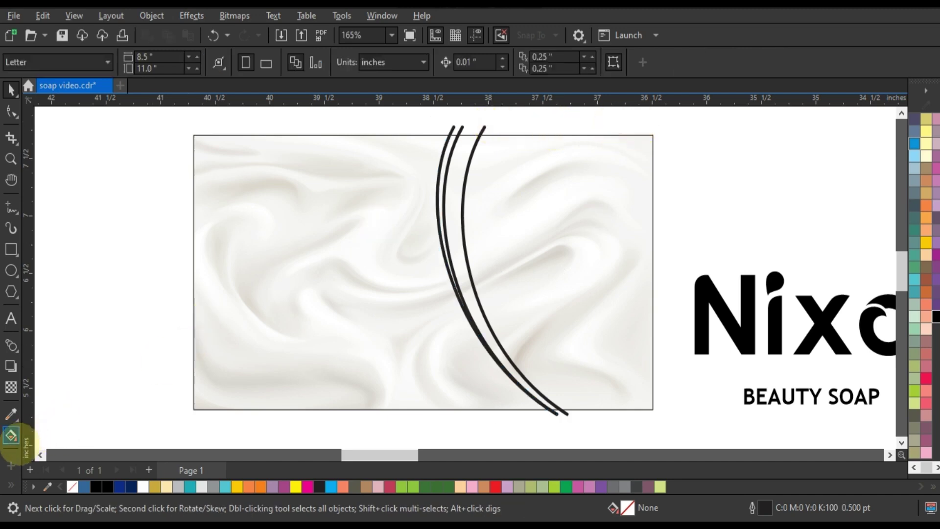
Smart-fill the region right of the arcs and the gap between curves, making the right region light purple.
{"action": "left_click", "coordinate": [11, 485]}
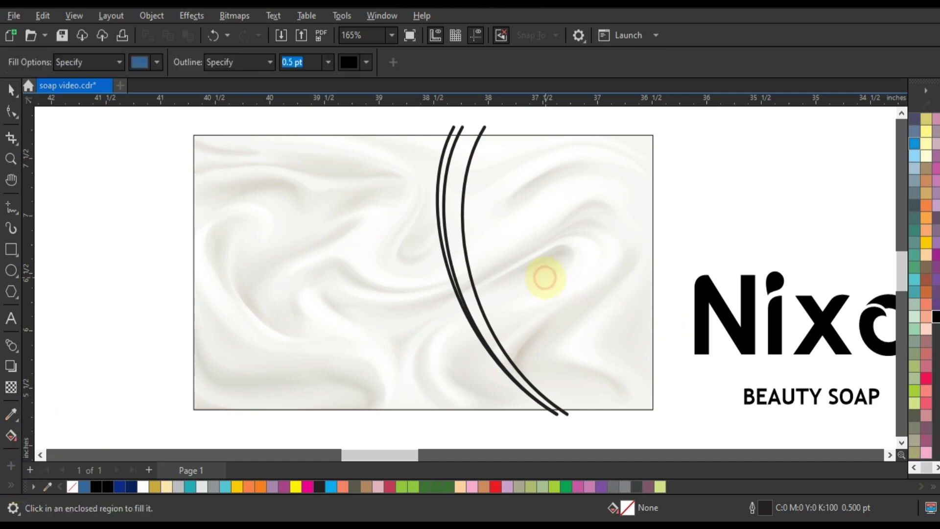
{"action": "left_click", "coordinate": [547, 273]}
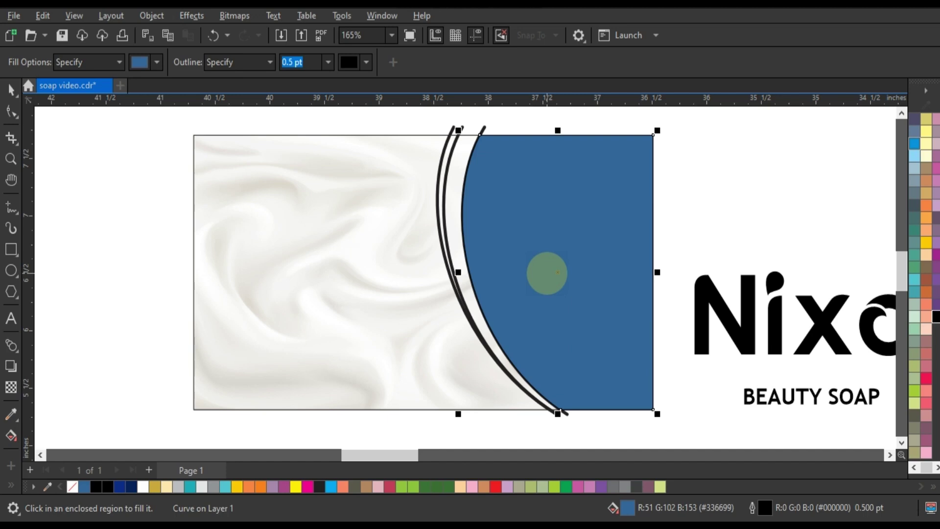
{"action": "left_click", "coordinate": [456, 216]}
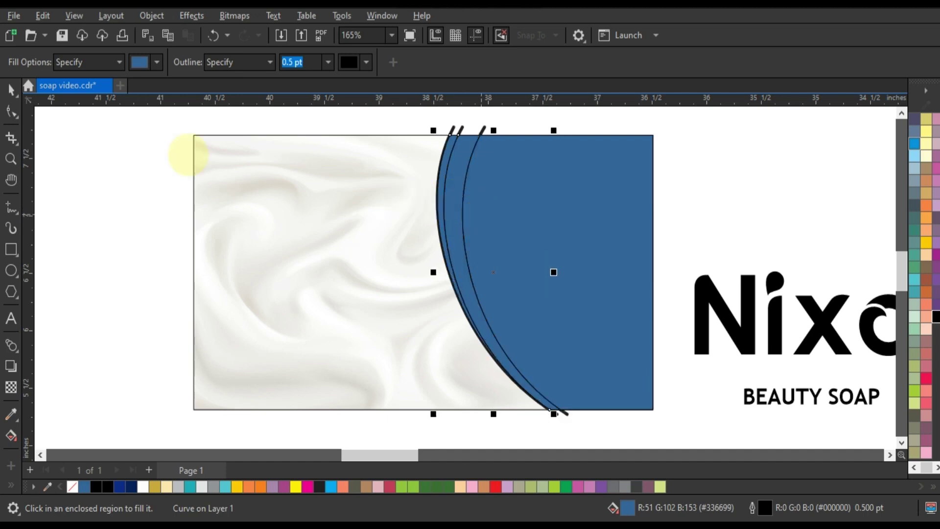
{"action": "left_click", "coordinate": [11, 90]}
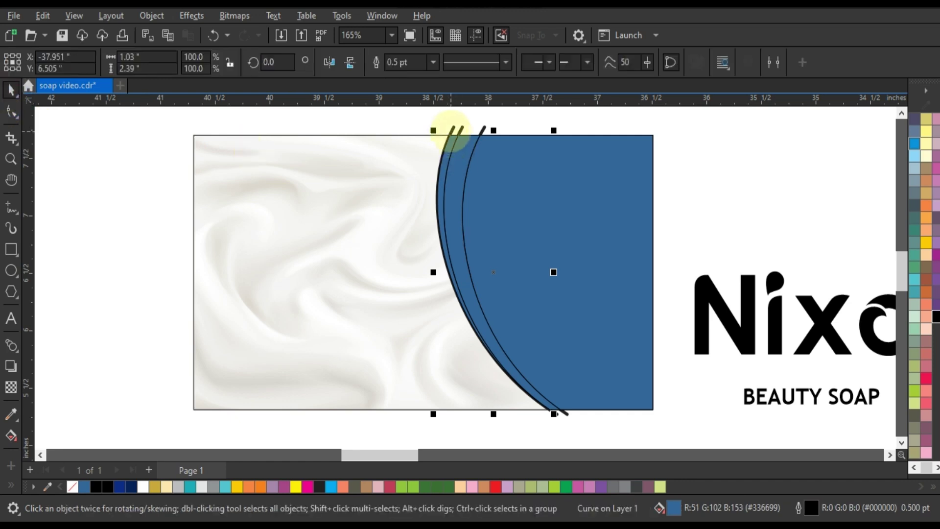
{"action": "left_click", "coordinate": [481, 130]}
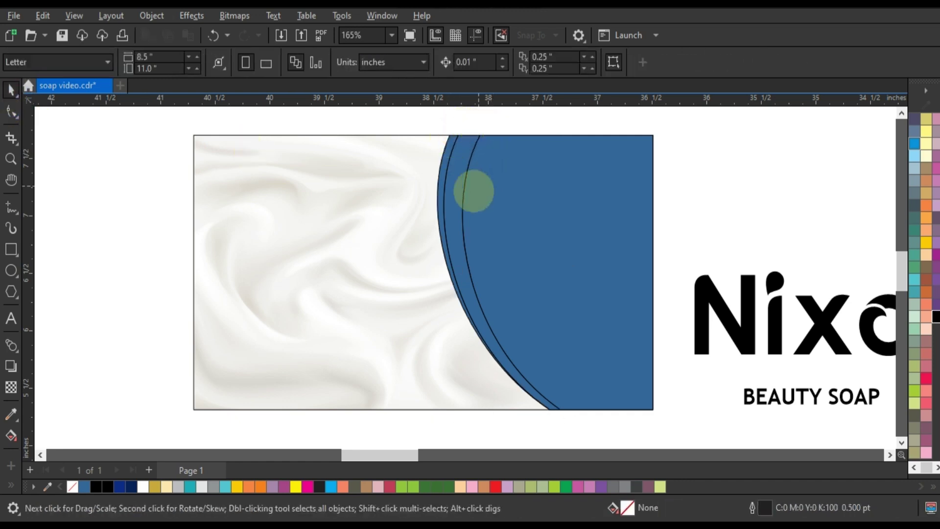
{"action": "left_click", "coordinate": [552, 261]}
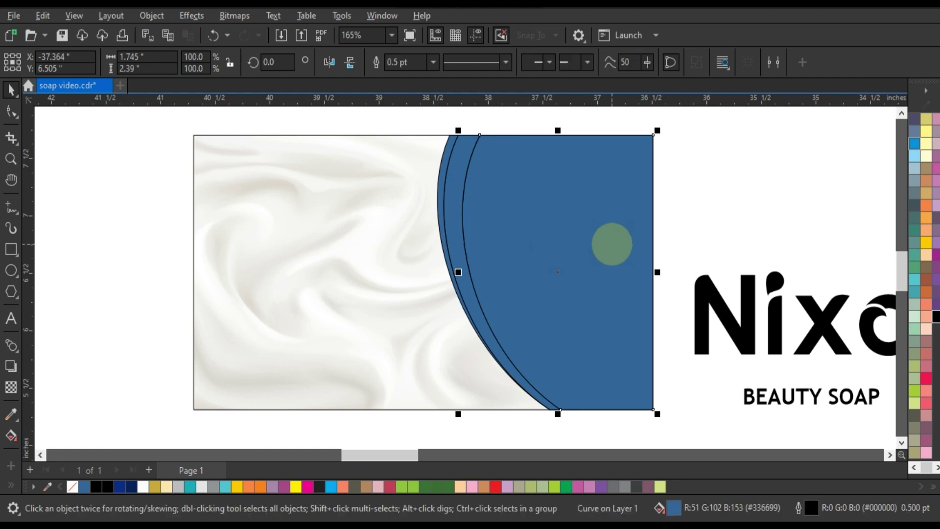
{"action": "left_click", "coordinate": [589, 487]}
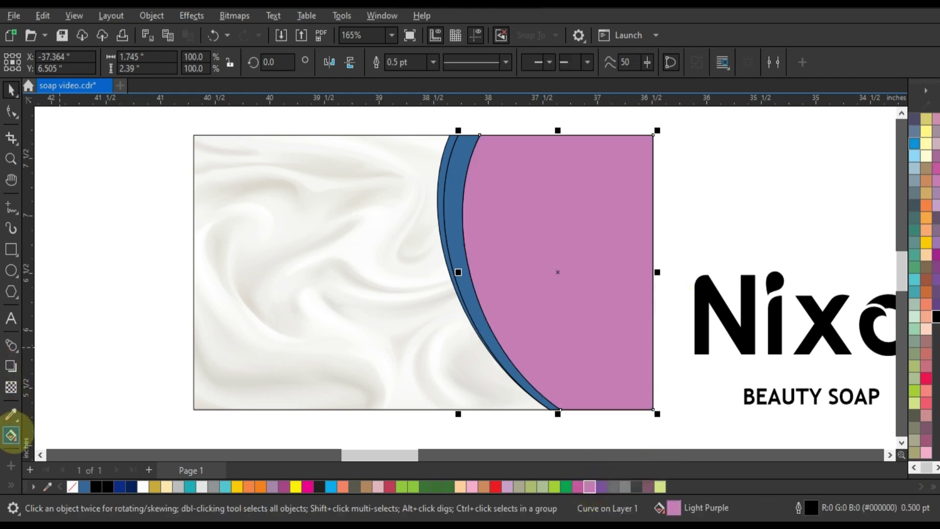
{"action": "left_click", "coordinate": [11, 433]}
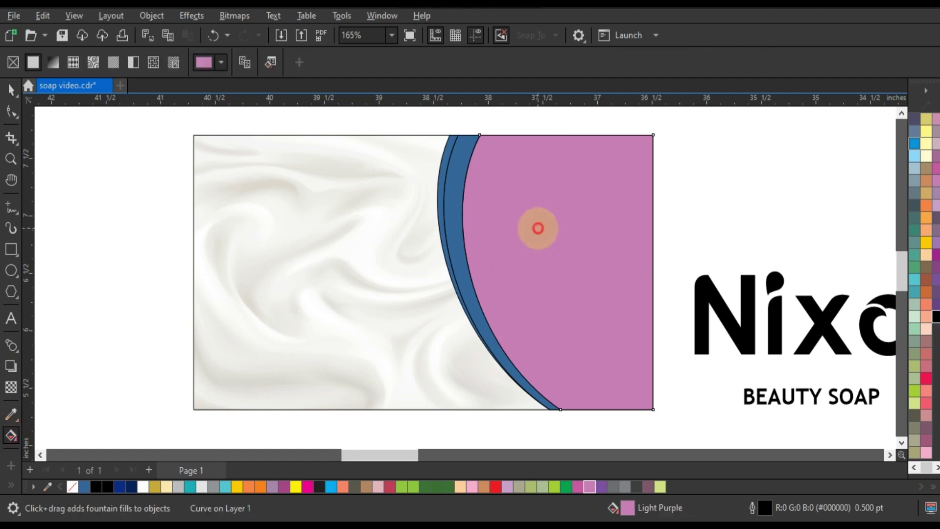
Give the right region a radial white-to-light-pink fountain fill spanning to its lower-right corner.
{"action": "left_click_drag", "start_coordinate": [537, 227], "coordinate": [592, 340]}
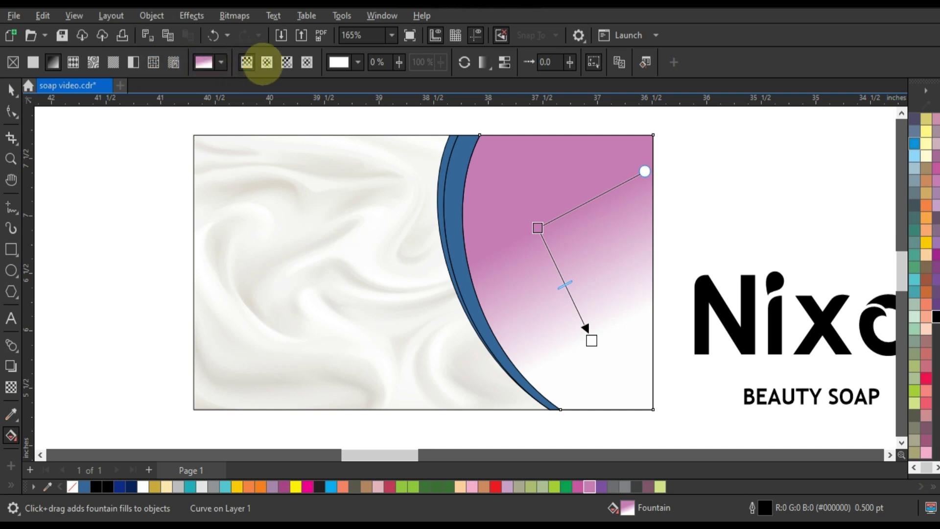
{"action": "left_click", "coordinate": [266, 62]}
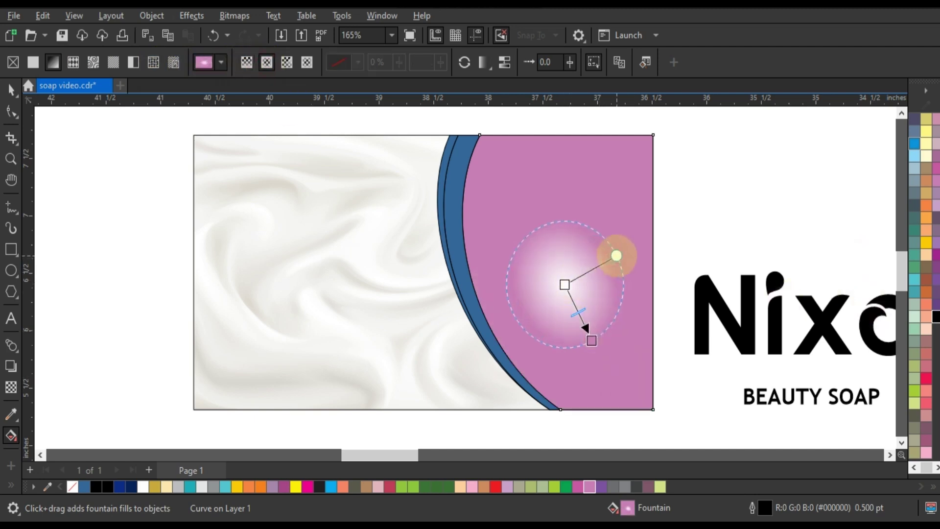
{"action": "left_click_drag", "start_coordinate": [591, 341], "coordinate": [655, 405]}
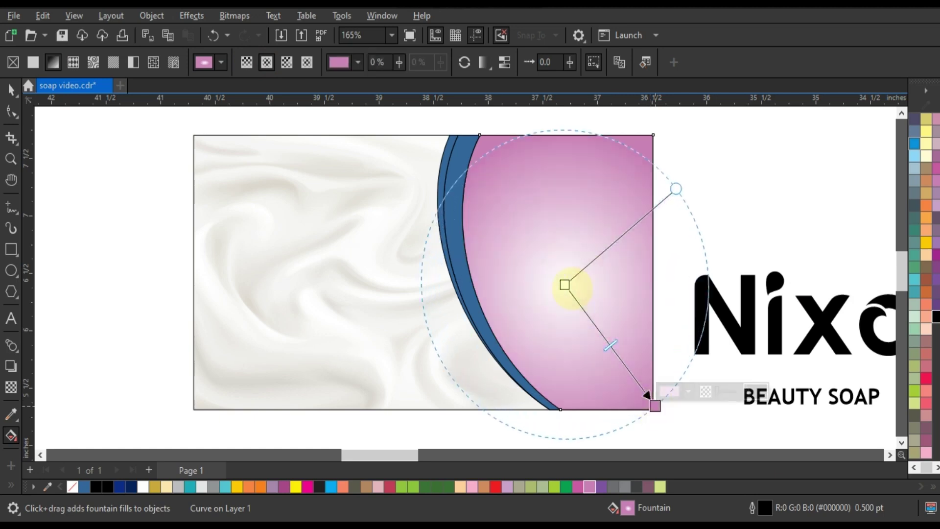
{"action": "left_click_drag", "start_coordinate": [564, 284], "coordinate": [567, 270]}
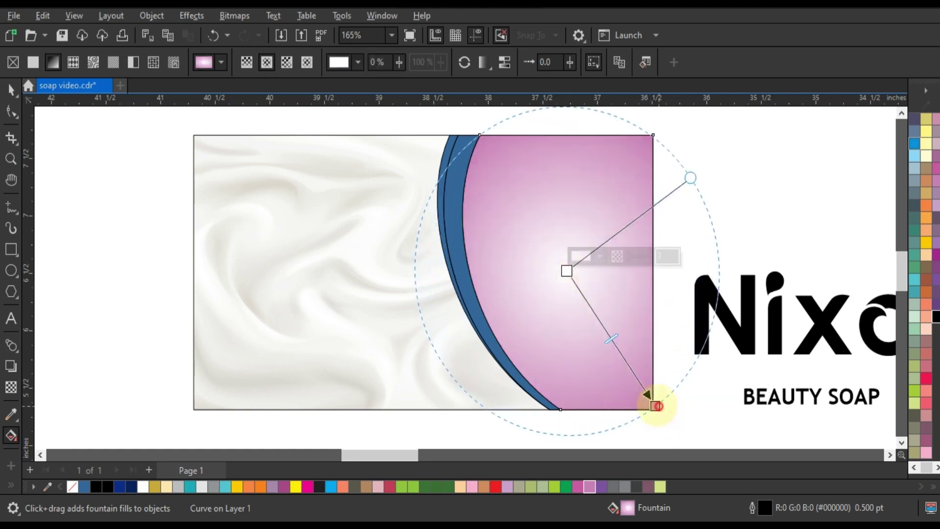
{"action": "left_click_drag", "start_coordinate": [656, 406], "coordinate": [651, 396]}
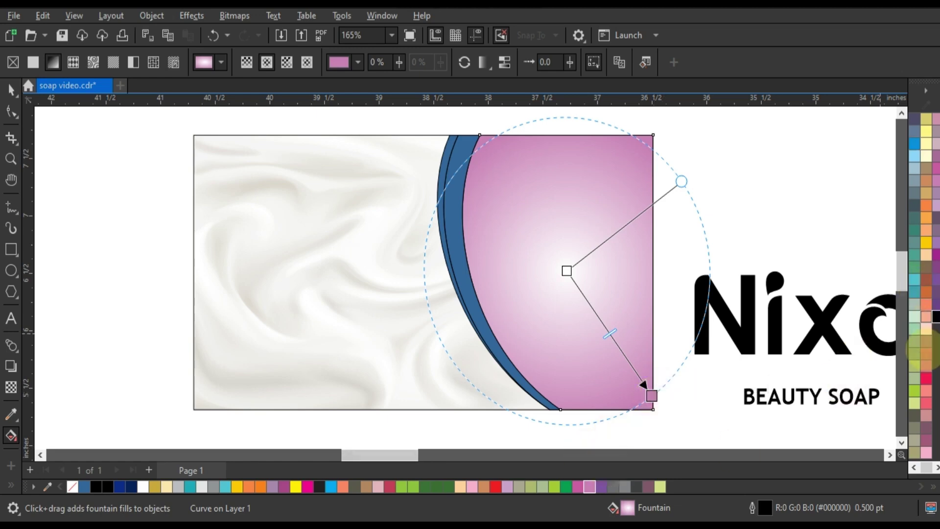
{"action": "scroll", "coordinate": [924, 350], "scroll_direction": "up", "scroll_amount": 3}
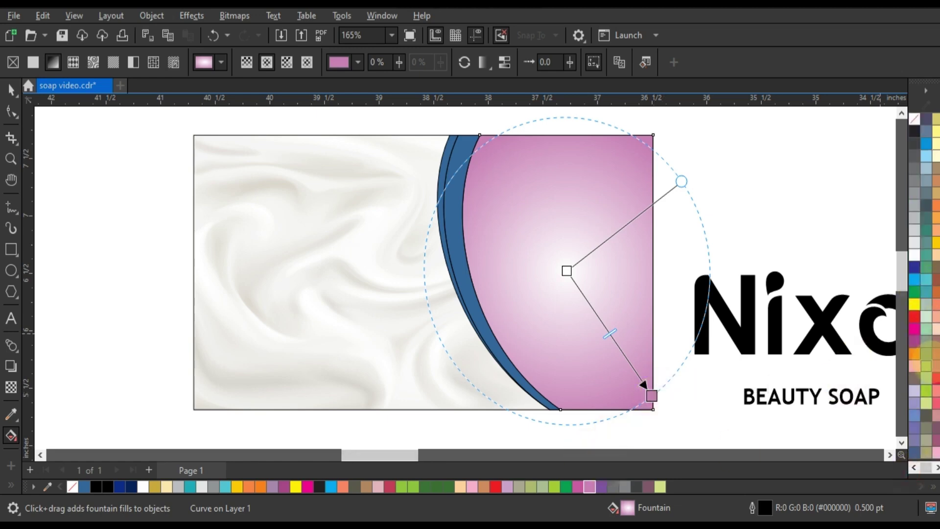
{"action": "left_click_drag", "start_coordinate": [933, 443], "coordinate": [643, 384]}
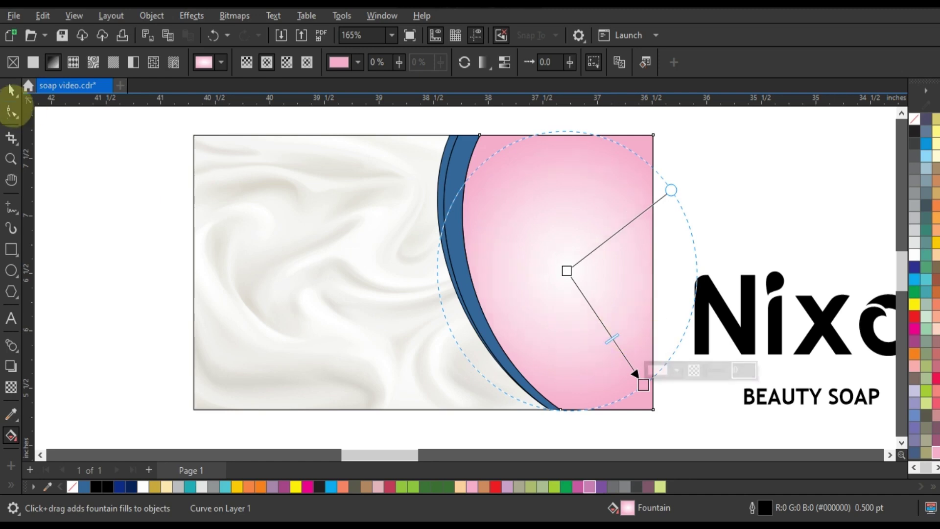
Fill the inner band light purple and the outer band purple, and remove both outlines.
{"action": "left_click", "coordinate": [10, 89]}
{"action": "left_click", "coordinate": [464, 168]}
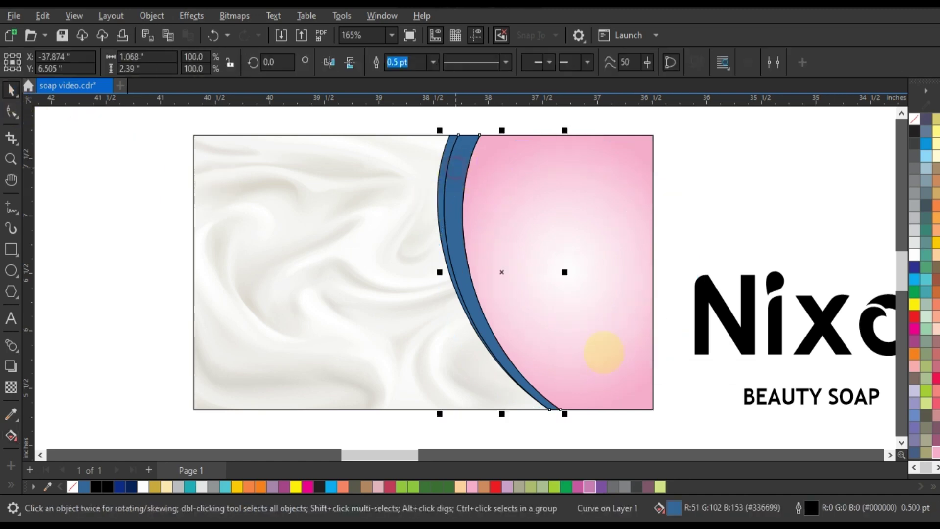
{"action": "left_click", "coordinate": [590, 485]}
{"action": "left_click", "coordinate": [442, 159]}
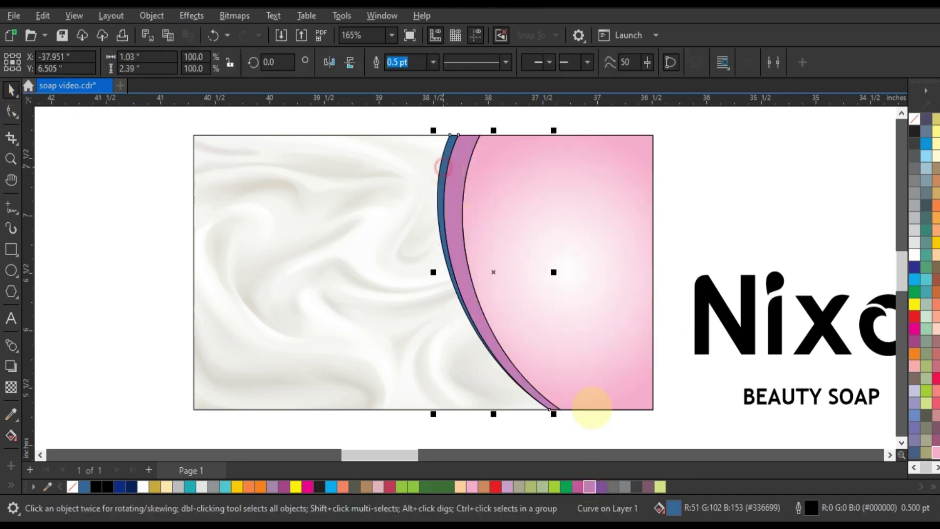
{"action": "left_click", "coordinate": [578, 486]}
{"action": "left_click_drag", "start_coordinate": [399, 119], "coordinate": [574, 415]}
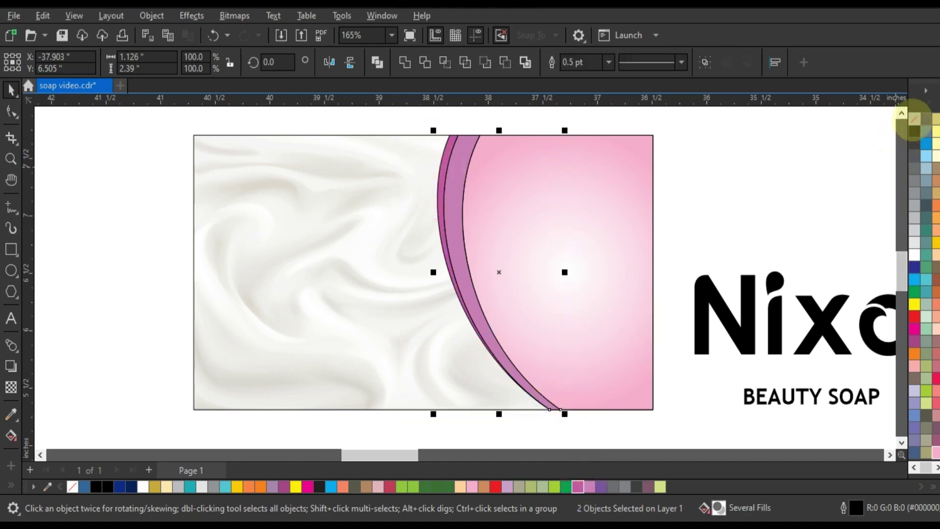
{"action": "right_click", "coordinate": [903, 125]}
{"action": "left_click", "coordinate": [888, 130]}
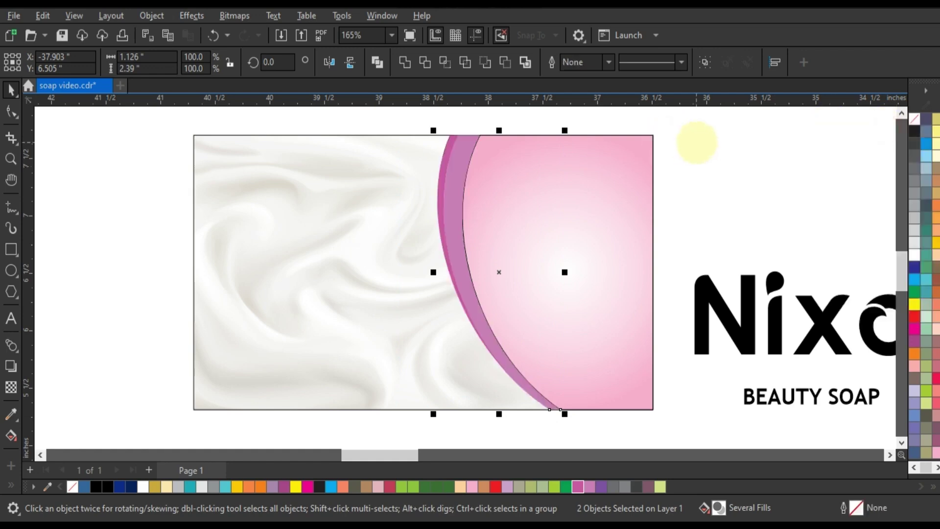
{"action": "left_click", "coordinate": [697, 143]}
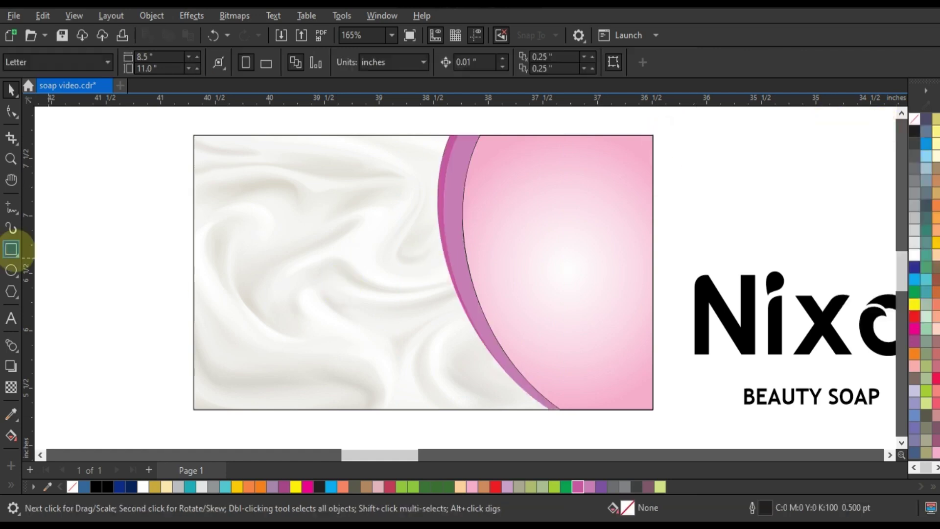
Draw a thin strip along the panel's bottom edge with a mirrored copy above it.
{"action": "left_click", "coordinate": [11, 247]}
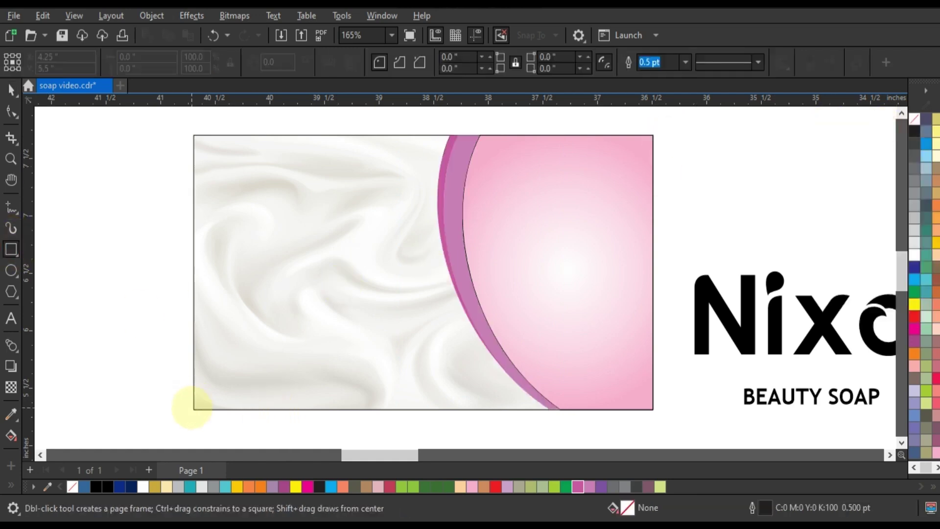
{"action": "left_click_drag", "start_coordinate": [187, 403], "coordinate": [619, 425]}
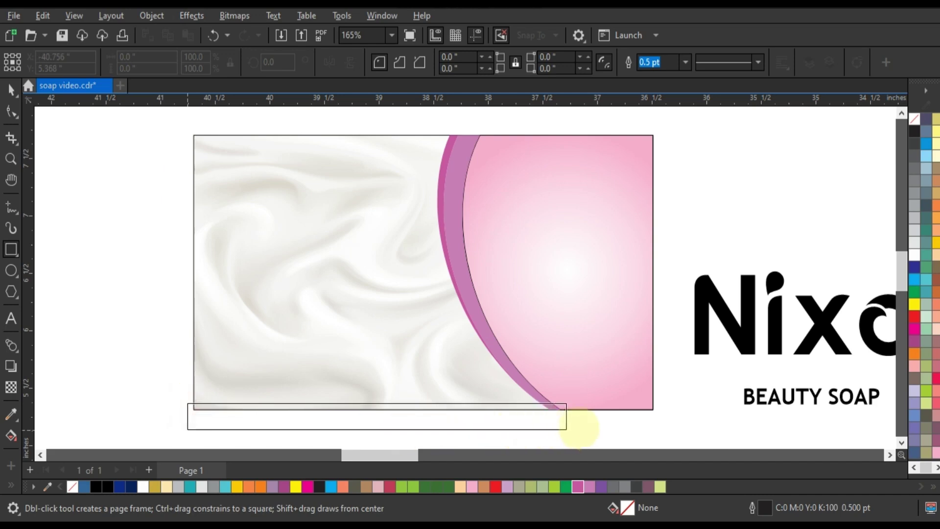
{"action": "left_click", "coordinate": [11, 89]}
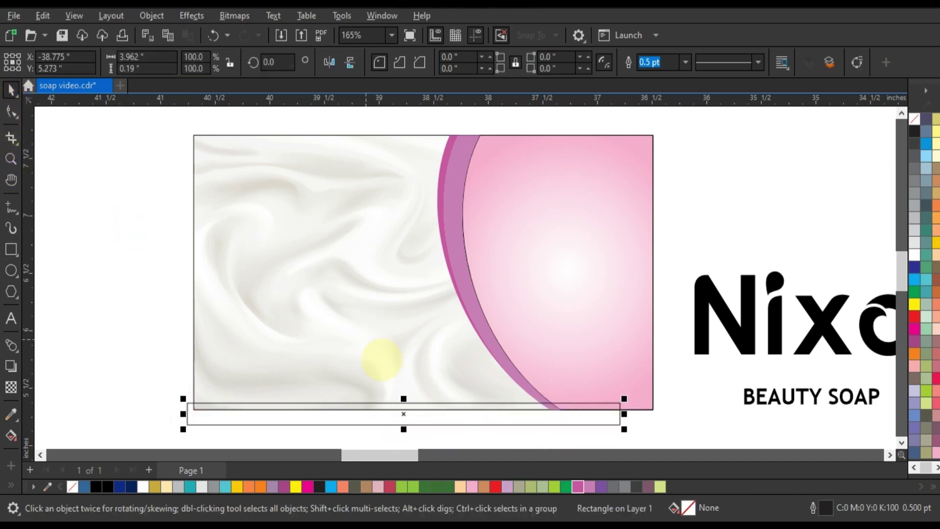
{"action": "left_click_drag", "start_coordinate": [402, 396], "coordinate": [401, 393]}
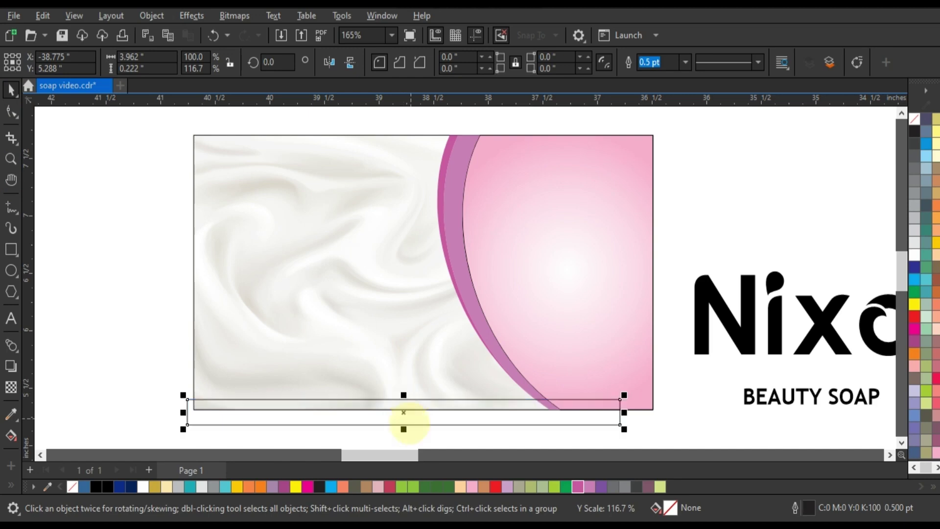
{"action": "left_click_drag", "start_coordinate": [403, 428], "coordinate": [410, 358]}
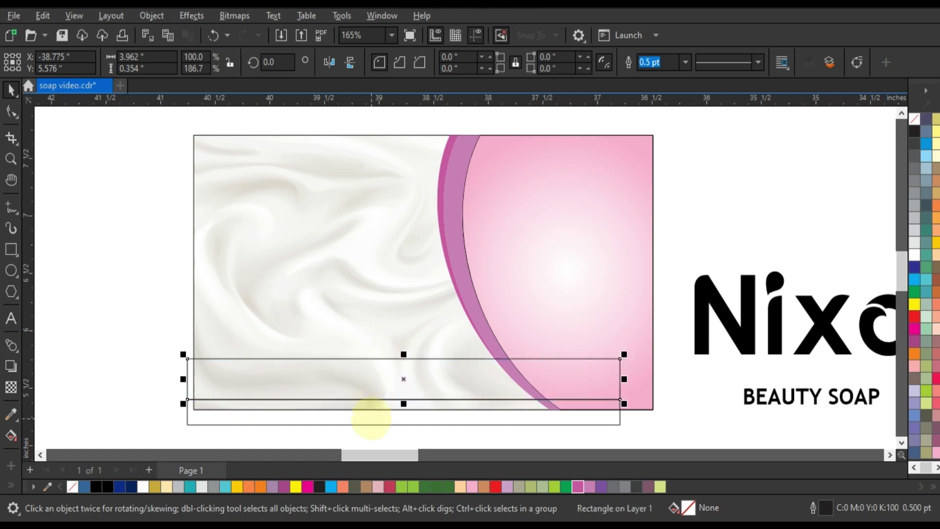
Fill the lower strip black and upper purple, send purple behind the pink curve, and heighten both.
{"action": "left_click", "coordinate": [371, 418]}
{"action": "left_click", "coordinate": [937, 467]}
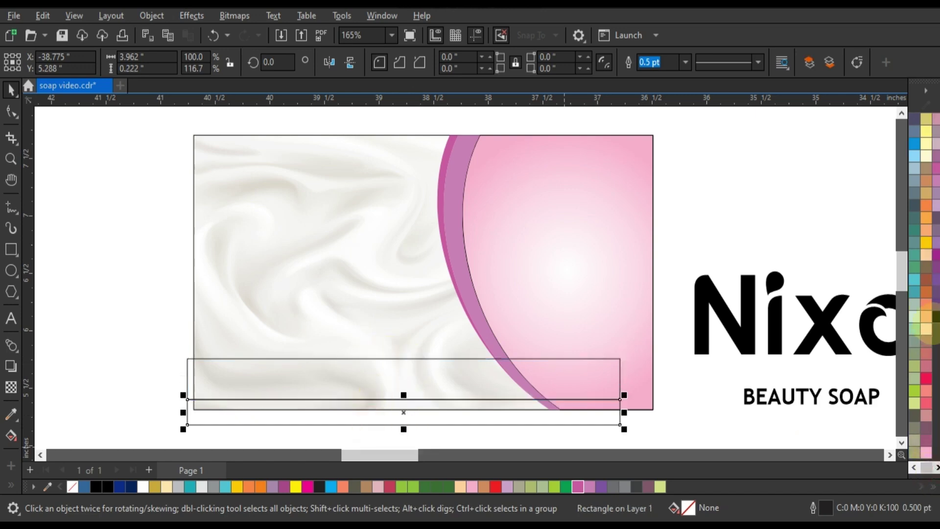
{"action": "left_click", "coordinate": [936, 318]}
{"action": "left_click", "coordinate": [421, 358]}
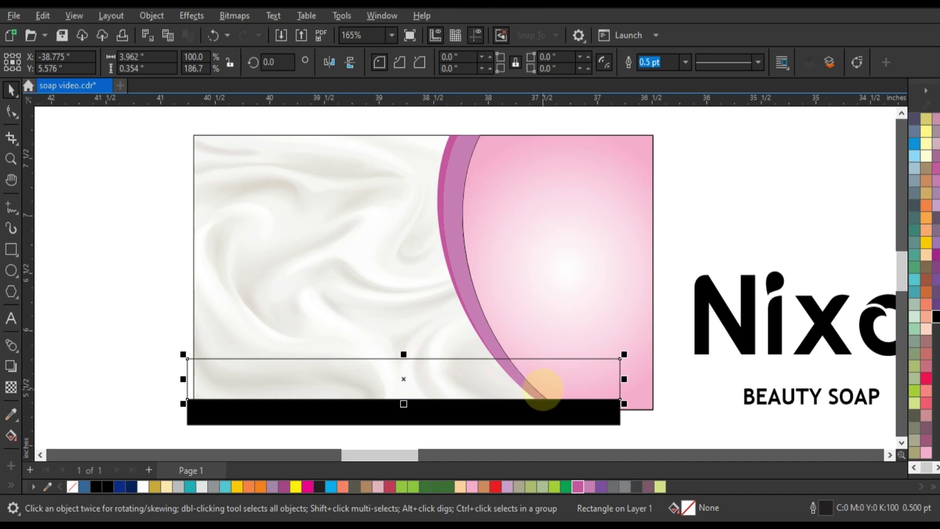
{"action": "left_click", "coordinate": [602, 486]}
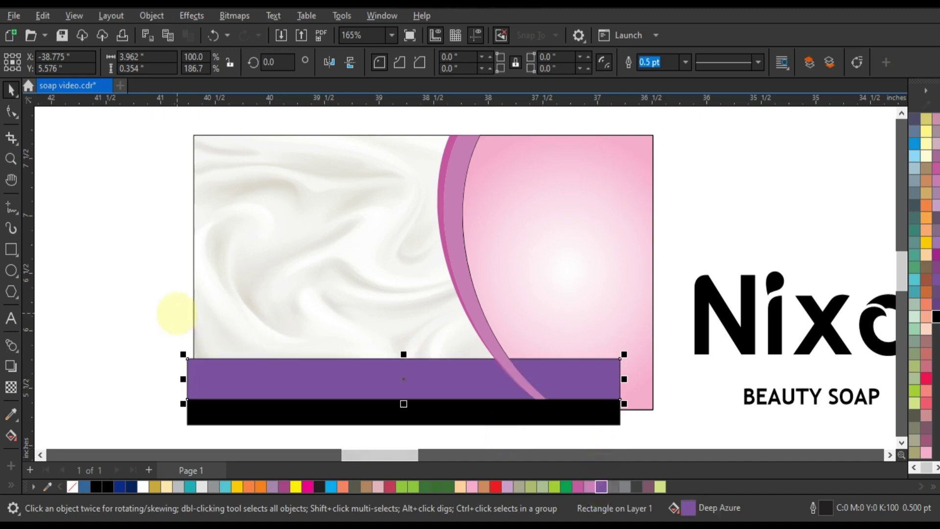
{"action": "key", "text": "ctrl+Page_Down"}
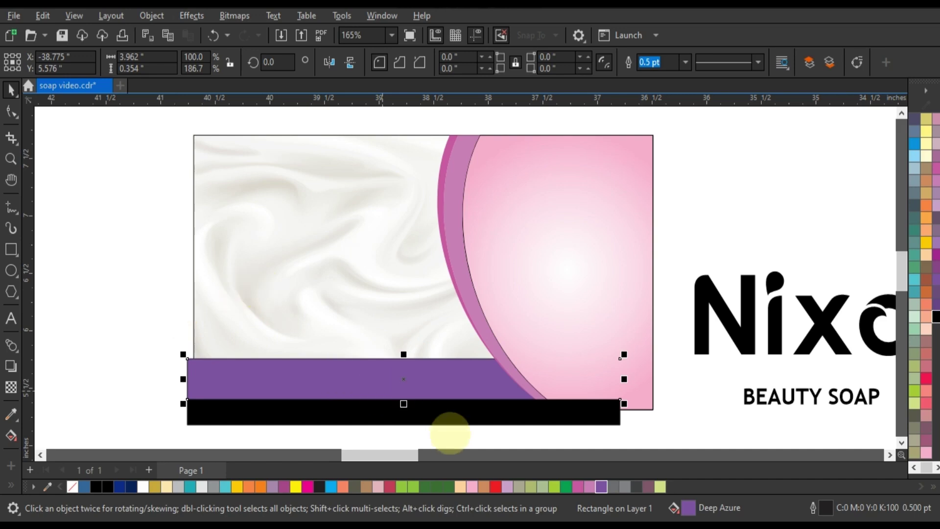
{"action": "left_click", "coordinate": [452, 417]}
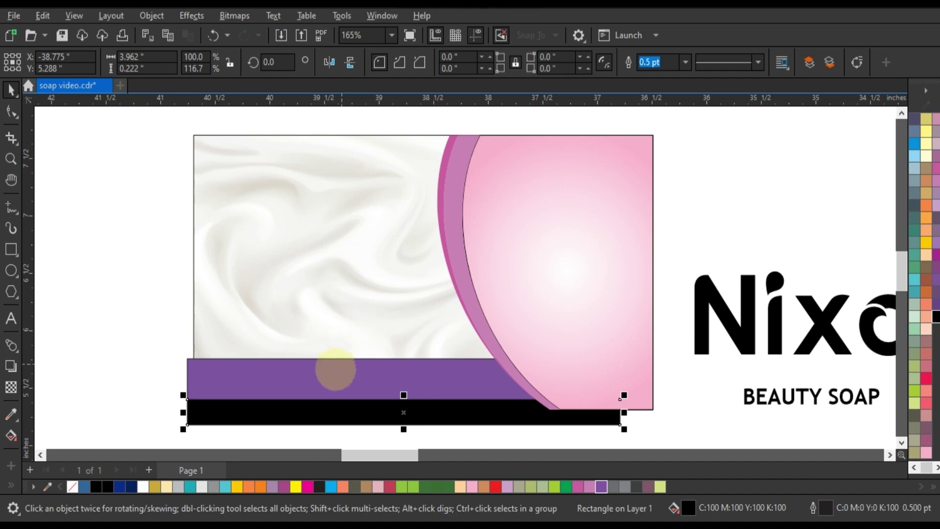
{"action": "left_click", "coordinate": [332, 370], "text": "shift"}
{"action": "left_click_drag", "start_coordinate": [403, 353], "coordinate": [402, 331]}
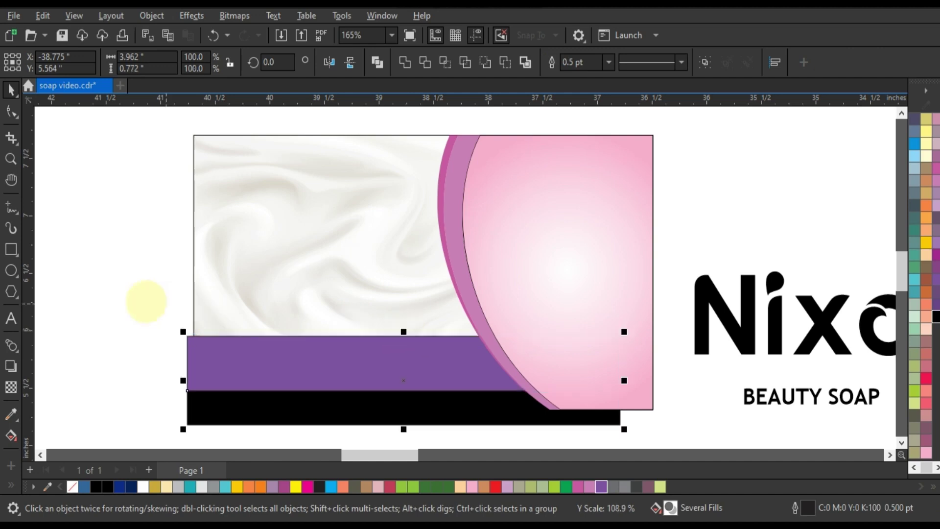
Fit the band onto the black bar and recolour the band and stripes purple without outlines.
{"action": "left_click", "coordinate": [426, 392]}
{"action": "mouse_move", "coordinate": [402, 390]}
{"action": "left_mouse_down"}
{"action": "mouse_move", "coordinate": [405, 328]}
{"action": "mouse_move", "coordinate": [416, 341]}
{"action": "left_mouse_up"}
{"action": "left_click_drag", "start_coordinate": [618, 359], "coordinate": [620, 358]}
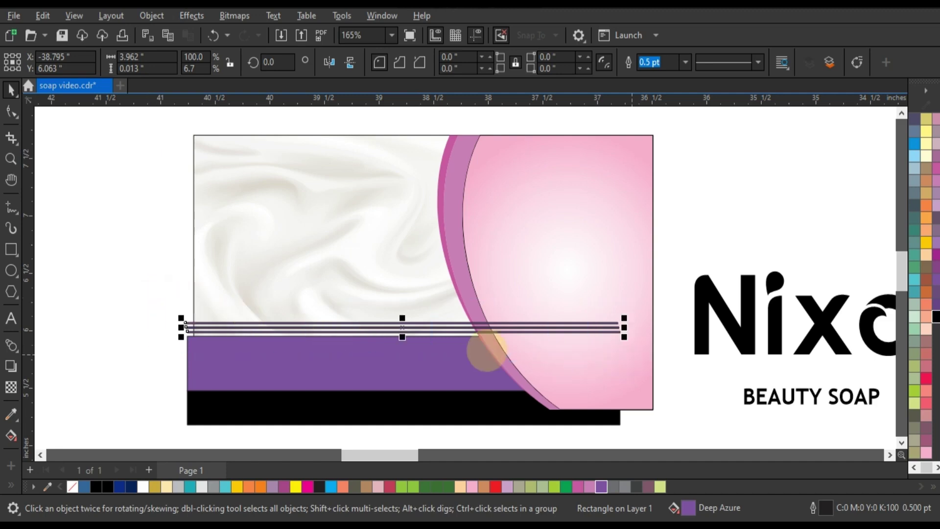
{"action": "left_click", "coordinate": [311, 361], "text": "shift"}
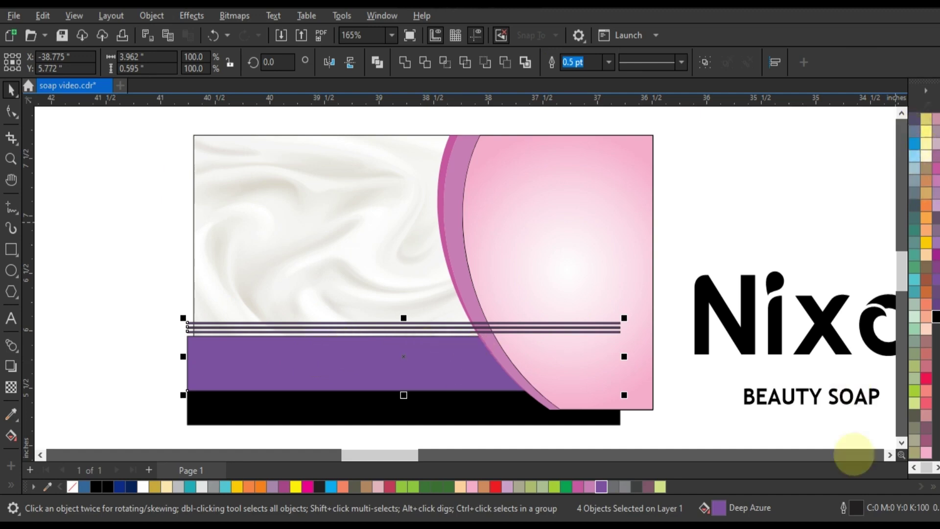
{"action": "left_click", "coordinate": [913, 467]}
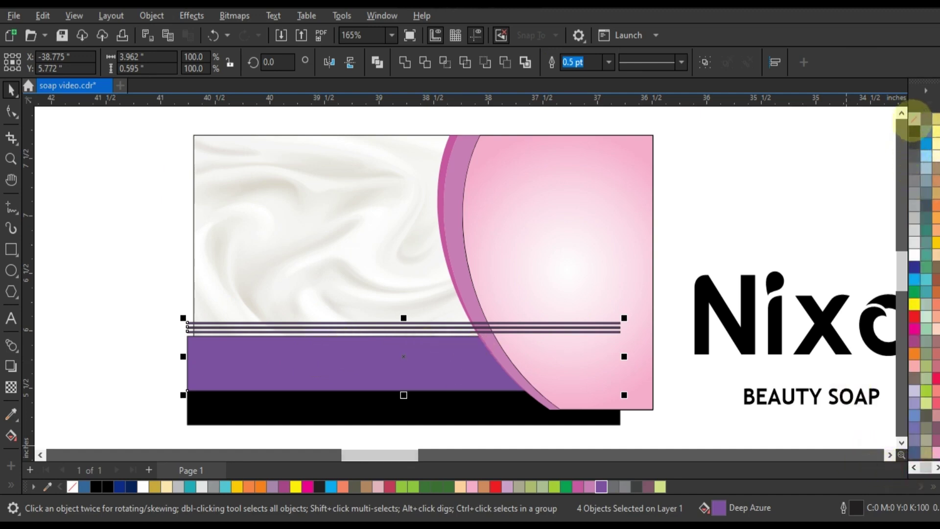
{"action": "right_click", "coordinate": [914, 122]}
{"action": "left_click", "coordinate": [895, 131]}
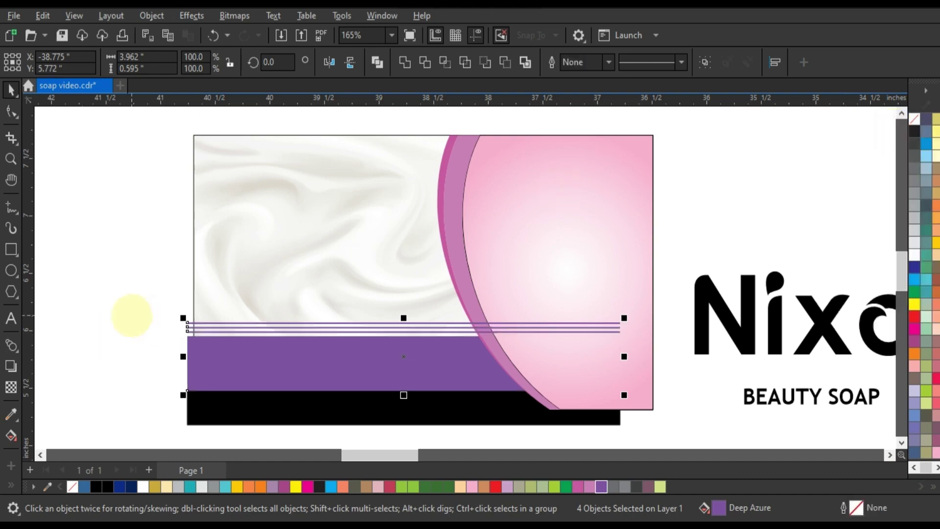
{"action": "left_click", "coordinate": [132, 315]}
{"action": "left_click_drag", "start_coordinate": [157, 316], "coordinate": [626, 398]}
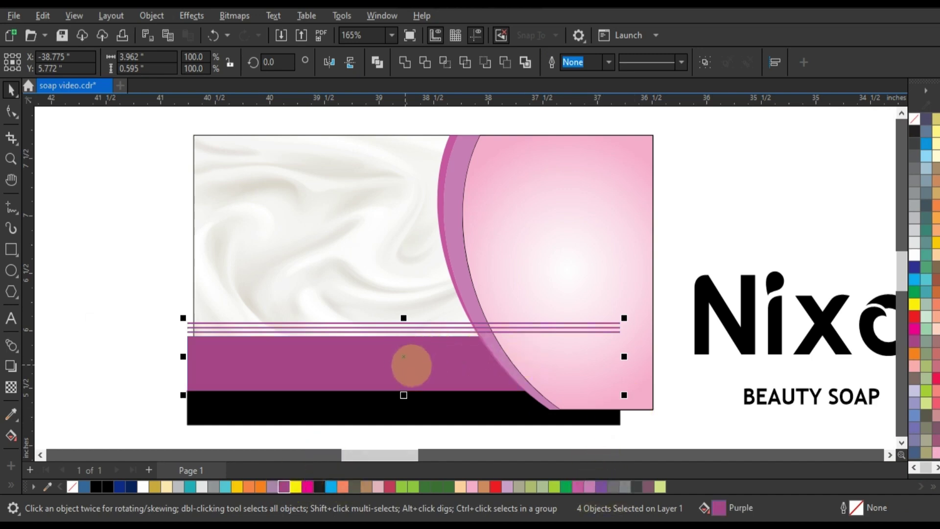
PowerClip the stripes, purple band and black bar inside the background image frame.
{"action": "left_click", "coordinate": [422, 409], "text": "shift"}
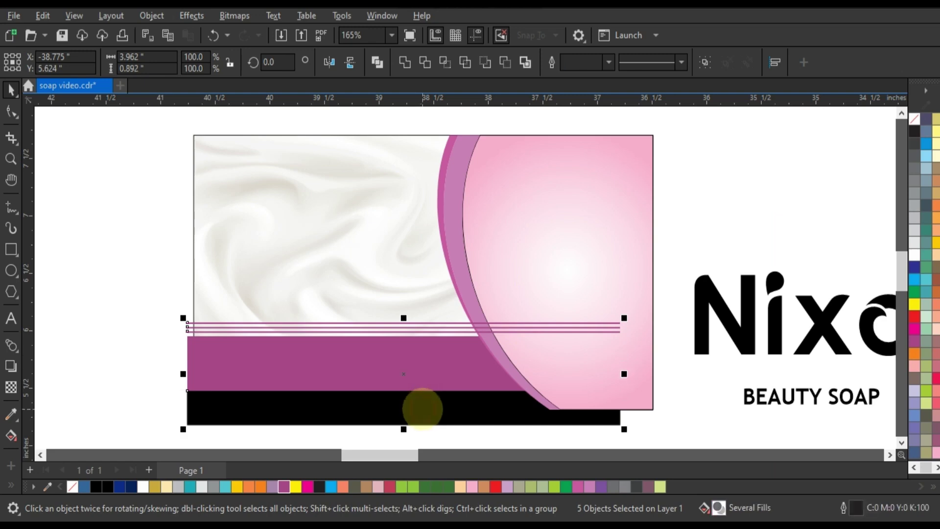
{"action": "right_click", "coordinate": [422, 409]}
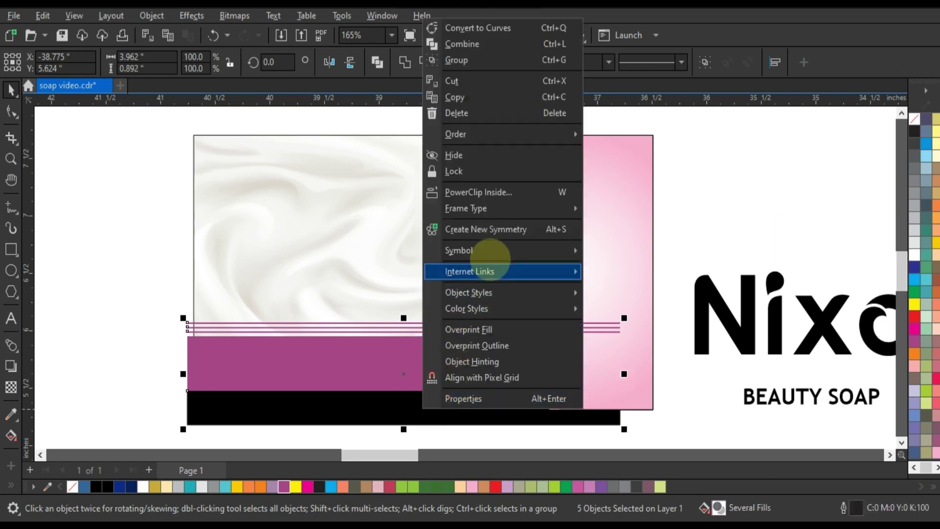
{"action": "left_click", "coordinate": [489, 192]}
{"action": "left_click", "coordinate": [325, 199]}
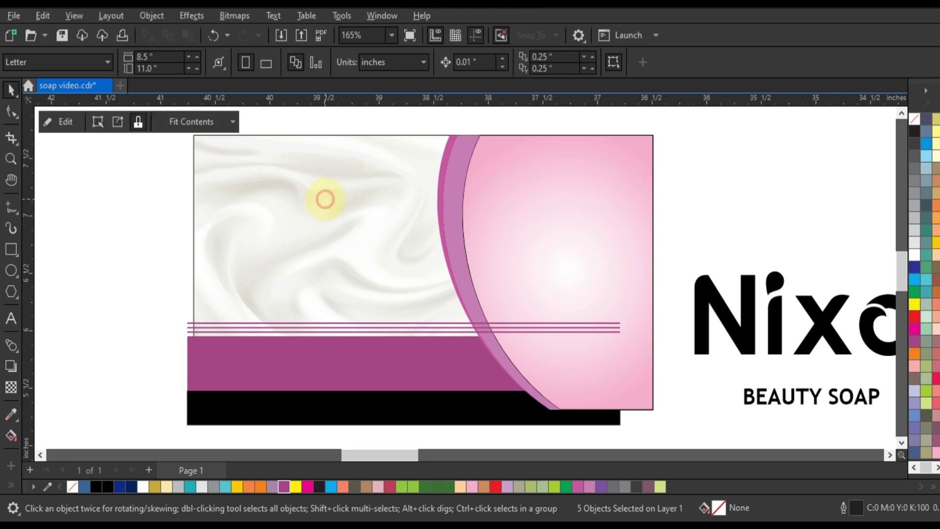
{"action": "left_click", "coordinate": [166, 278]}
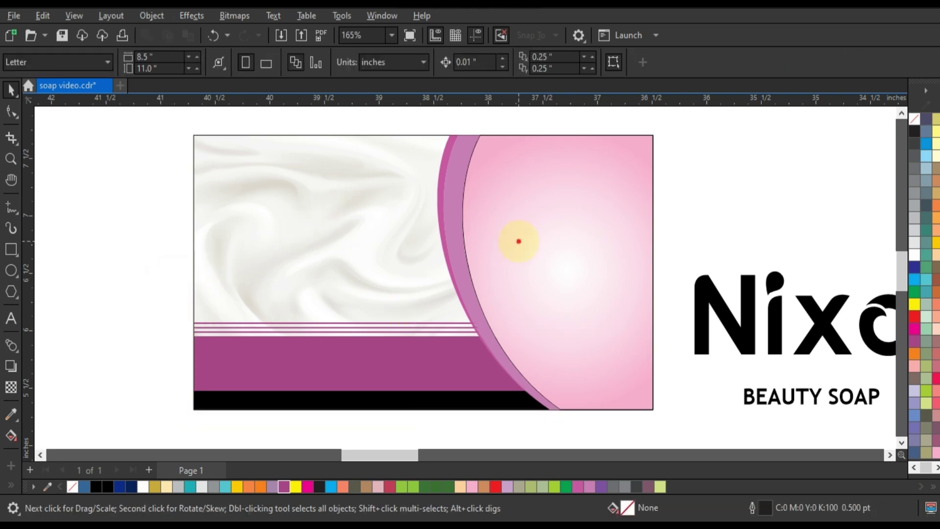
Remove the black outline from the pink curve.
{"action": "left_click", "coordinate": [519, 241]}
{"action": "right_click", "coordinate": [910, 126]}
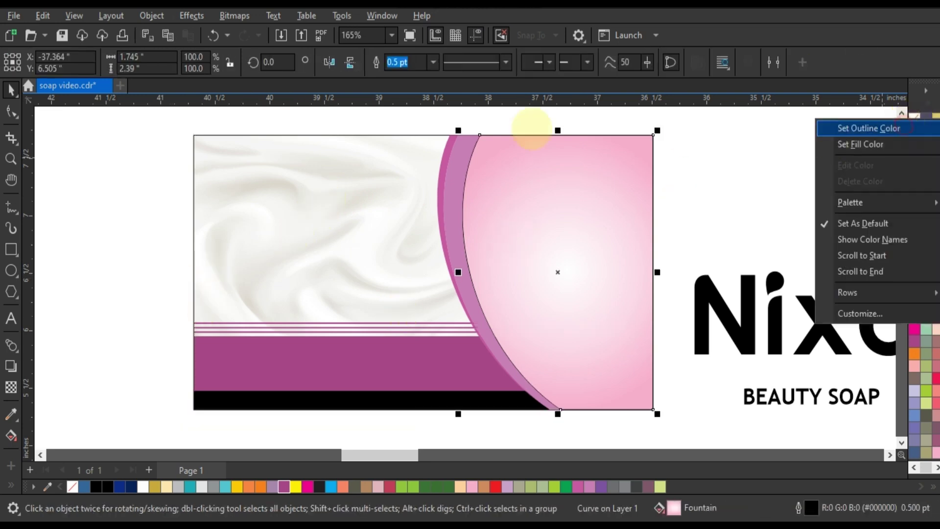
{"action": "key", "text": "Return"}
{"action": "left_click", "coordinate": [422, 122]}
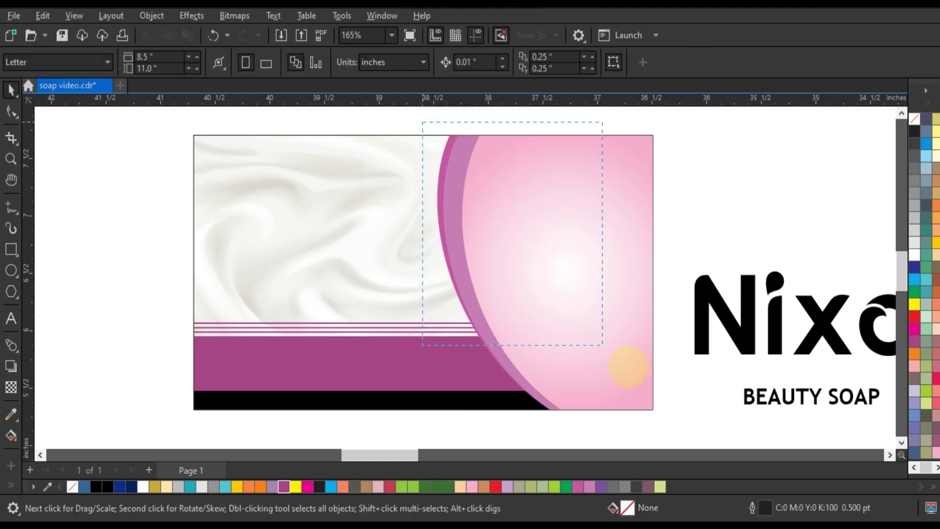
{"action": "left_click", "coordinate": [190, 218]}
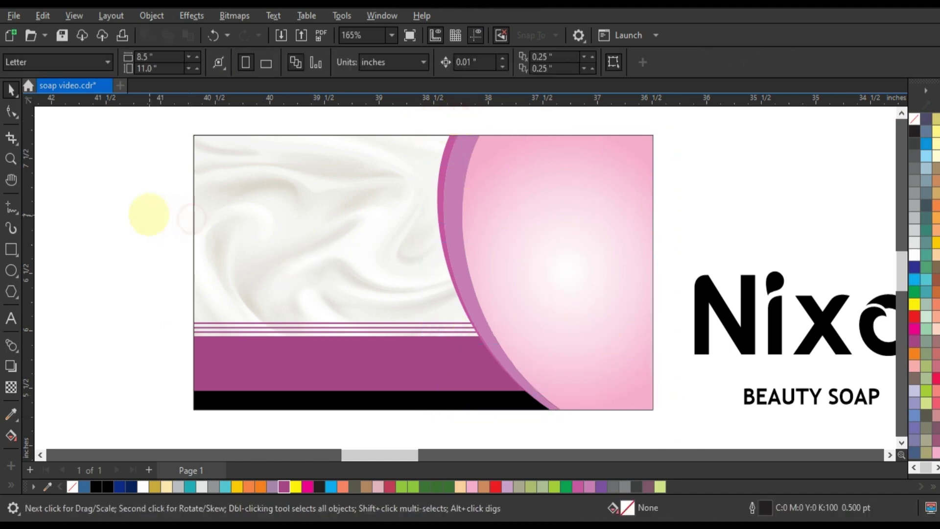
Move the Nixon BEAUTY SOAP logo onto the card's cream area and scale it to fit.
{"action": "left_click", "coordinate": [828, 323]}
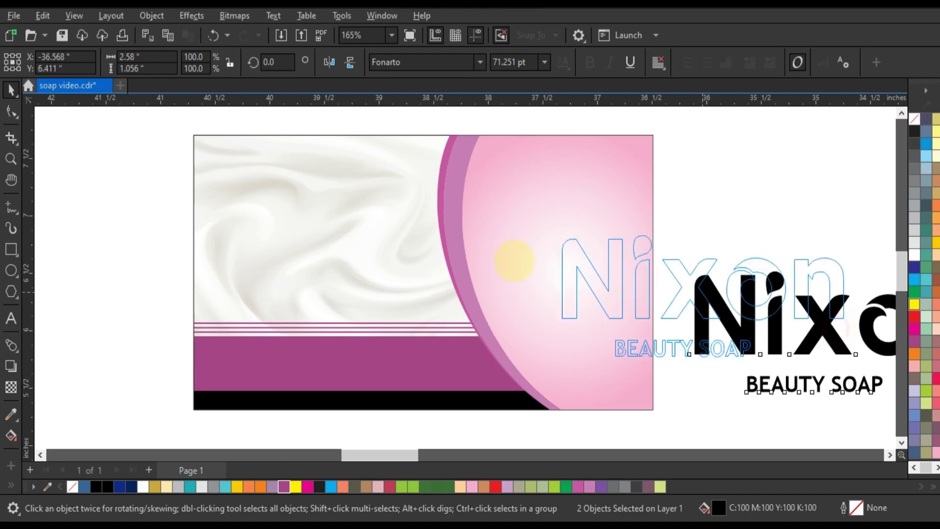
{"action": "left_click_drag", "start_coordinate": [829, 323], "coordinate": [345, 240]}
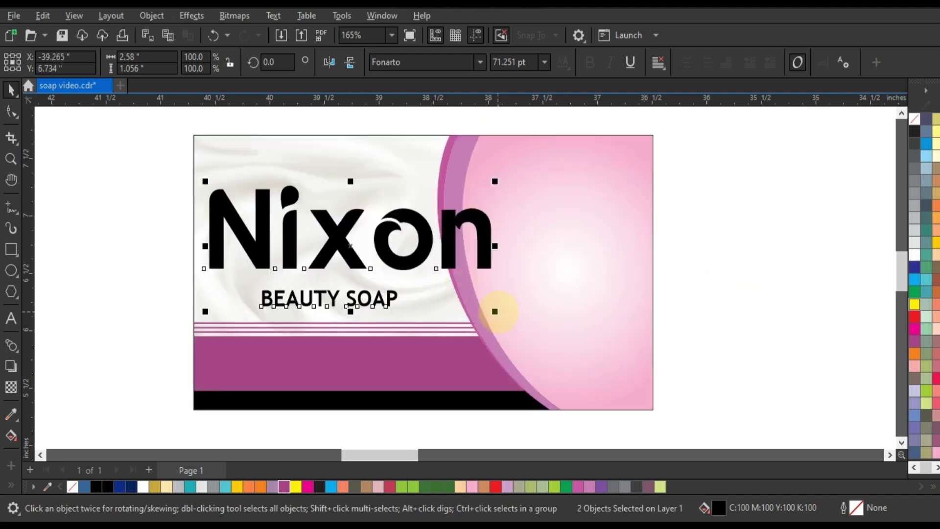
{"action": "left_click_drag", "start_coordinate": [495, 311], "coordinate": [419, 293]}
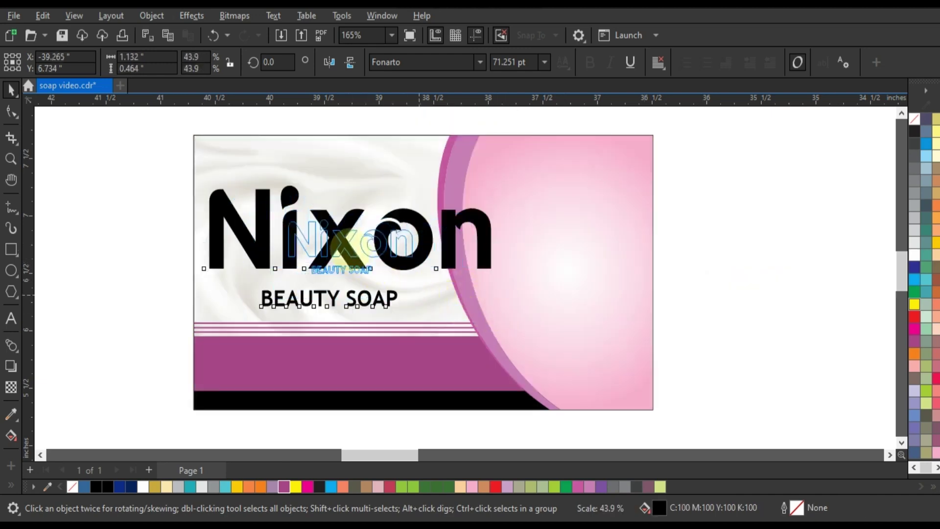
{"action": "left_click_drag", "start_coordinate": [348, 244], "coordinate": [310, 242]}
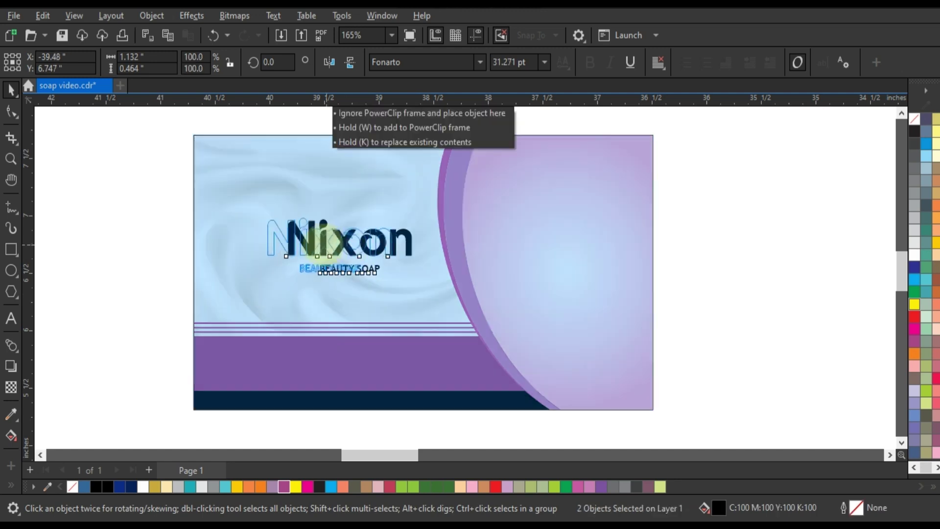
{"action": "left_click_drag", "start_coordinate": [382, 276], "coordinate": [404, 292]}
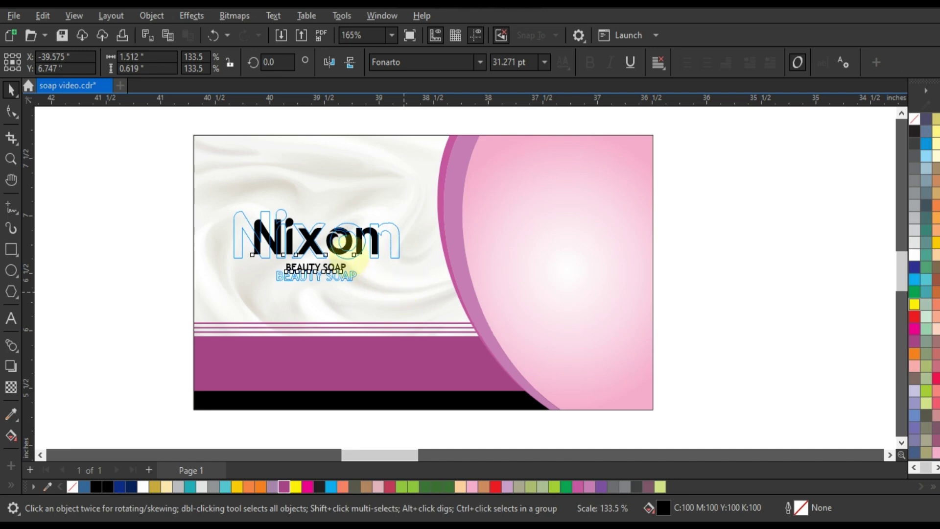
{"action": "left_click_drag", "start_coordinate": [348, 250], "coordinate": [349, 250]}
{"action": "left_click", "coordinate": [136, 217]}
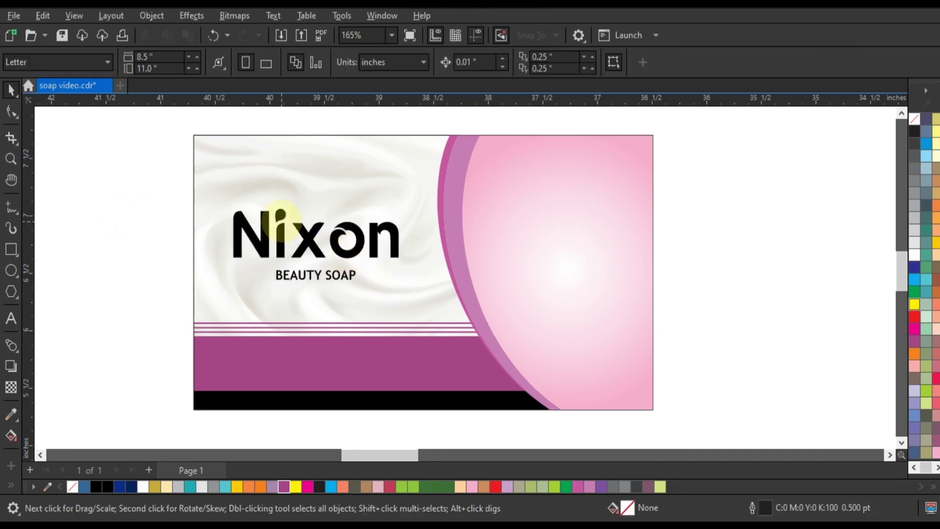
Group the Nixon wordmark pieces, including the i-dot, into one object.
{"action": "left_click", "coordinate": [304, 227]}
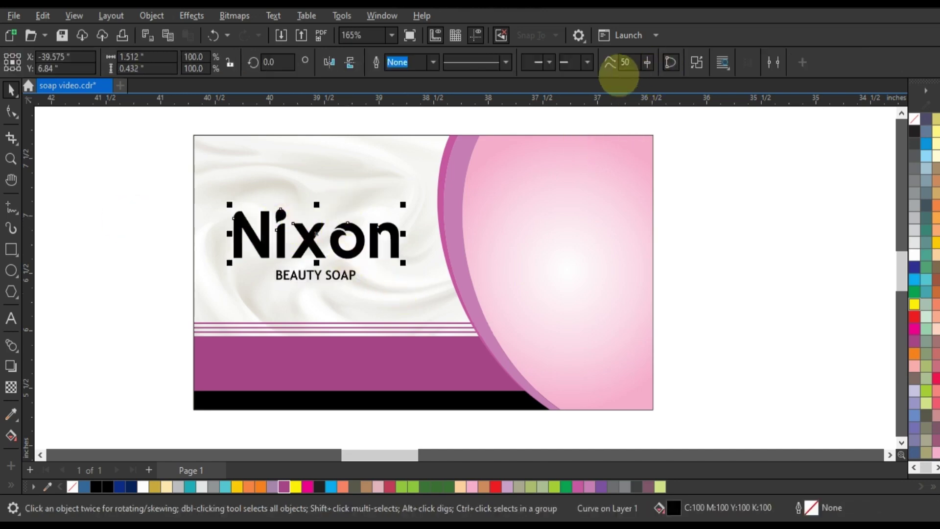
{"action": "left_click", "coordinate": [117, 233]}
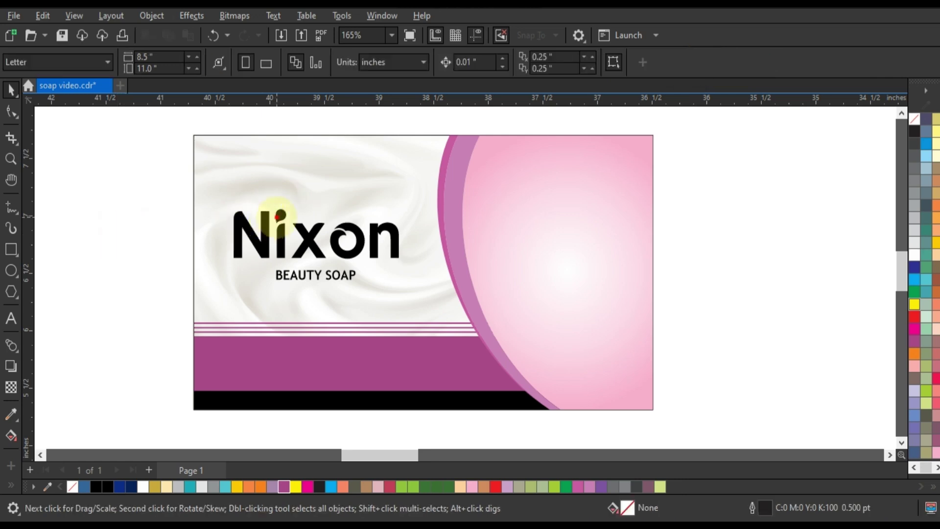
{"action": "left_click", "coordinate": [278, 215]}
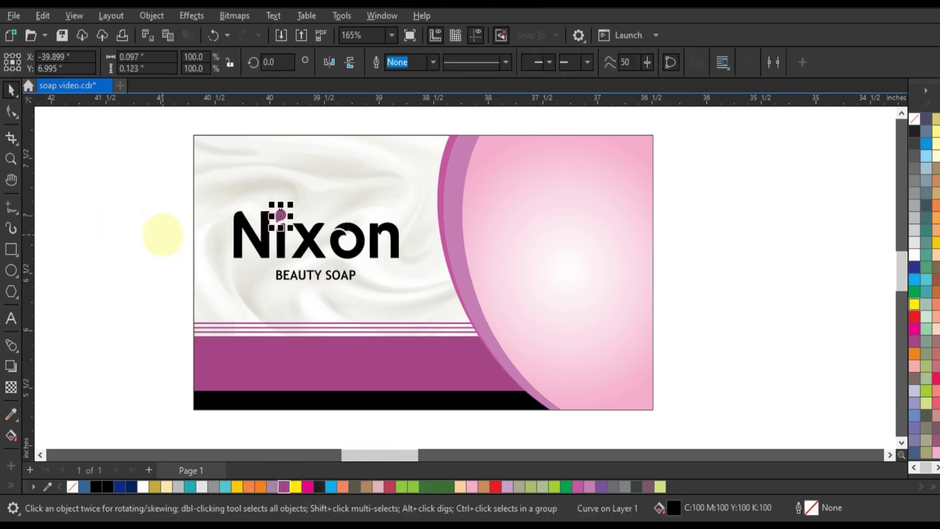
{"action": "left_click", "coordinate": [162, 234]}
{"action": "mouse_move", "coordinate": [173, 183]}
{"action": "left_mouse_down"}
{"action": "mouse_move", "coordinate": [399, 274]}
{"action": "mouse_move", "coordinate": [367, 283]}
{"action": "mouse_move", "coordinate": [343, 271]}
{"action": "mouse_move", "coordinate": [403, 263]}
{"action": "left_mouse_up"}
{"action": "left_click", "coordinate": [131, 262]}
{"action": "left_click", "coordinate": [342, 287]}
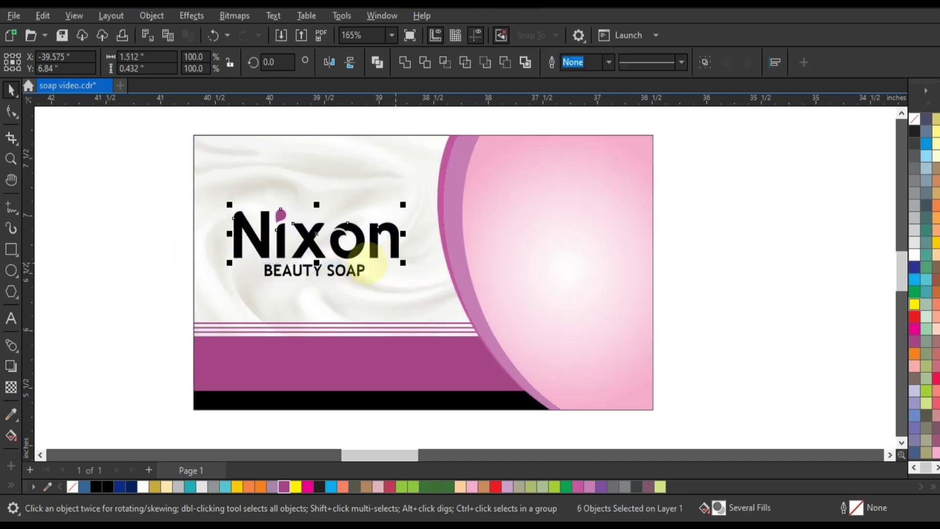
{"action": "key", "text": "ctrl+g"}
{"action": "left_click", "coordinate": [403, 282], "text": "shift"}
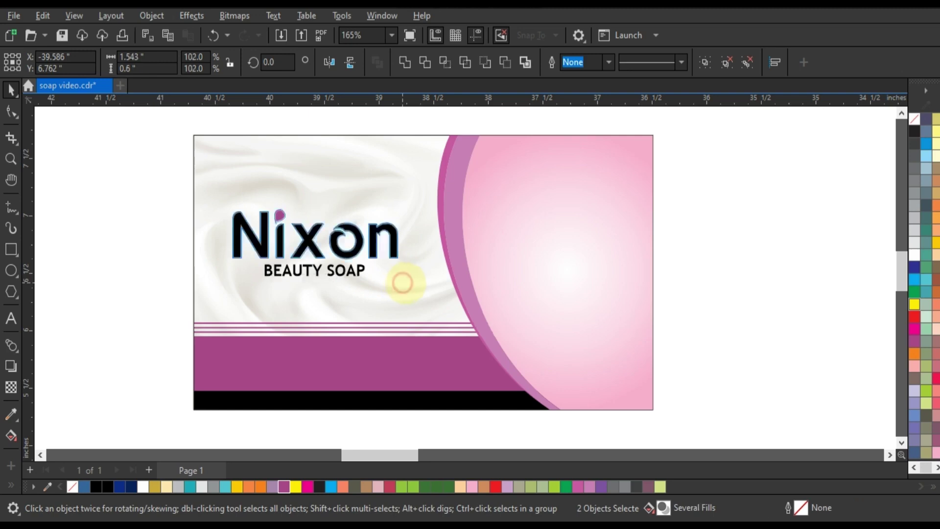
{"action": "left_click", "coordinate": [165, 253]}
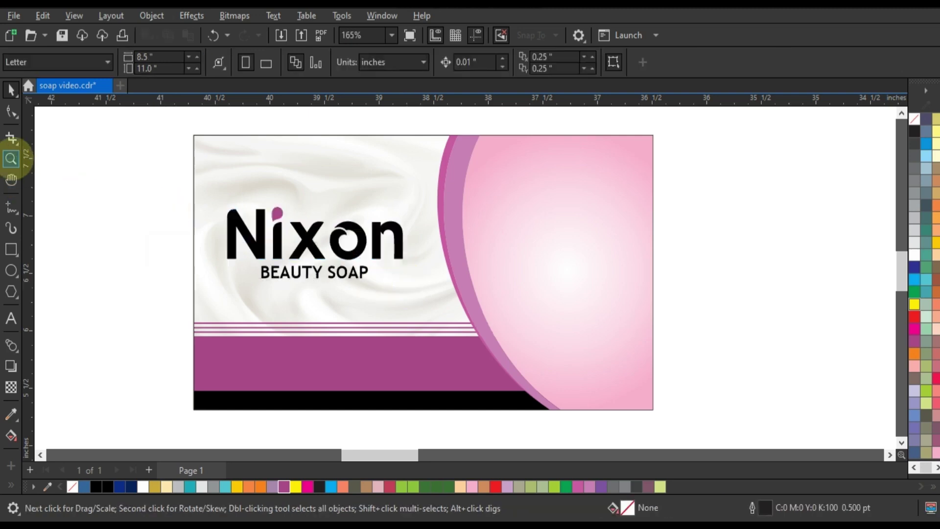
{"action": "left_click", "coordinate": [11, 158]}
Place the PINKOWS name and the FOR RICH & GLOWING SKIN tagline on the soap front.
{"action": "right_click", "coordinate": [192, 213]}
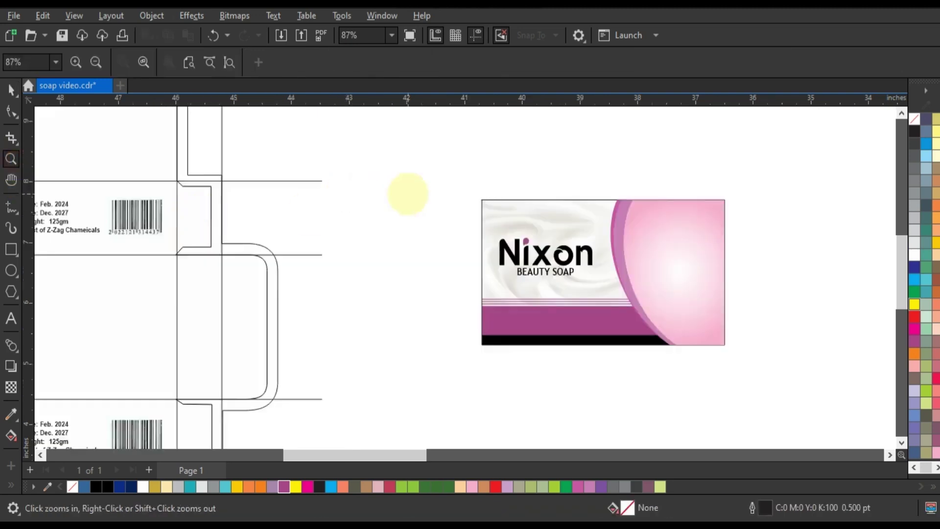
{"action": "right_click", "coordinate": [410, 195]}
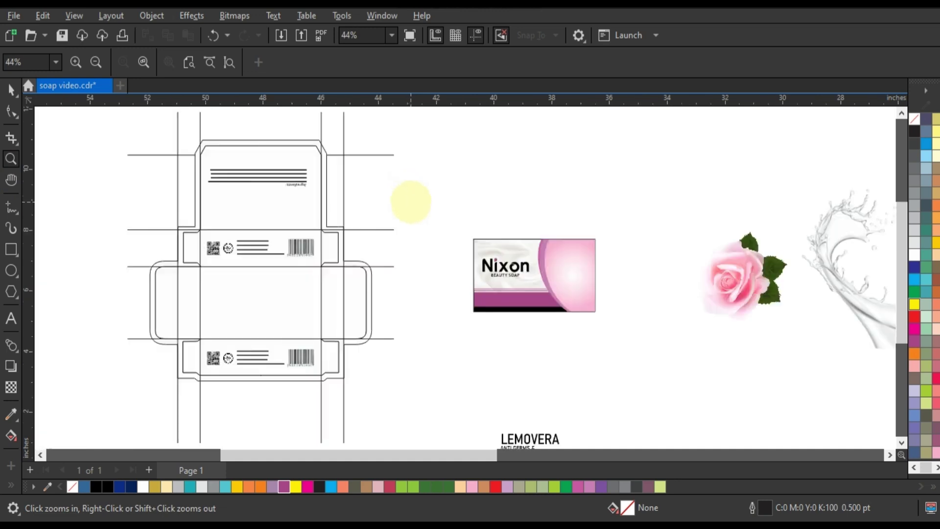
{"action": "left_click", "coordinate": [11, 89]}
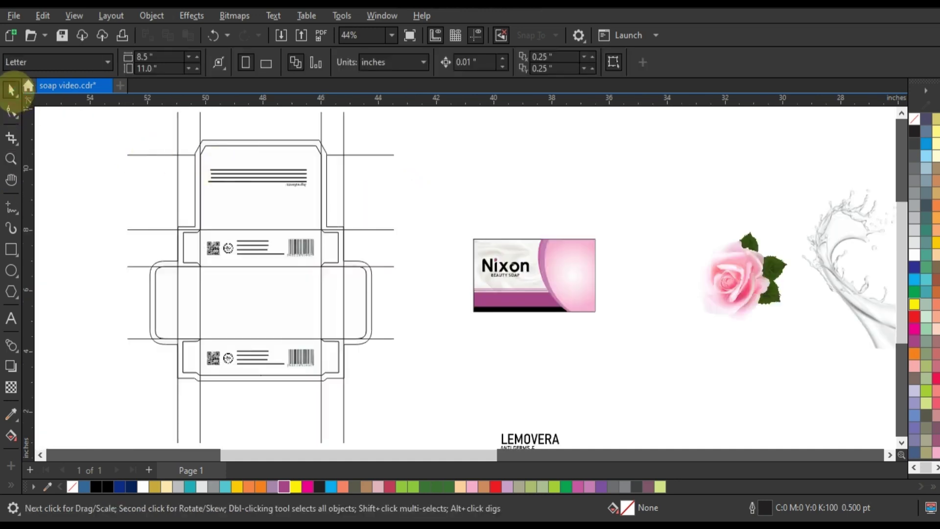
{"action": "left_click", "coordinate": [902, 442]}
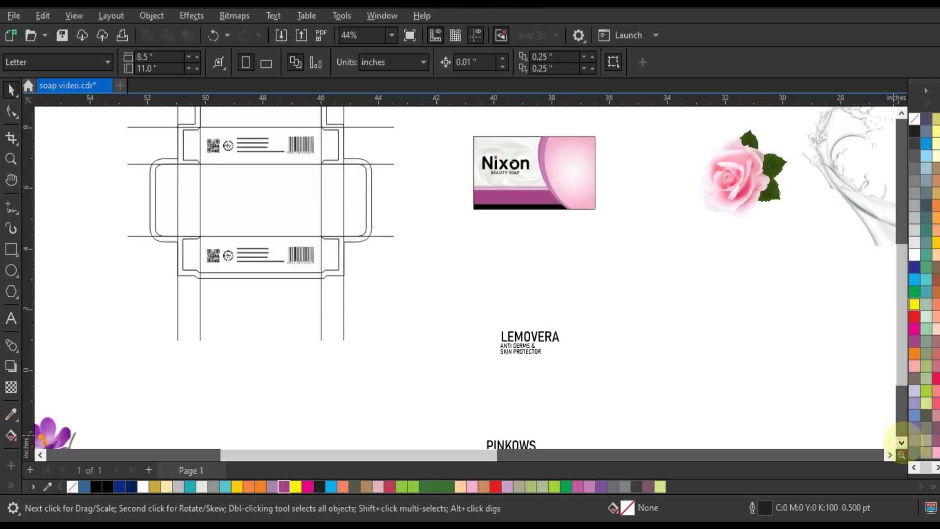
{"action": "left_click", "coordinate": [902, 442]}
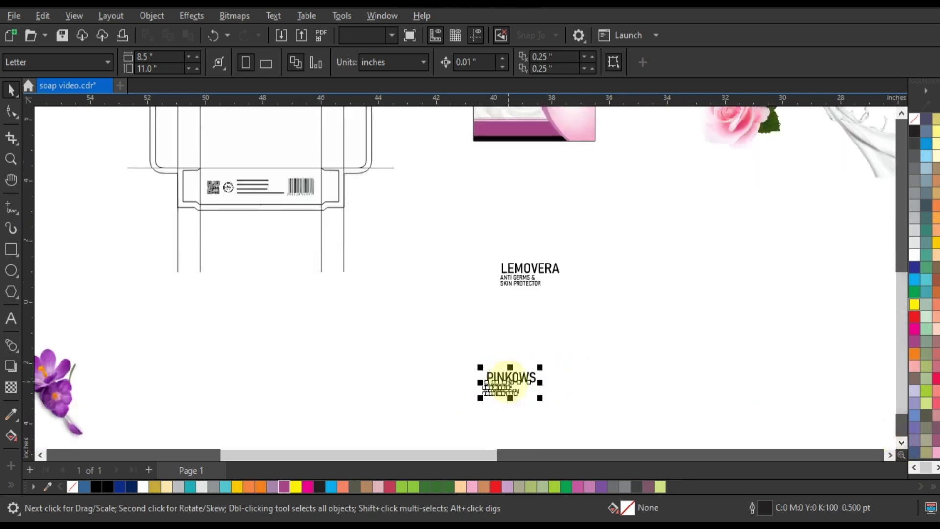
{"action": "left_click_drag", "start_coordinate": [510, 382], "coordinate": [504, 131]}
{"action": "scroll", "coordinate": [445, 311], "scroll_direction": "up", "scroll_amount": 4}
{"action": "left_click", "coordinate": [444, 308]}
{"action": "scroll", "coordinate": [487, 283], "scroll_direction": "down", "scroll_amount": 1}
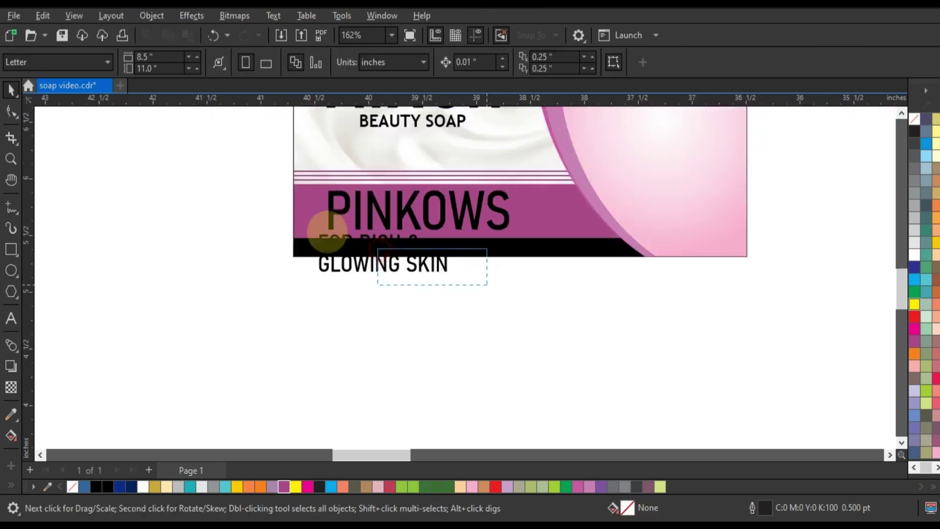
{"action": "left_click_drag", "start_coordinate": [364, 241], "coordinate": [567, 206]}
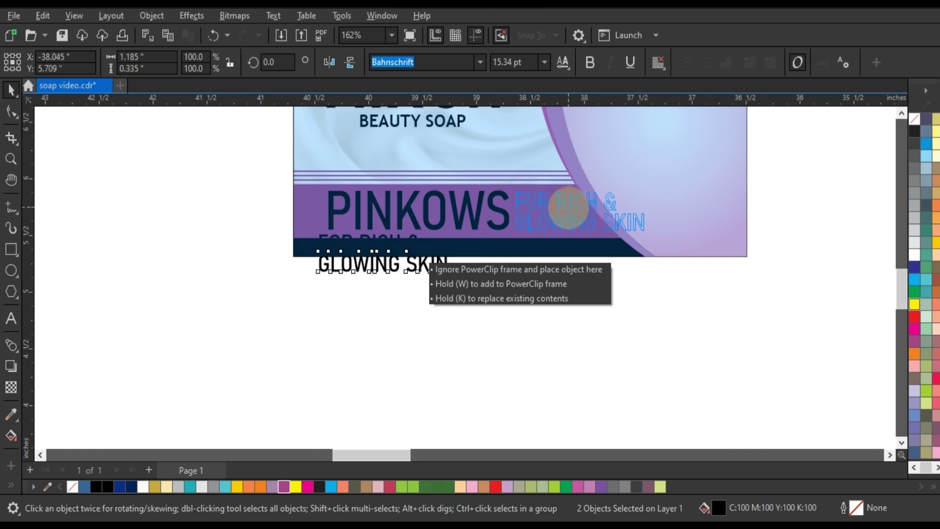
{"action": "left_click_drag", "start_coordinate": [564, 210], "coordinate": [564, 211]}
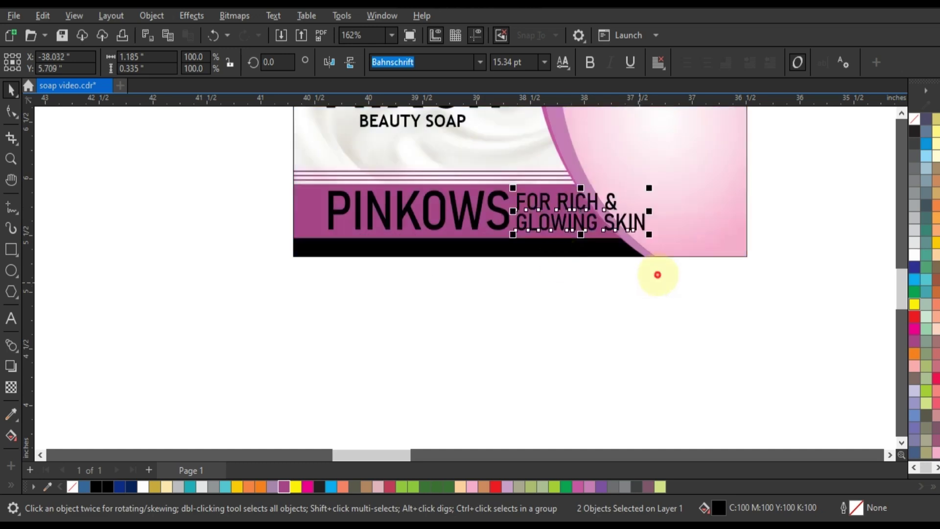
Make PINKOWS and the tagline white and shrink them to fit the purple band.
{"action": "left_click_drag", "start_coordinate": [656, 272], "coordinate": [323, 179]}
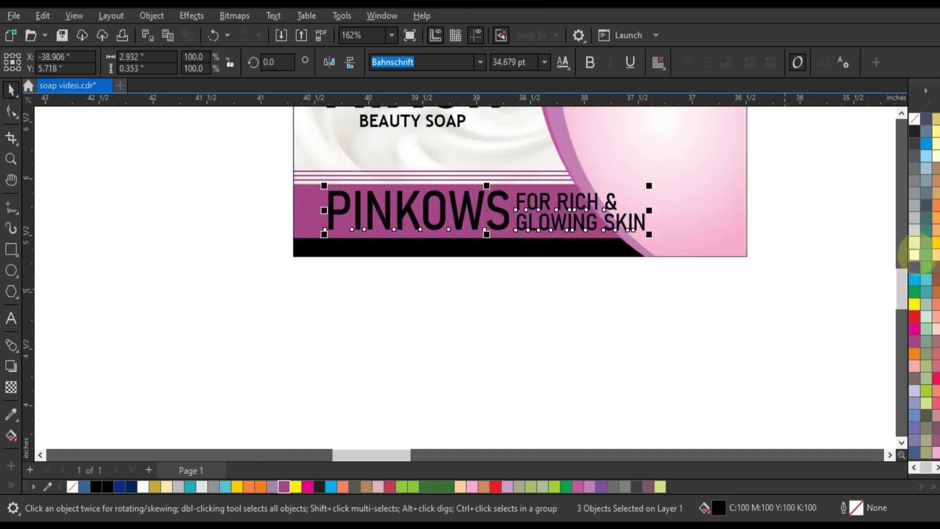
{"action": "left_click", "coordinate": [914, 255]}
{"action": "mouse_move", "coordinate": [649, 185]}
{"action": "left_mouse_down"}
{"action": "mouse_move", "coordinate": [593, 256]}
{"action": "mouse_move", "coordinate": [596, 245]}
{"action": "mouse_move", "coordinate": [575, 233]}
{"action": "left_mouse_up"}
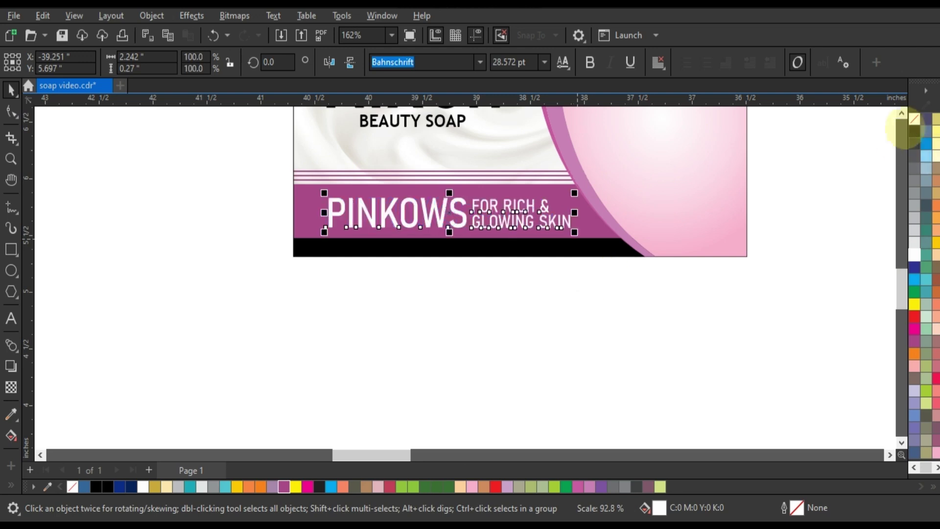
{"action": "scroll", "coordinate": [902, 117], "scroll_direction": "up", "scroll_amount": 2}
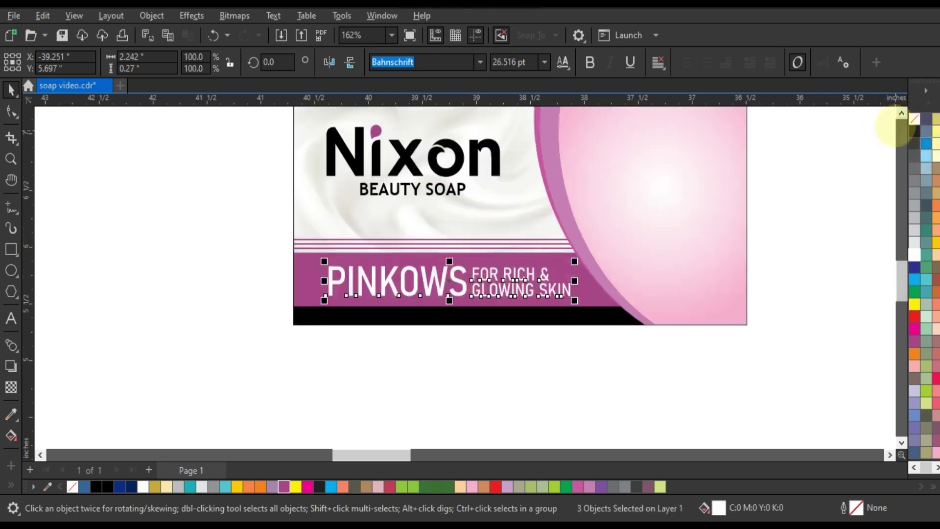
{"action": "left_click", "coordinate": [901, 113]}
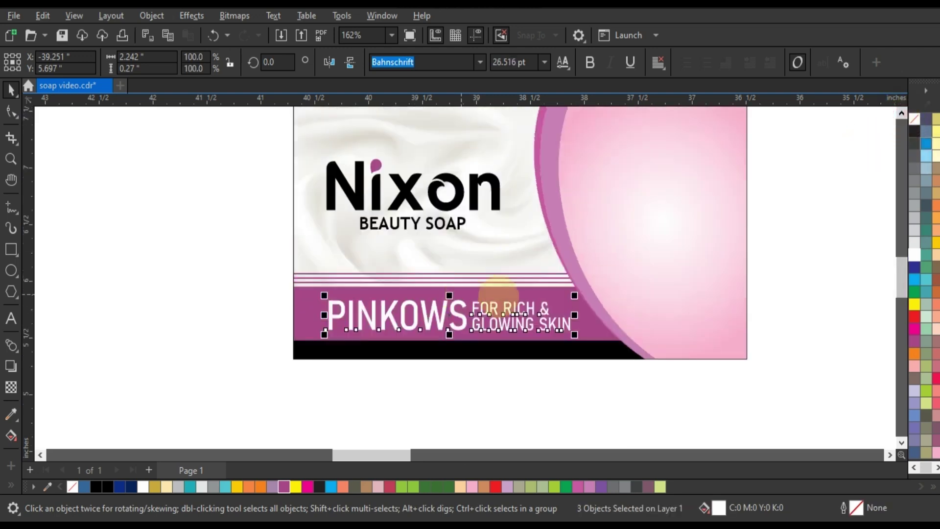
{"action": "left_click", "coordinate": [902, 113]}
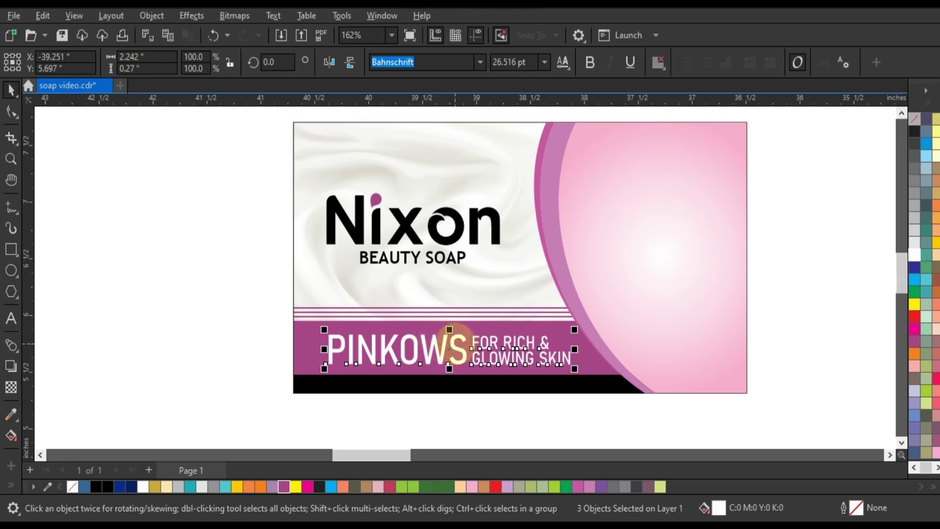
{"action": "left_click_drag", "start_coordinate": [452, 337], "coordinate": [447, 337]}
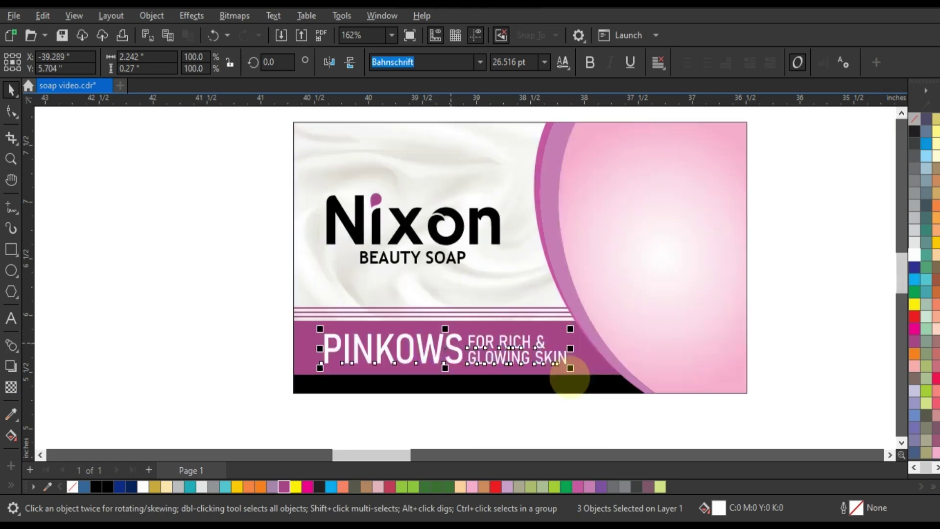
{"action": "left_click_drag", "start_coordinate": [570, 368], "coordinate": [529, 363]}
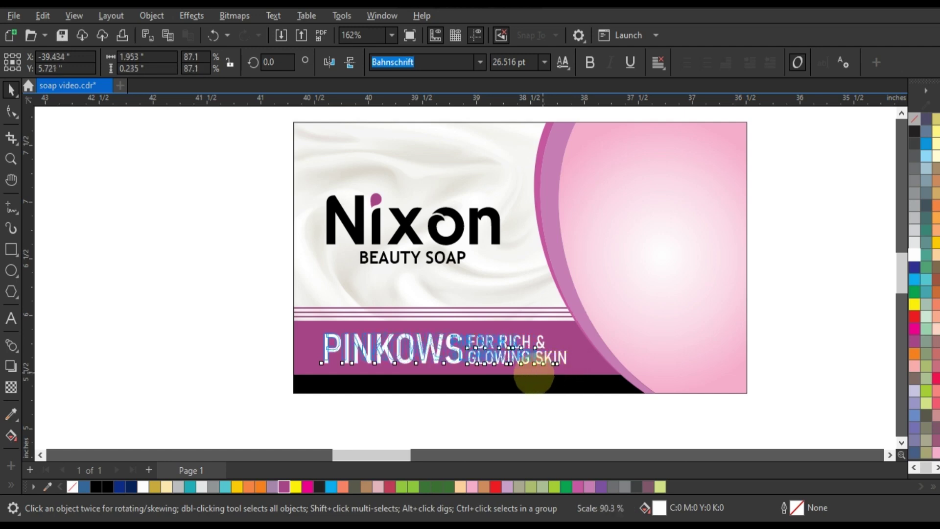
{"action": "left_click_drag", "start_coordinate": [529, 329], "coordinate": [512, 331]}
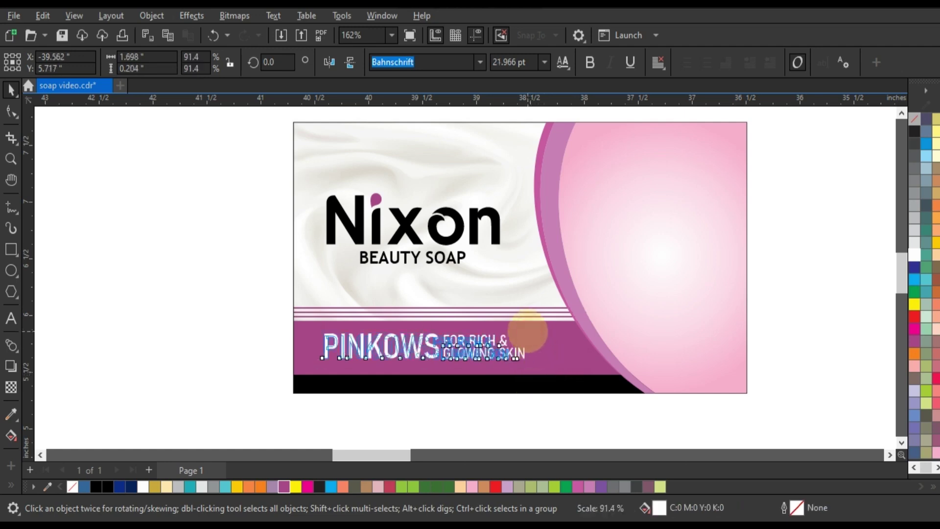
{"action": "left_click_drag", "start_coordinate": [512, 363], "coordinate": [518, 367]}
{"action": "left_click", "coordinate": [237, 280]}
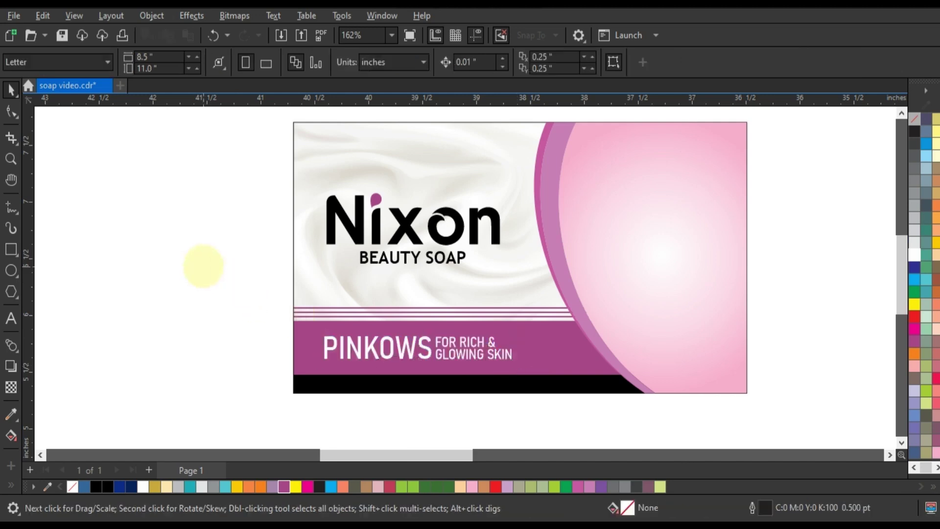
{"action": "scroll", "coordinate": [201, 266], "scroll_direction": "down", "scroll_amount": 2}
Bring the rose image to the front over the soap front and size it to the right edge.
{"action": "mouse_move", "coordinate": [748, 276]}
{"action": "left_mouse_down"}
{"action": "mouse_move", "coordinate": [492, 263]}
{"action": "mouse_move", "coordinate": [512, 262]}
{"action": "left_mouse_up"}
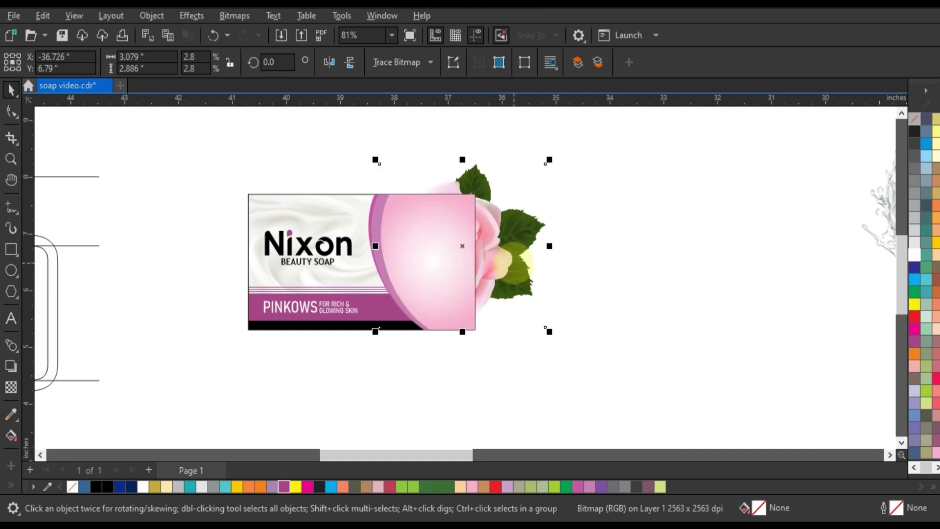
{"action": "key", "text": "shift+Page_Up"}
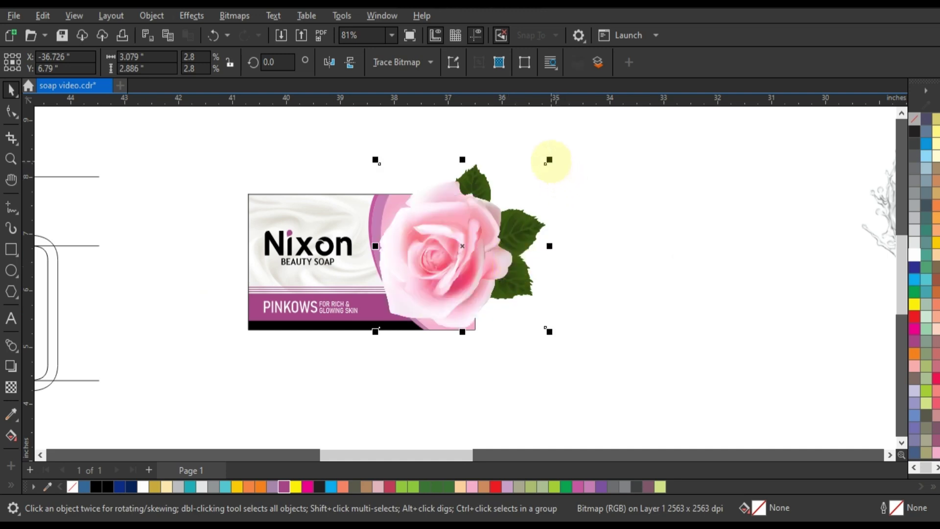
{"action": "left_click_drag", "start_coordinate": [549, 160], "coordinate": [497, 236]}
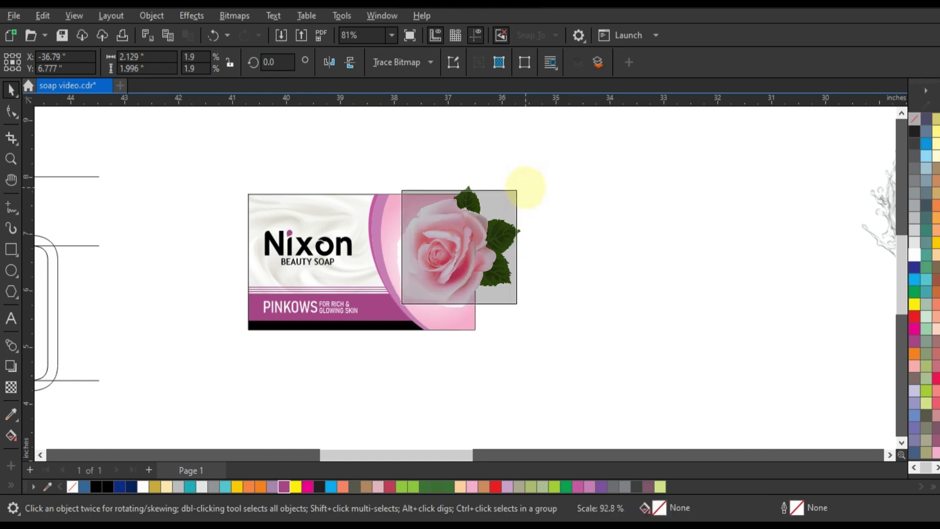
{"action": "left_click_drag", "start_coordinate": [524, 182], "coordinate": [515, 191]}
{"action": "left_click_drag", "start_coordinate": [499, 222], "coordinate": [495, 222]}
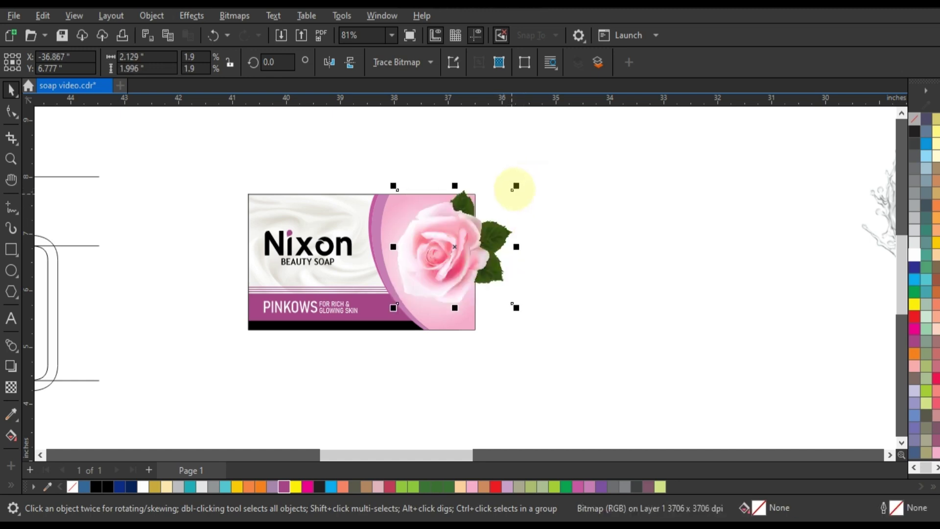
{"action": "left_click_drag", "start_coordinate": [516, 186], "coordinate": [522, 181]}
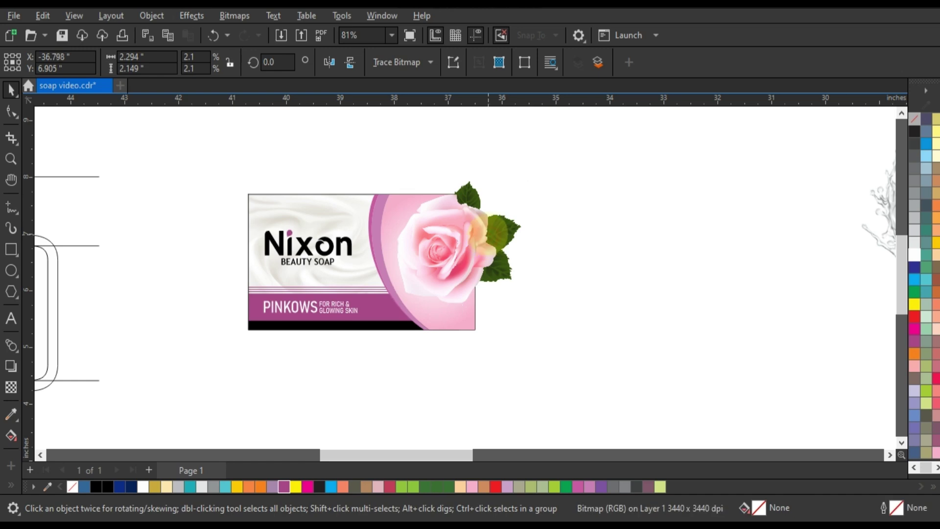
{"action": "left_click_drag", "start_coordinate": [490, 245], "coordinate": [489, 242]}
PowerClip the rose inside the soap front and move the milk splash image beside it.
{"action": "right_click", "coordinate": [489, 274]}
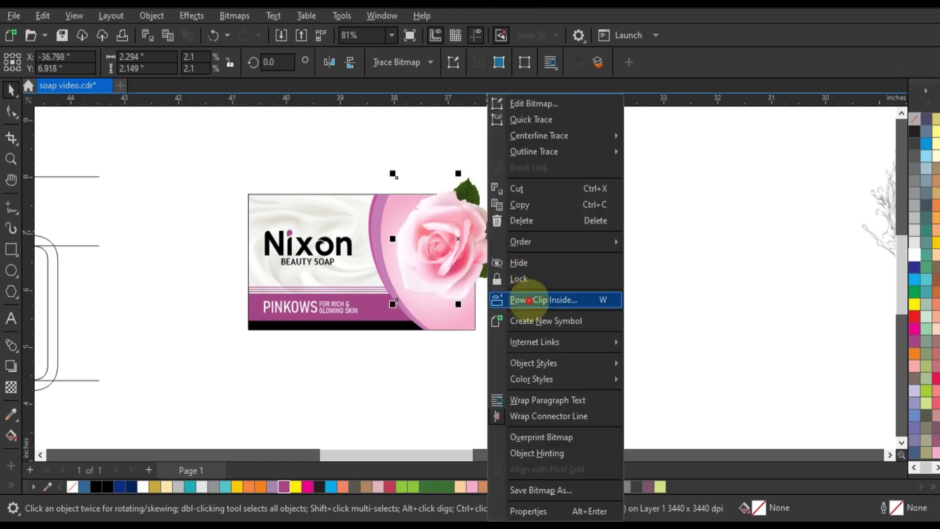
{"action": "left_click", "coordinate": [527, 294]}
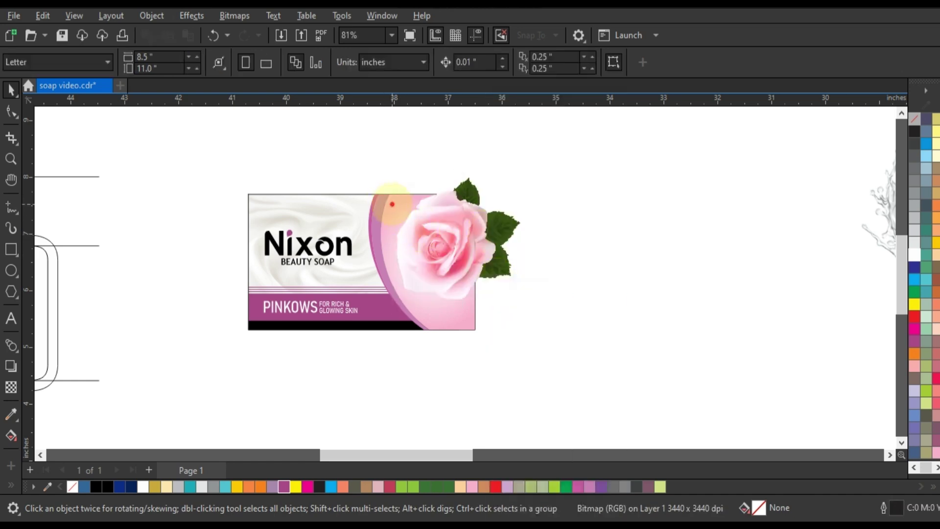
{"action": "left_click", "coordinate": [392, 204]}
{"action": "left_click", "coordinate": [573, 252]}
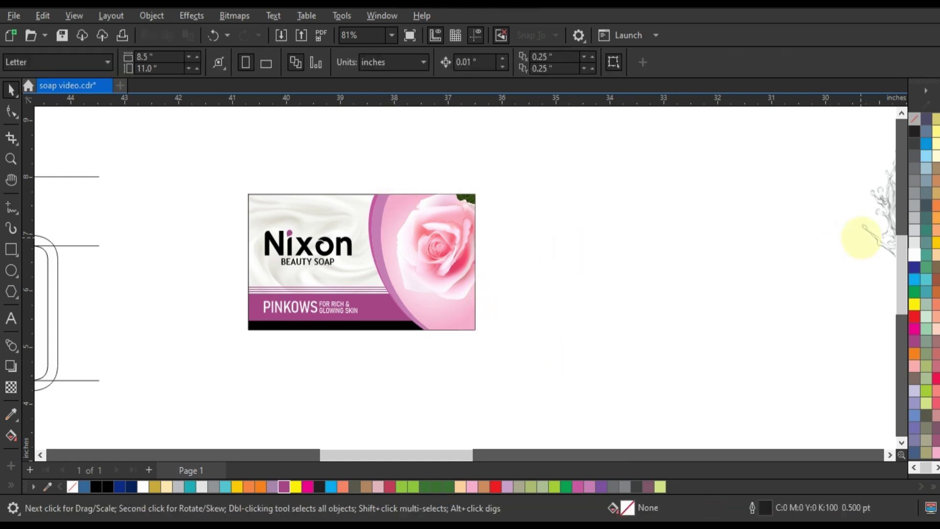
{"action": "left_click_drag", "start_coordinate": [860, 237], "coordinate": [496, 281]}
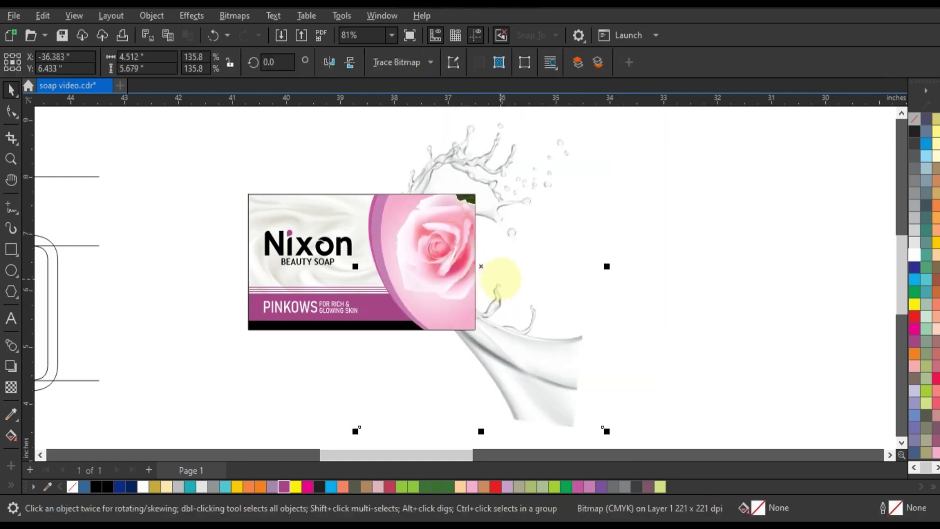
Bring the milk splash in front of the box, zoom in on it, and nudge it up.
{"action": "key", "text": "shift+Page_Up"}
{"action": "scroll", "coordinate": [584, 298], "scroll_direction": "up", "scroll_amount": 2}
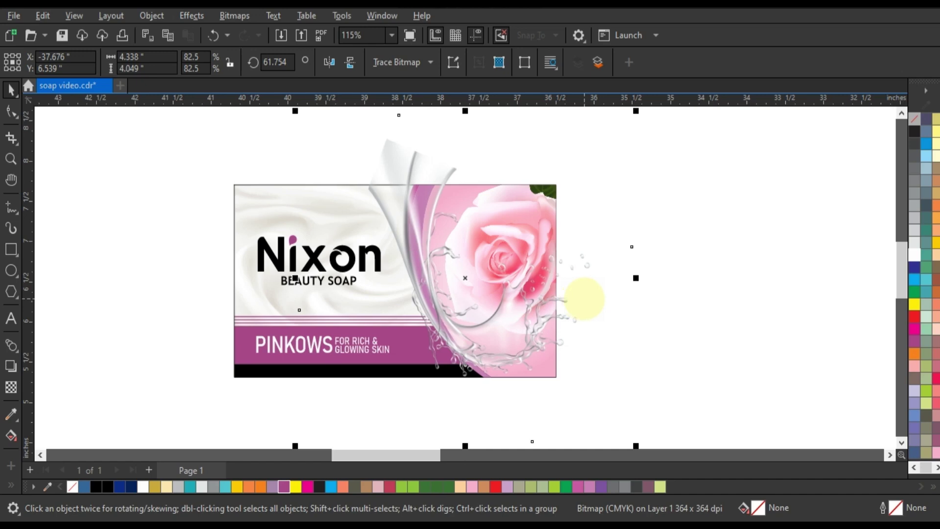
{"action": "left_click", "coordinate": [11, 159]}
{"action": "left_click_drag", "start_coordinate": [355, 130], "coordinate": [622, 394]}
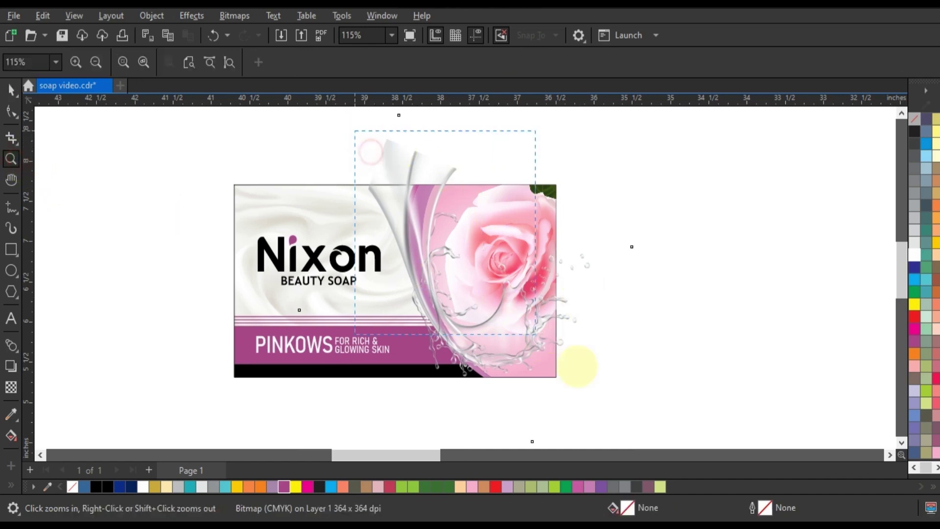
{"action": "scroll", "coordinate": [555, 213], "scroll_direction": "up", "scroll_amount": 2}
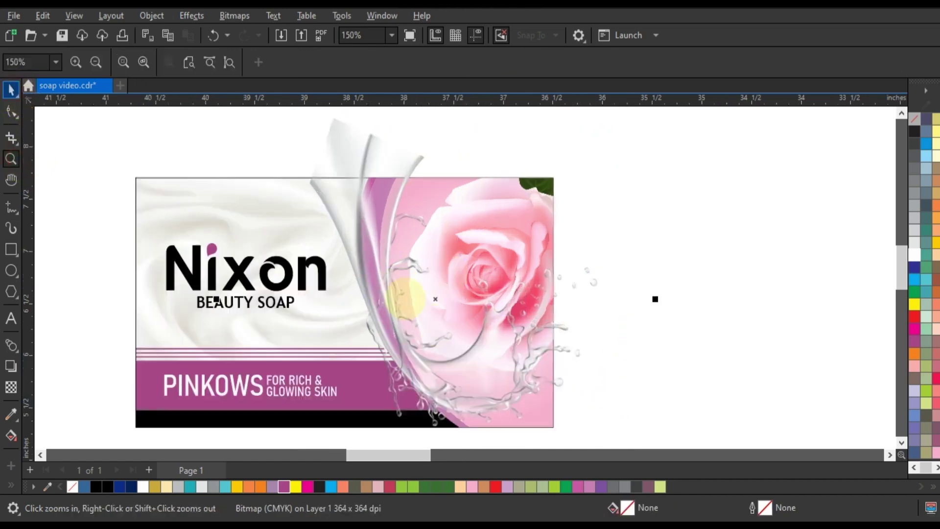
{"action": "key", "text": "space"}
{"action": "left_click_drag", "start_coordinate": [379, 276], "coordinate": [404, 275]}
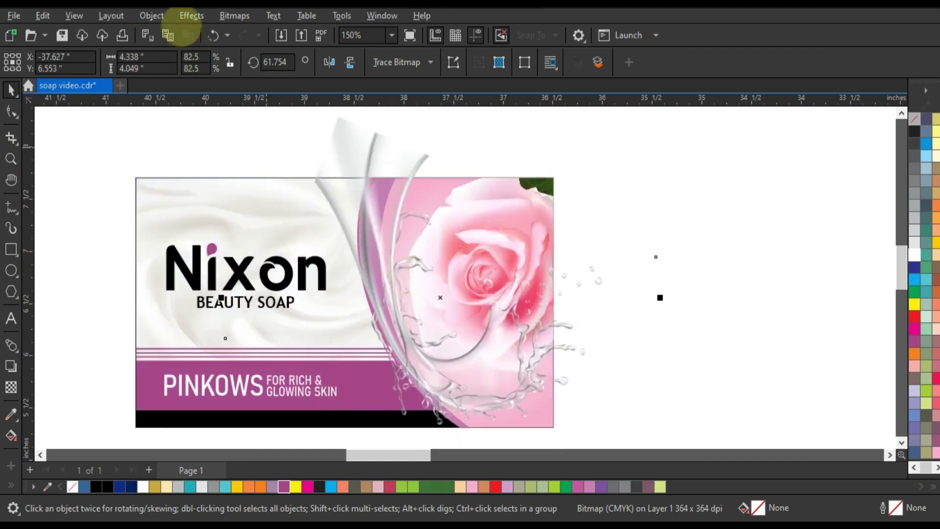
Tint the splash pink with Replace Colors, adding saturation and shifting the hue to pink.
{"action": "left_click", "coordinate": [187, 17]}
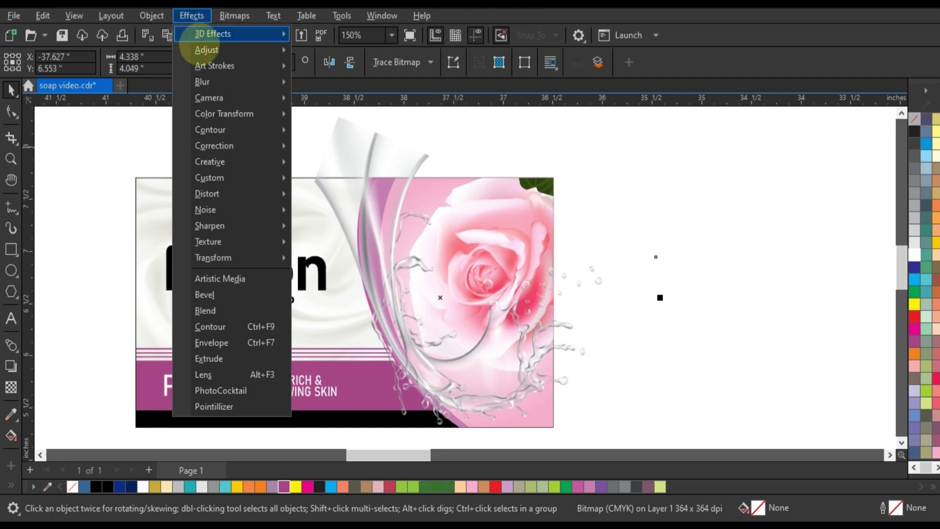
{"action": "mouse_move", "coordinate": [207, 50]}
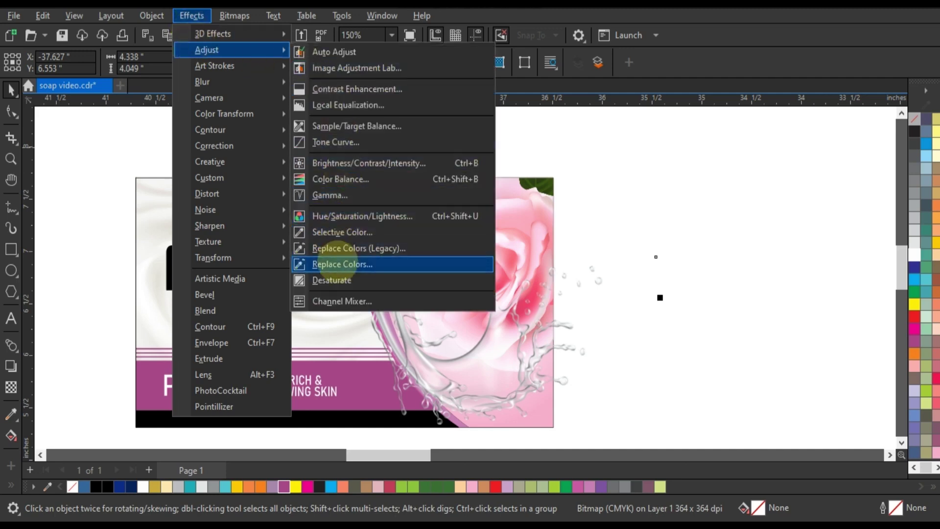
{"action": "left_click", "coordinate": [338, 264]}
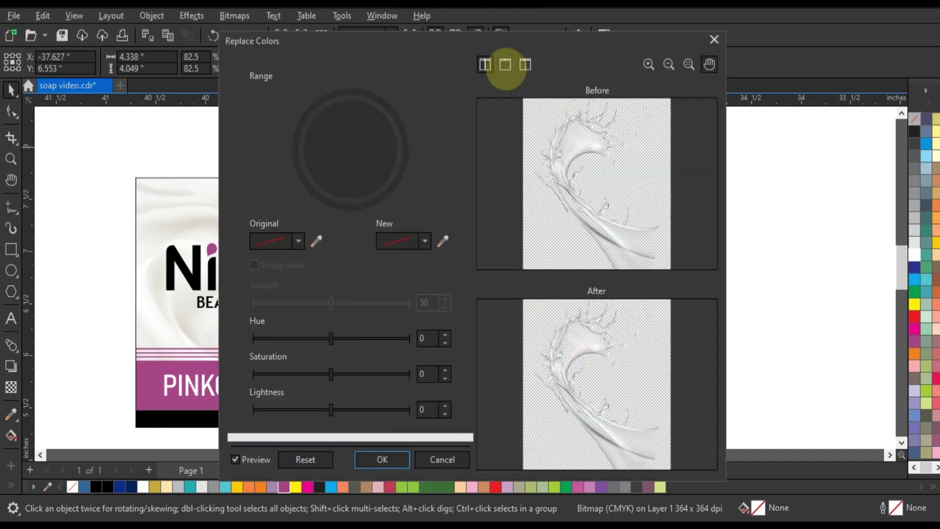
{"action": "left_click", "coordinate": [505, 64]}
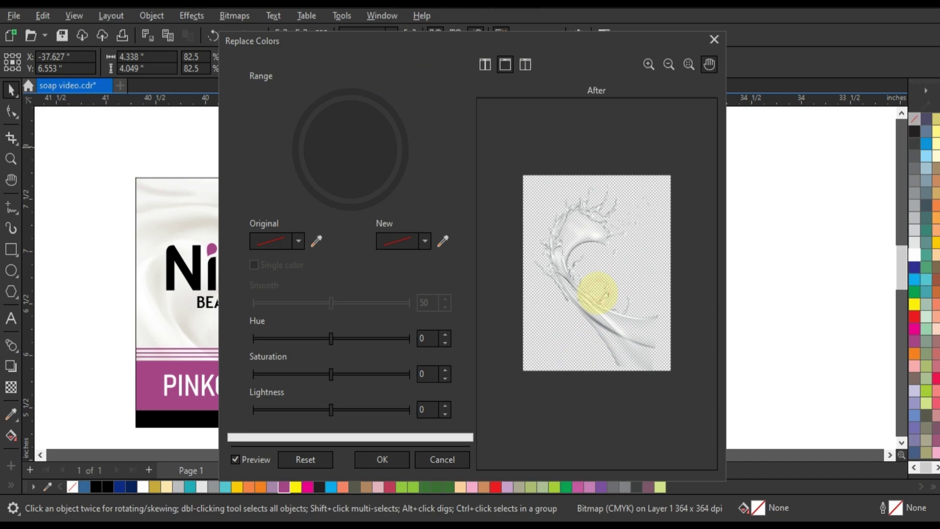
{"action": "left_click", "coordinate": [649, 64]}
{"action": "left_click", "coordinate": [597, 283]}
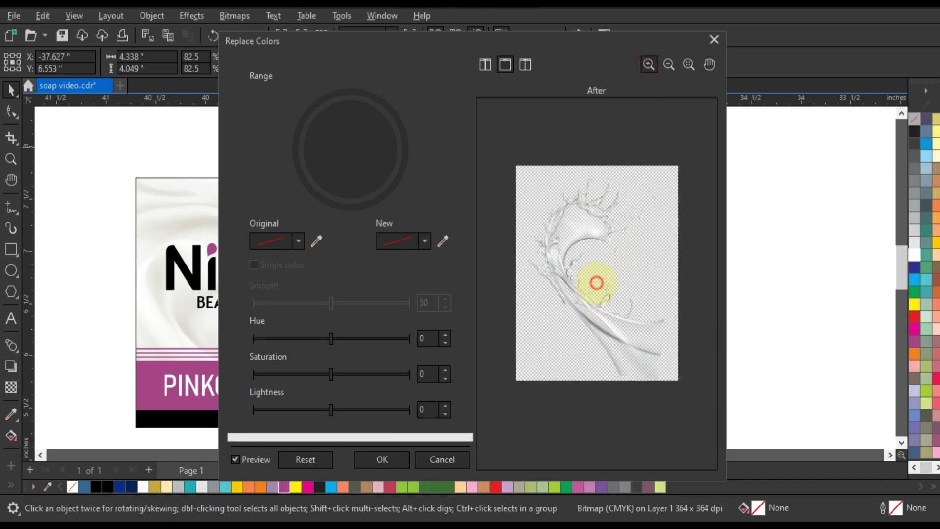
{"action": "left_click", "coordinate": [598, 282]}
{"action": "left_click", "coordinate": [599, 289]}
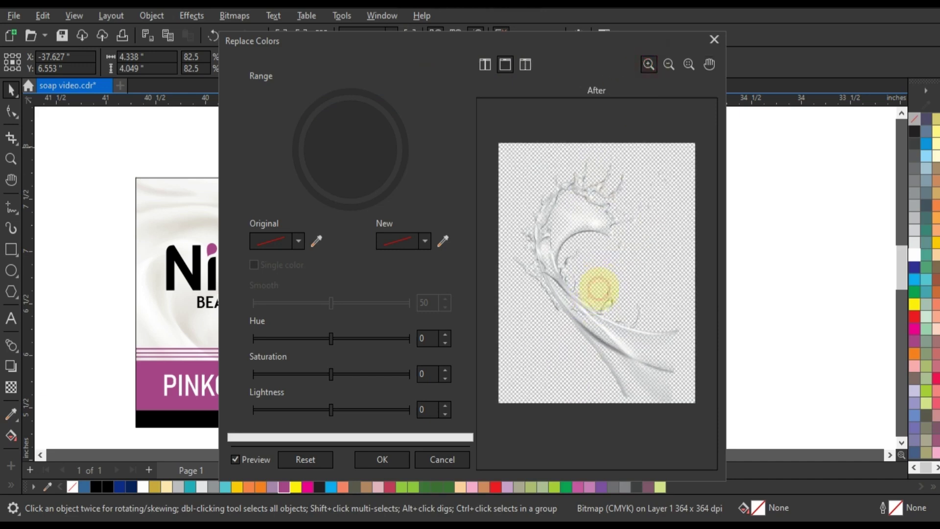
{"action": "left_click", "coordinate": [606, 289]}
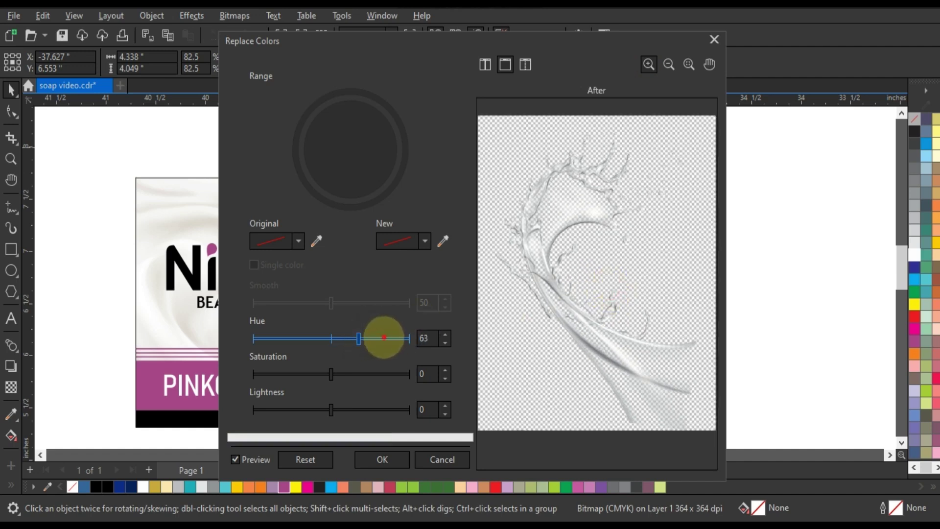
{"action": "left_click", "coordinate": [368, 373]}
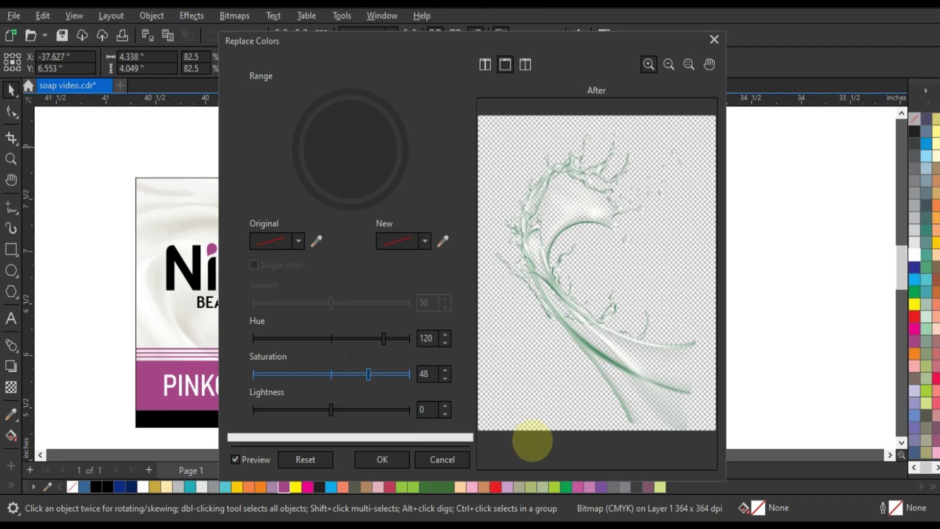
{"action": "mouse_move", "coordinate": [331, 409]}
{"action": "left_mouse_down"}
{"action": "mouse_move", "coordinate": [370, 411]}
{"action": "mouse_move", "coordinate": [336, 410]}
{"action": "left_mouse_up"}
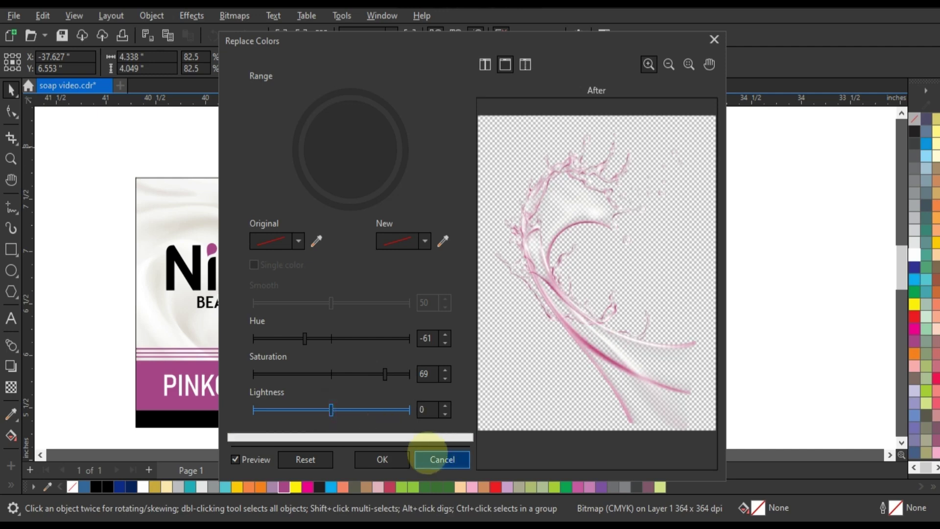
{"action": "left_click", "coordinate": [382, 459]}
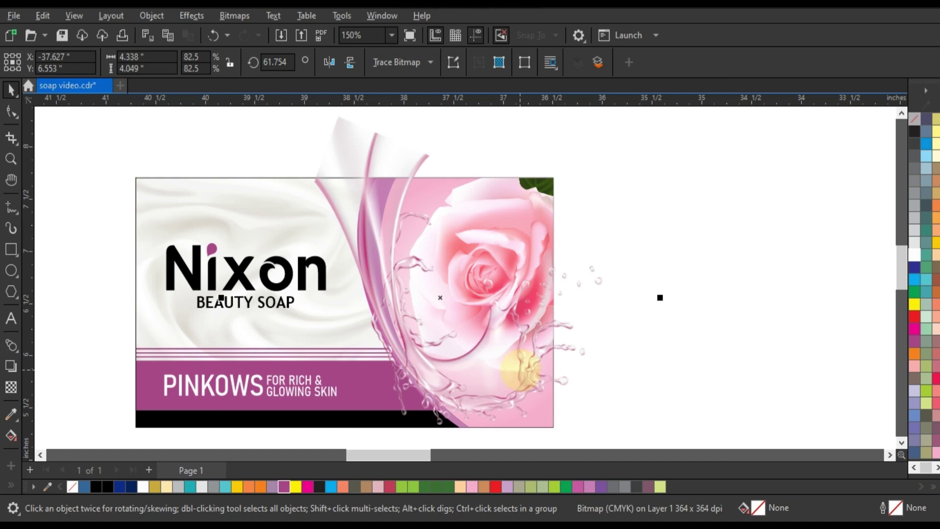
Mirror the splash and tilt it to a near-upright angle over the rose.
{"action": "left_click", "coordinate": [350, 62]}
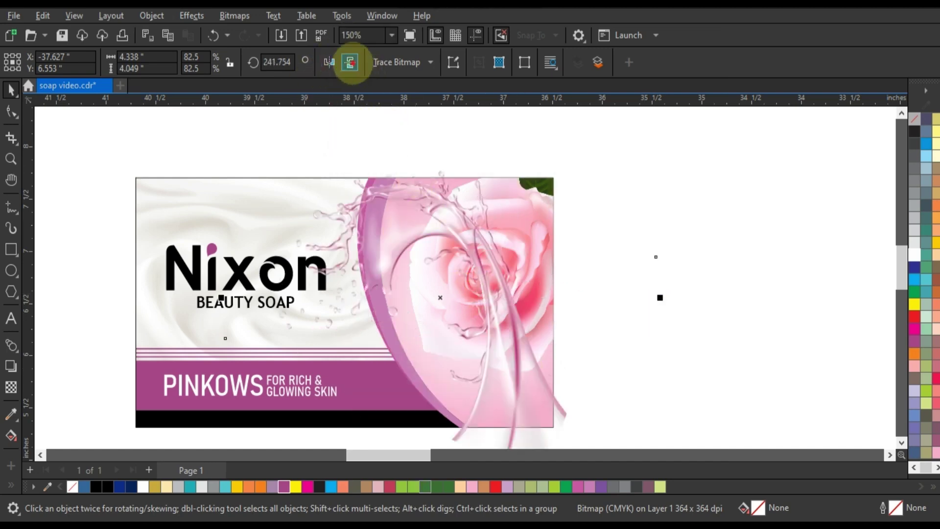
{"action": "left_click", "coordinate": [349, 63]}
{"action": "left_click", "coordinate": [563, 130]}
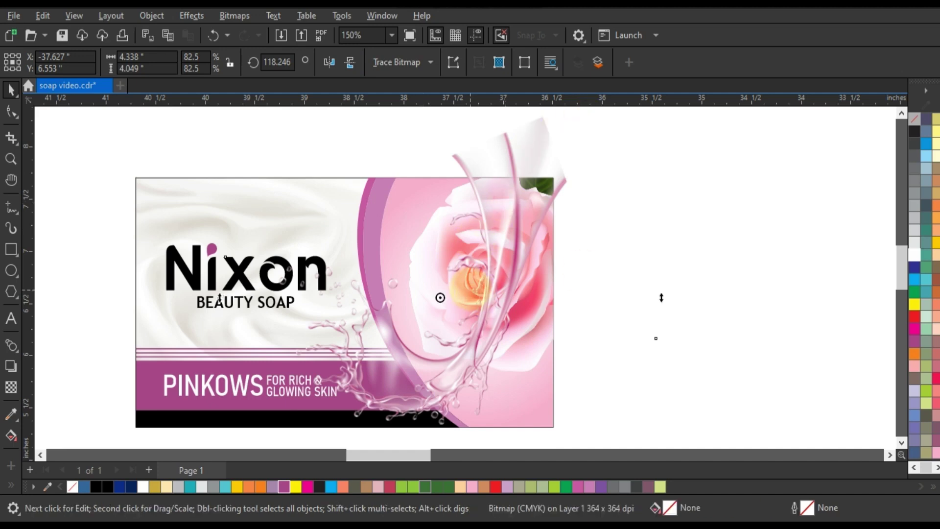
{"action": "key", "text": "F3"}
{"action": "left_click_drag", "start_coordinate": [563, 183], "coordinate": [502, 362]}
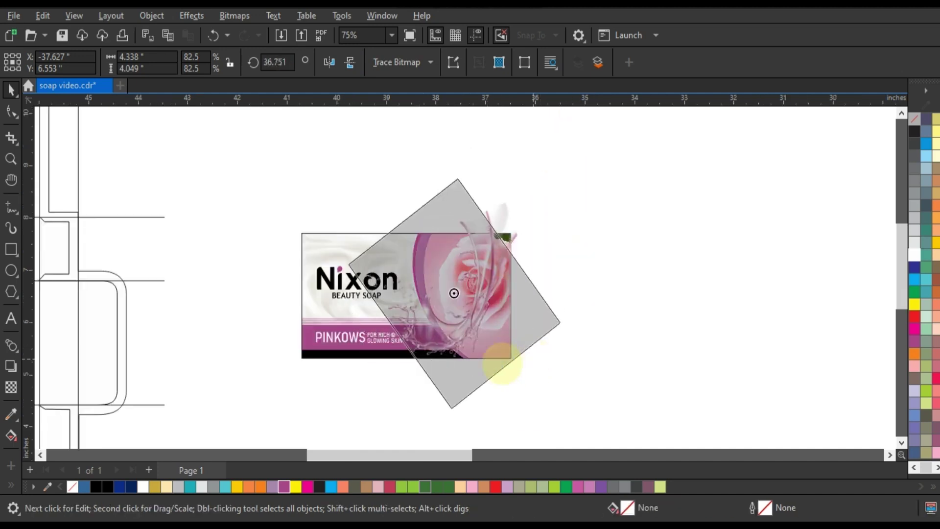
{"action": "left_click_drag", "start_coordinate": [566, 172], "coordinate": [479, 343]}
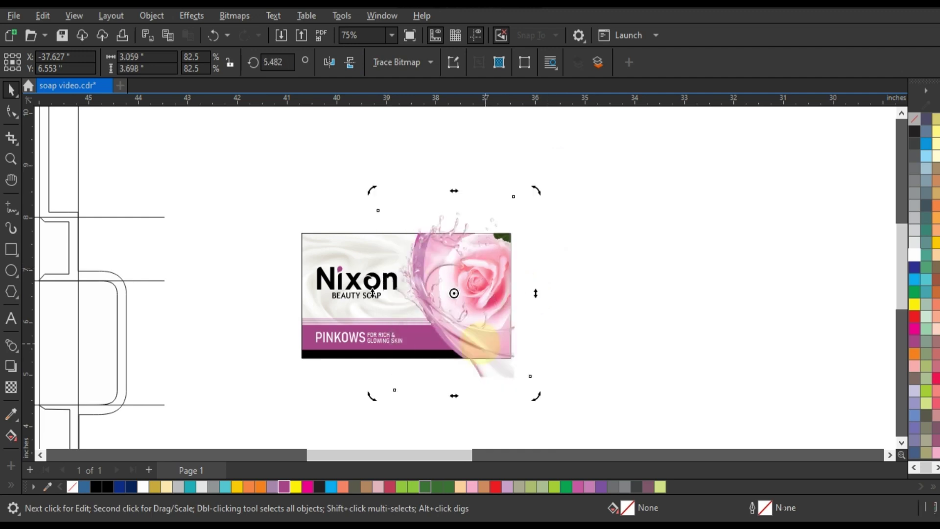
{"action": "left_click_drag", "start_coordinate": [537, 190], "coordinate": [543, 222]}
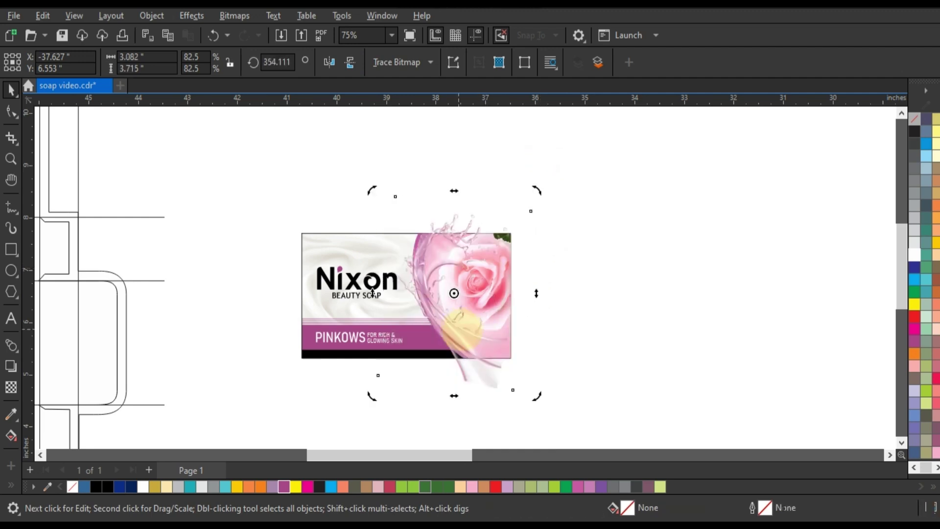
{"action": "left_click", "coordinate": [460, 328]}
{"action": "left_click", "coordinate": [543, 202]}
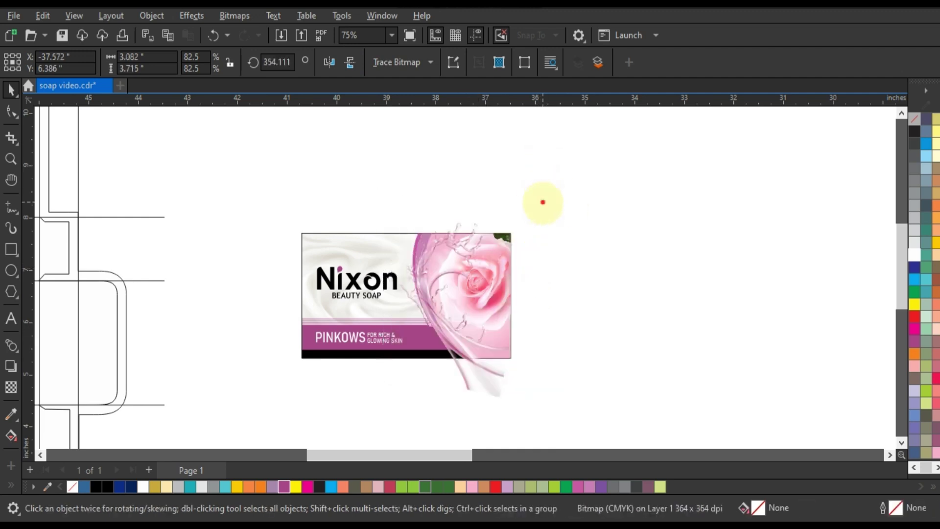
Enlarge the splash slightly and position it over the rose.
{"action": "key", "text": "shift+F2"}
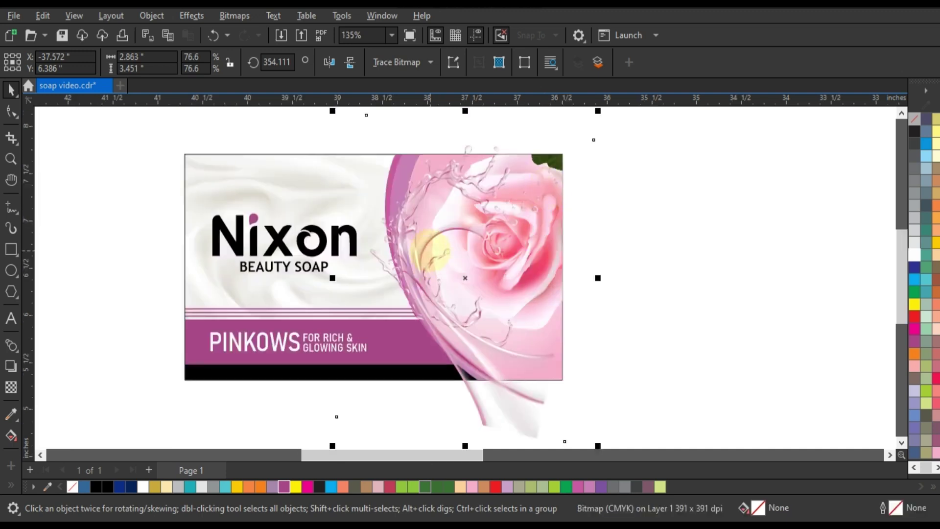
{"action": "key", "text": "F3"}
{"action": "left_click_drag", "start_coordinate": [521, 357], "coordinate": [533, 377]}
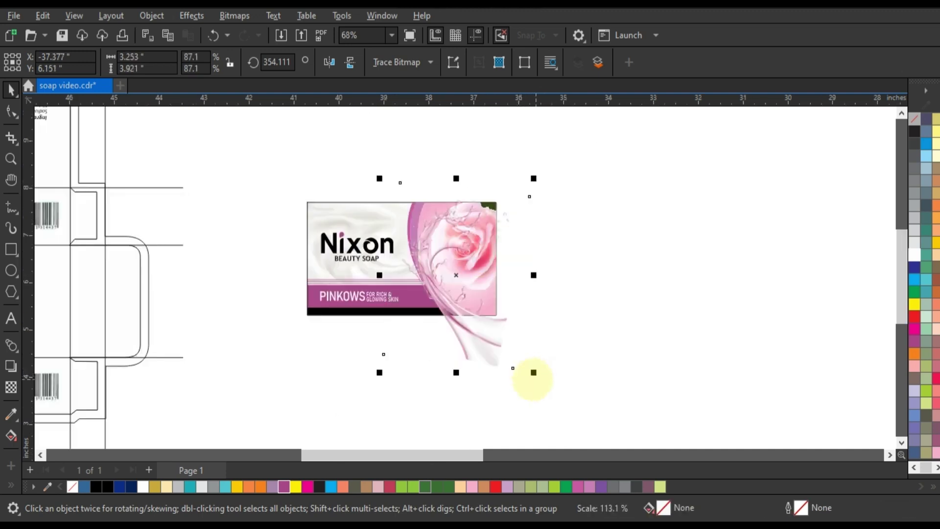
{"action": "mouse_move", "coordinate": [475, 340]}
{"action": "left_mouse_down"}
{"action": "mouse_move", "coordinate": [474, 325]}
{"action": "mouse_move", "coordinate": [477, 338]}
{"action": "left_mouse_up"}
{"action": "scroll", "coordinate": [443, 308], "scroll_direction": "up", "scroll_amount": 2}
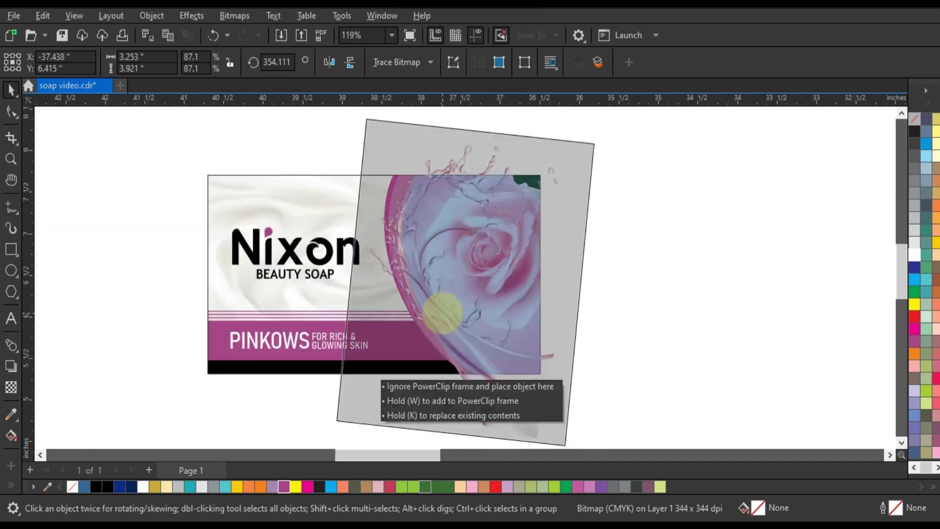
{"action": "left_click_drag", "start_coordinate": [442, 309], "coordinate": [432, 314]}
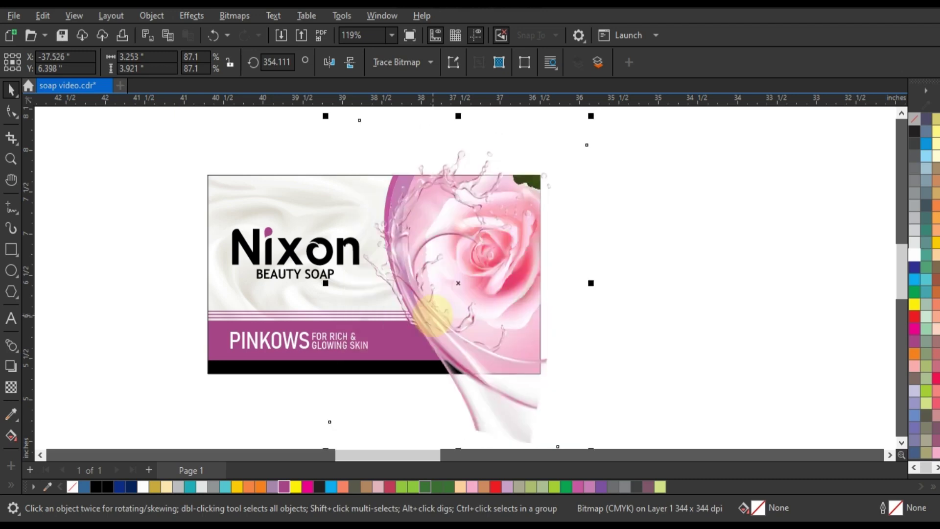
{"action": "right_click", "coordinate": [434, 314]}
{"action": "key", "text": "Escape"}
{"action": "key", "text": "ctrl+z"}
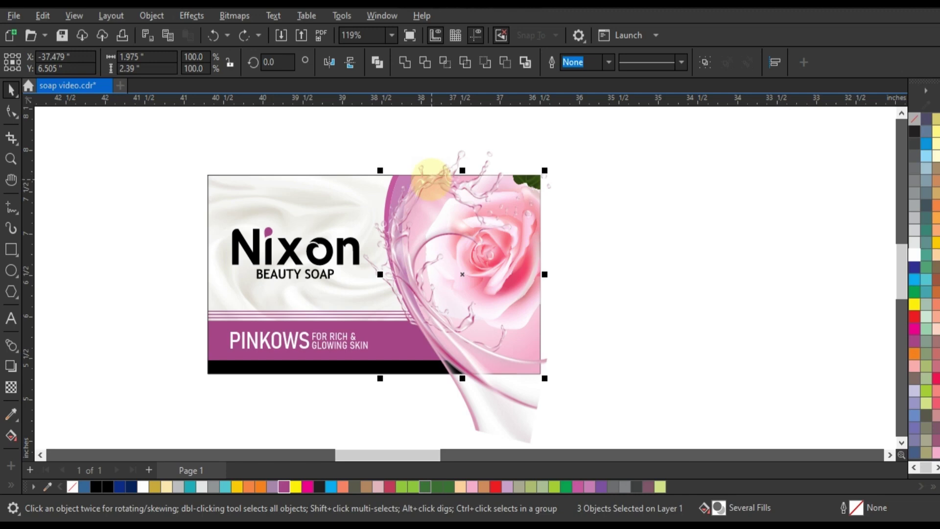
PowerClip the splash inside the label background rectangle.
{"action": "left_click", "coordinate": [431, 178], "text": "shift"}
{"action": "right_click", "coordinate": [430, 179]}
{"action": "left_click", "coordinate": [490, 304]}
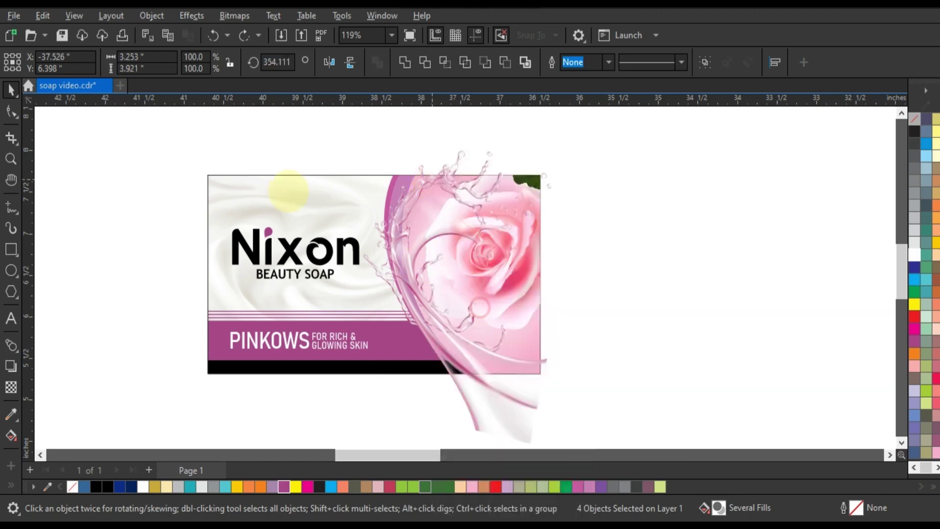
{"action": "left_click", "coordinate": [284, 186]}
{"action": "left_click", "coordinate": [174, 201]}
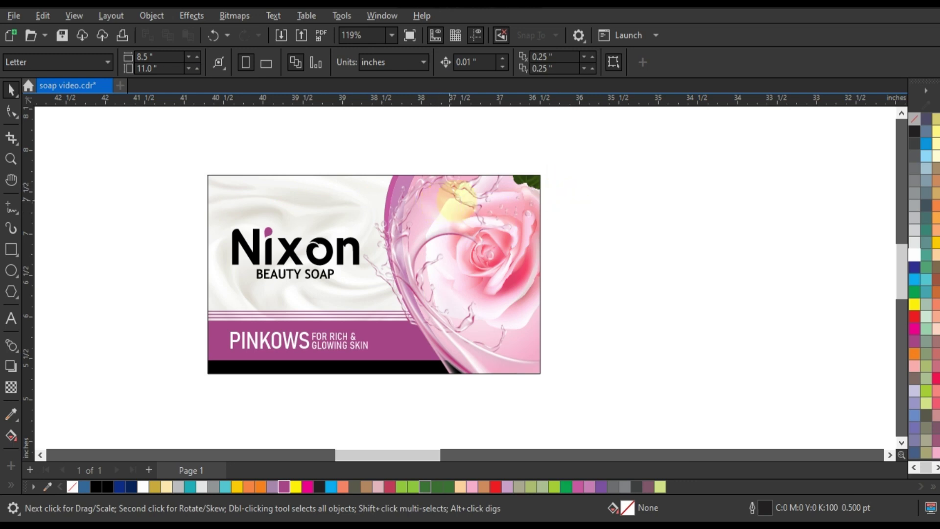
Group the Nixon label artwork and drop a copy onto the dieline's front panel.
{"action": "scroll", "coordinate": [553, 201], "scroll_direction": "down", "scroll_amount": 2}
{"action": "left_click_drag", "start_coordinate": [539, 178], "coordinate": [333, 297]}
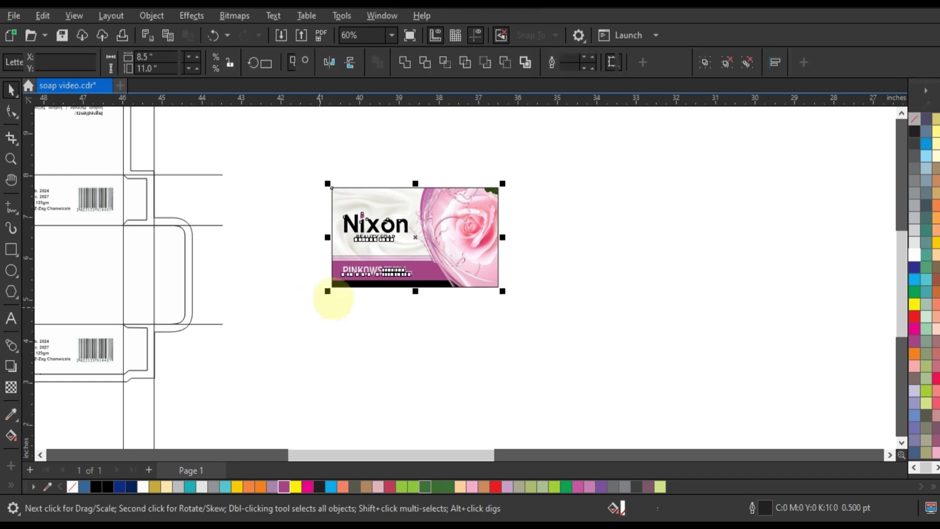
{"action": "key", "text": "F3"}
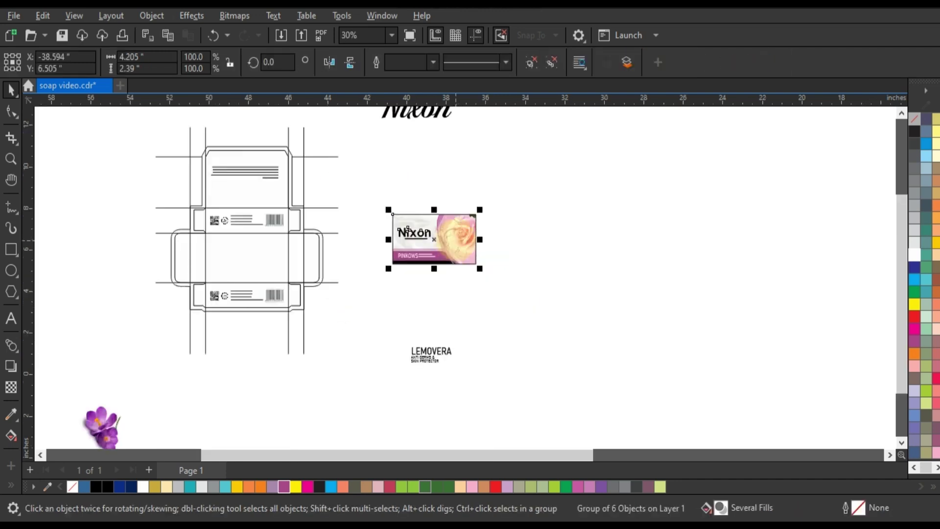
{"action": "left_click_drag", "start_coordinate": [455, 239], "coordinate": [272, 258]}
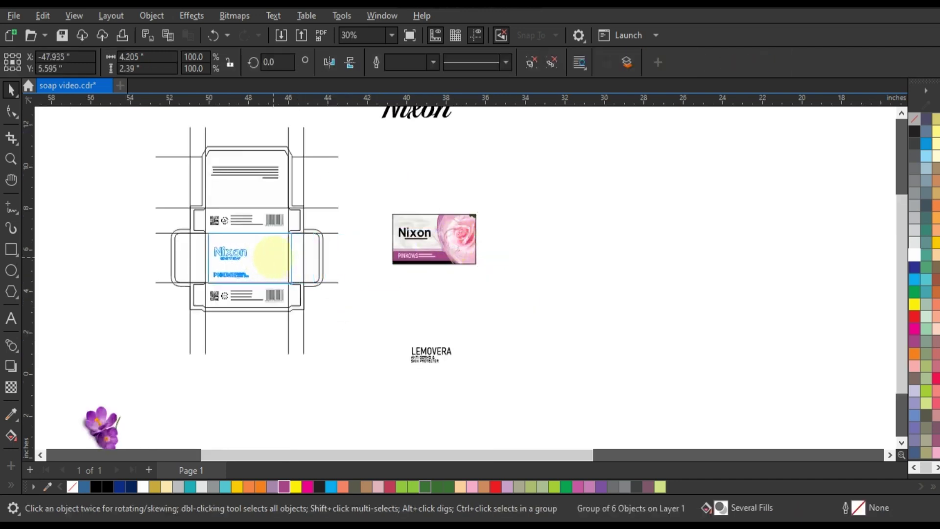
{"action": "left_click_drag", "start_coordinate": [292, 258], "coordinate": [292, 258]}
Centre the label copy on the box dieline.
{"action": "key", "text": "shift+F2"}
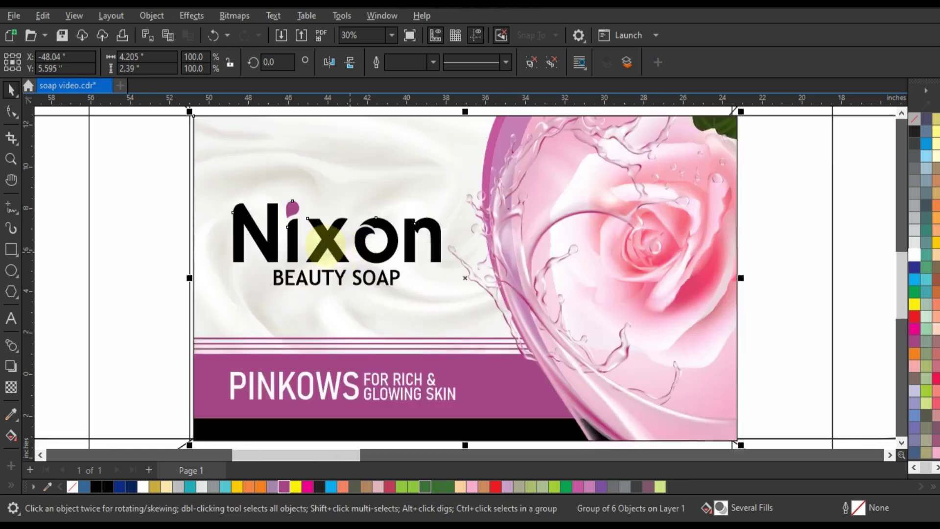
{"action": "key", "text": "F3"}
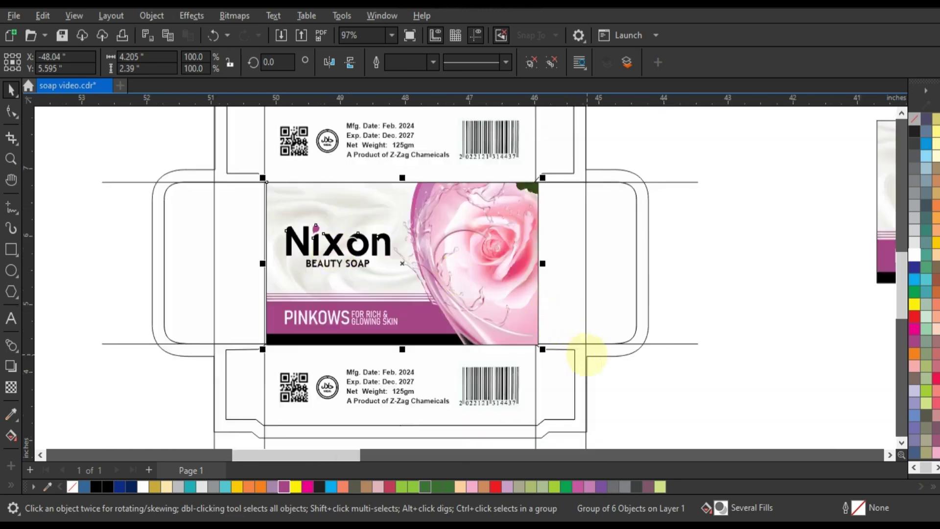
{"action": "left_click", "coordinate": [590, 354], "text": "shift"}
{"action": "key", "text": "c"}
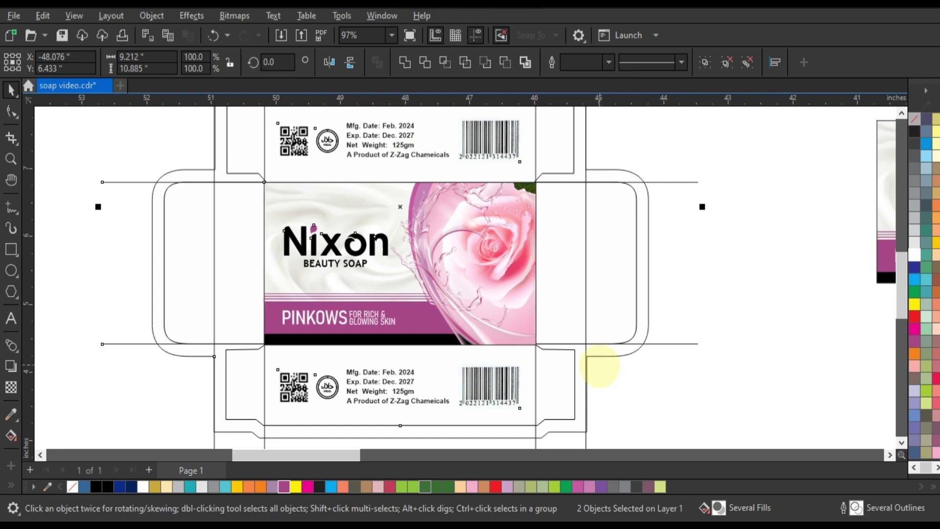
{"action": "left_click", "coordinate": [599, 364]}
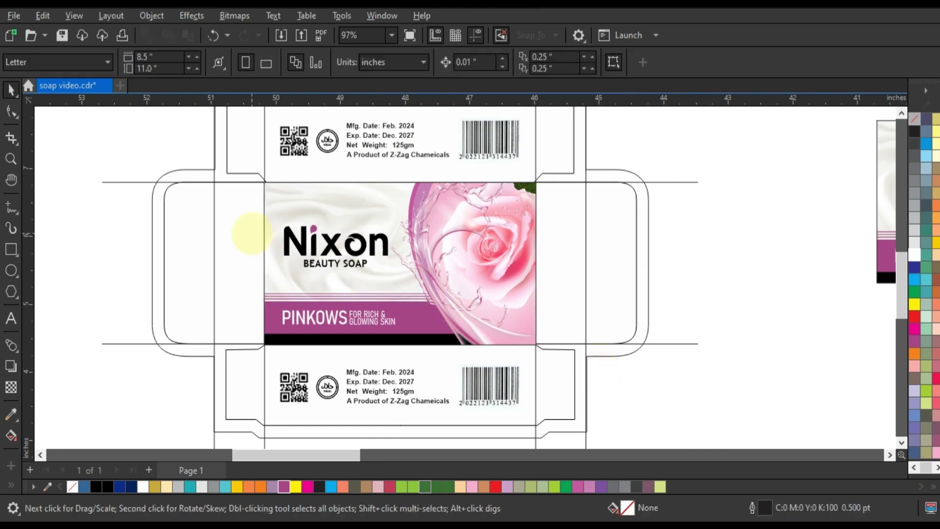
Move the Nixon image and LEMOVERA text to the right.
{"action": "scroll", "coordinate": [247, 235], "scroll_direction": "down", "scroll_amount": 2}
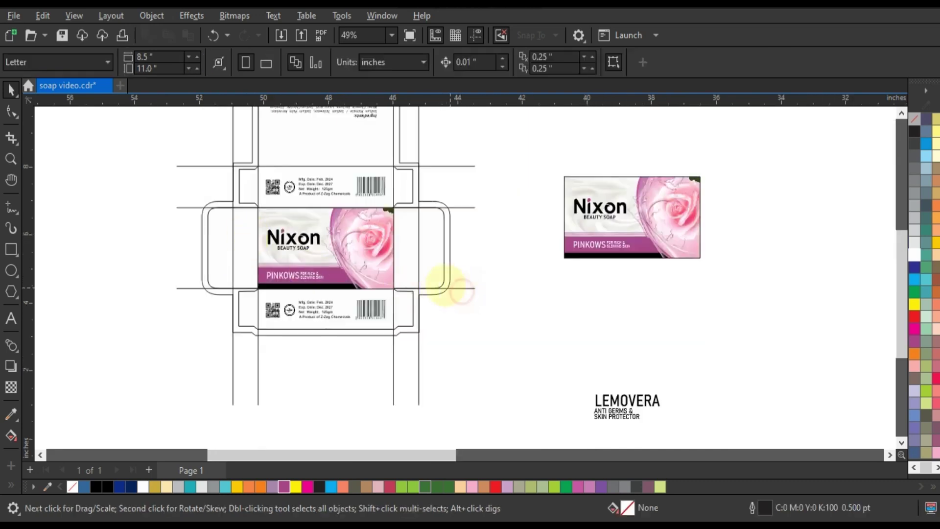
{"action": "scroll", "coordinate": [449, 288], "scroll_direction": "down", "scroll_amount": 2}
{"action": "left_click_drag", "start_coordinate": [475, 211], "coordinate": [590, 365]}
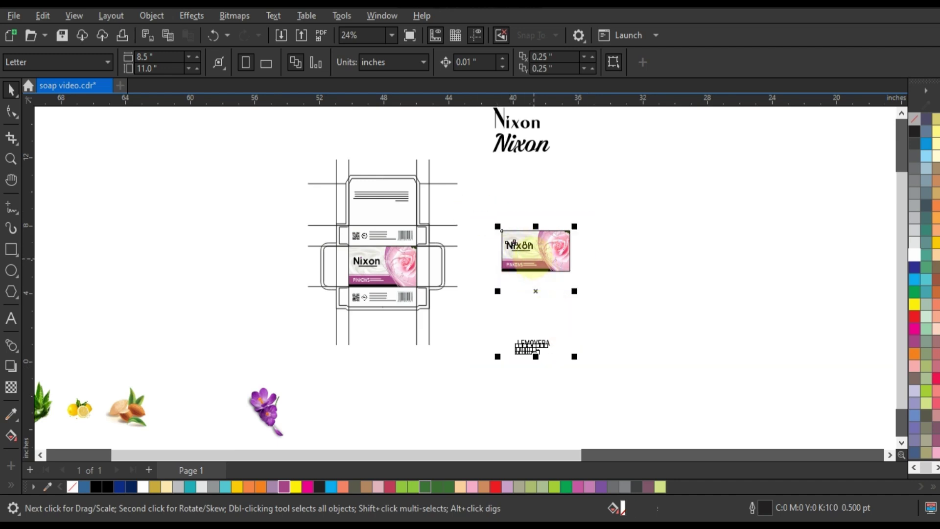
{"action": "left_click_drag", "start_coordinate": [527, 262], "coordinate": [657, 270]}
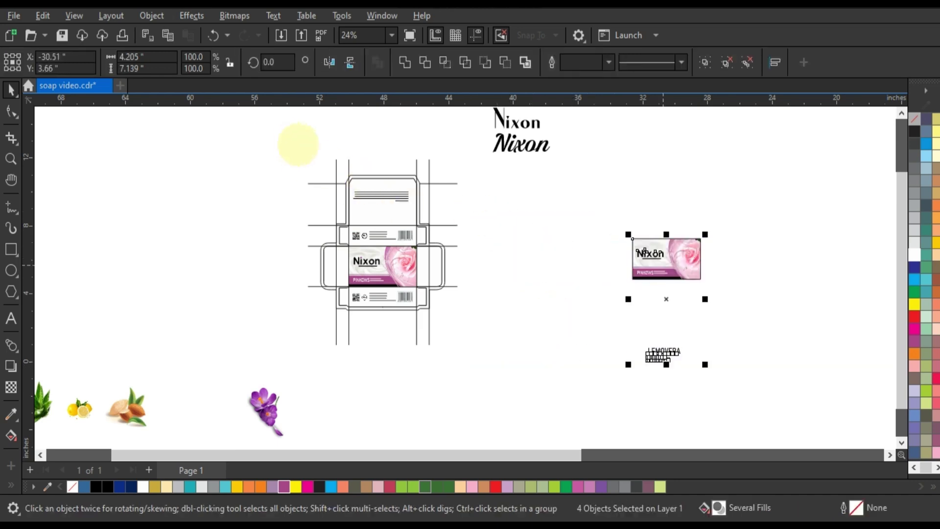
Duplicate the whole box dieline to the left of the original.
{"action": "left_click_drag", "start_coordinate": [304, 148], "coordinate": [469, 355]}
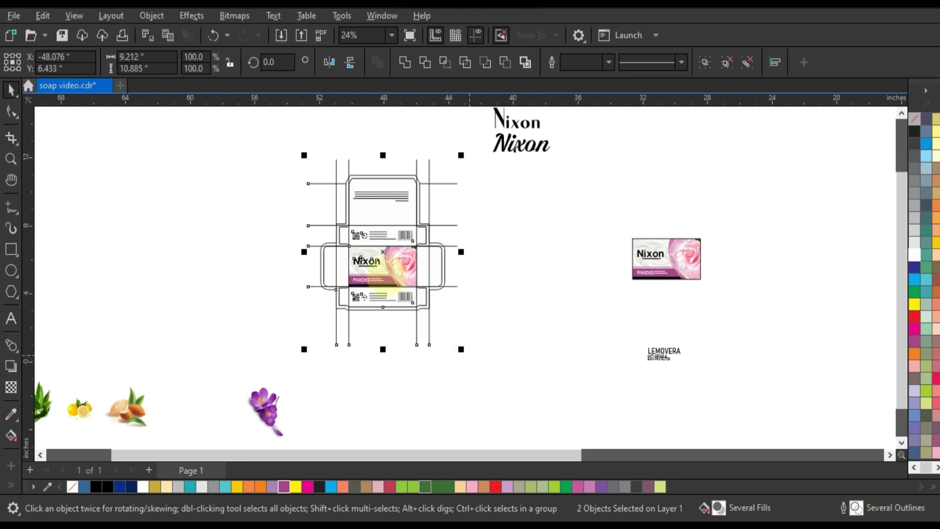
{"action": "left_click_drag", "start_coordinate": [390, 274], "coordinate": [234, 274]}
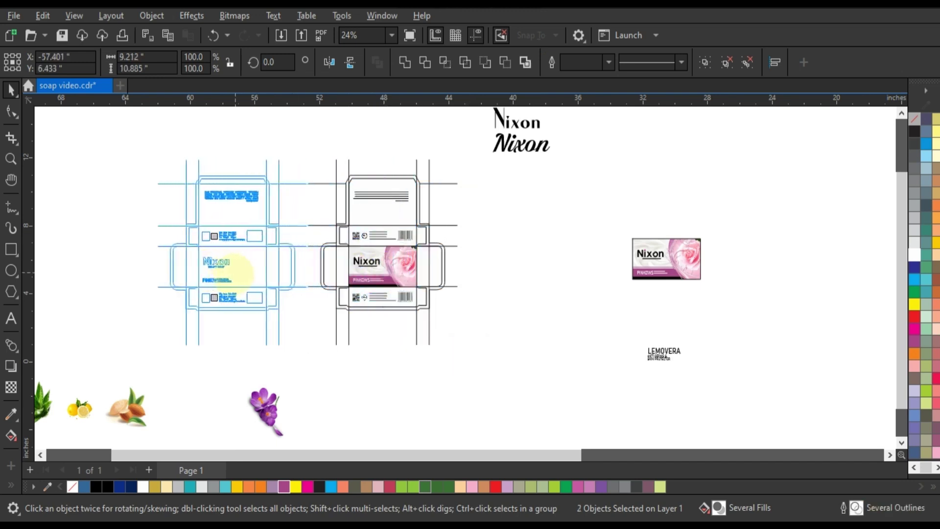
{"action": "right_click", "coordinate": [231, 274]}
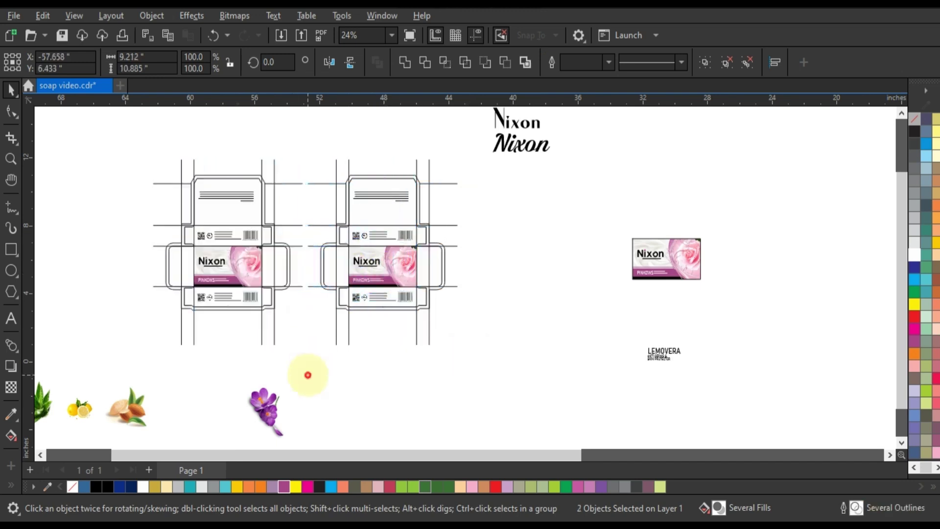
Place the almond image beside the soap artwork and zoom in on both.
{"action": "left_click", "coordinate": [308, 374]}
{"action": "mouse_move", "coordinate": [130, 406]}
{"action": "left_mouse_down"}
{"action": "mouse_move", "coordinate": [752, 268]}
{"action": "mouse_move", "coordinate": [723, 250]}
{"action": "left_mouse_up"}
{"action": "left_click_drag", "start_coordinate": [766, 223], "coordinate": [593, 299]}
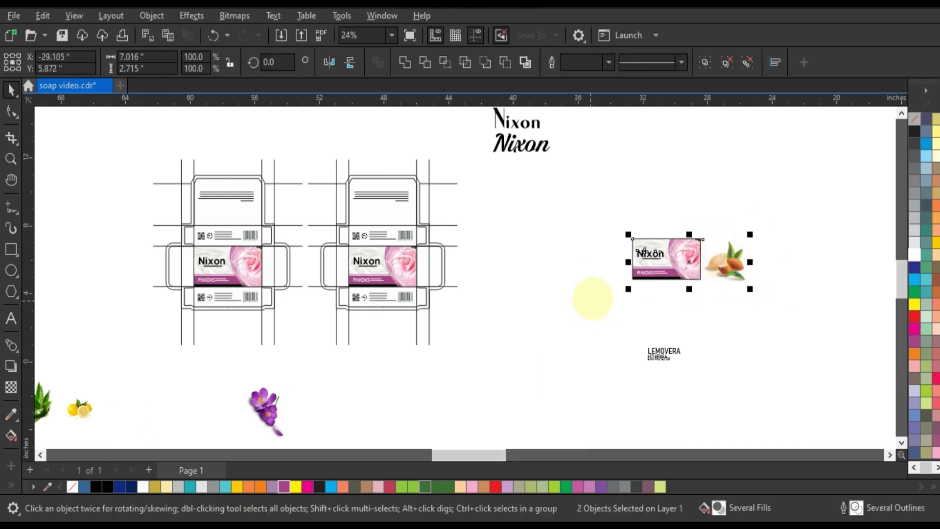
{"action": "key", "text": "shift+F2"}
Ungroup the Nixon soap front label and open its rose-and-splash PowerClip contents for editing.
{"action": "right_click", "coordinate": [454, 204]}
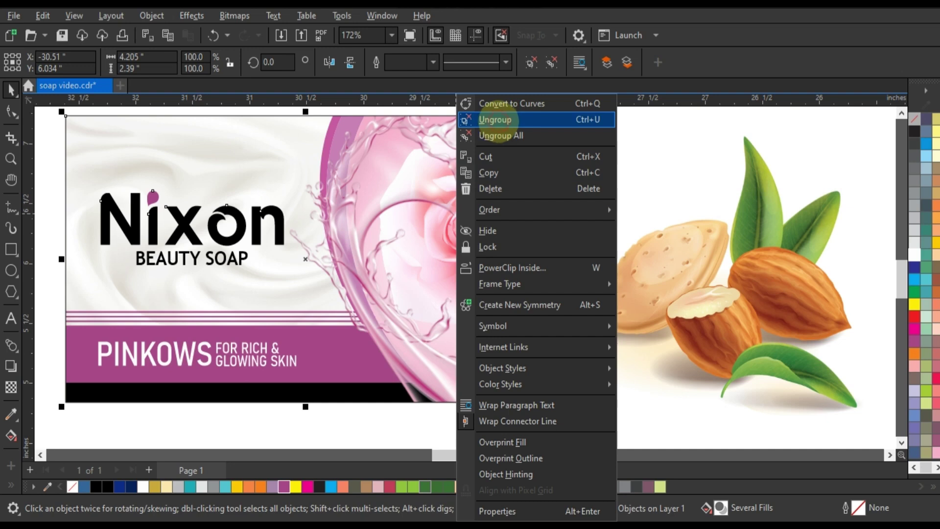
{"action": "left_click", "coordinate": [495, 119]}
{"action": "left_click", "coordinate": [516, 142]}
{"action": "right_click", "coordinate": [520, 142]}
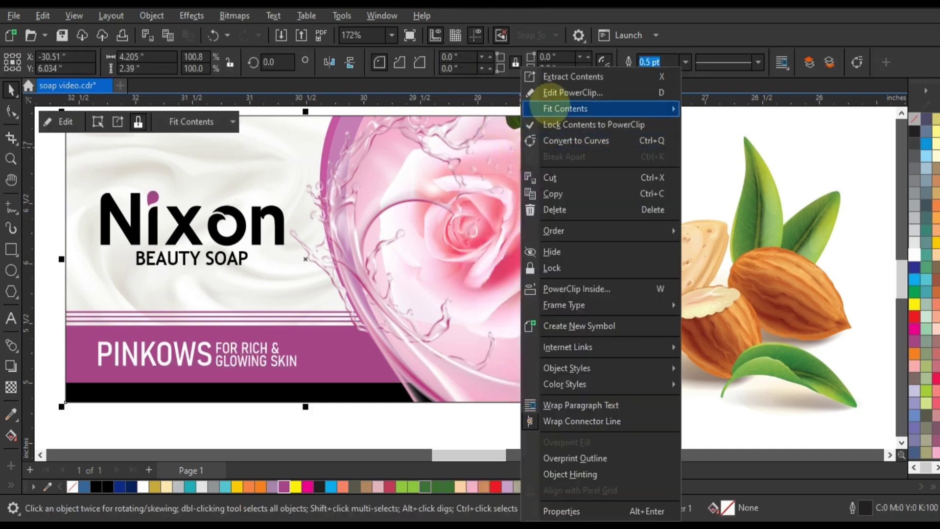
{"action": "left_click", "coordinate": [572, 92]}
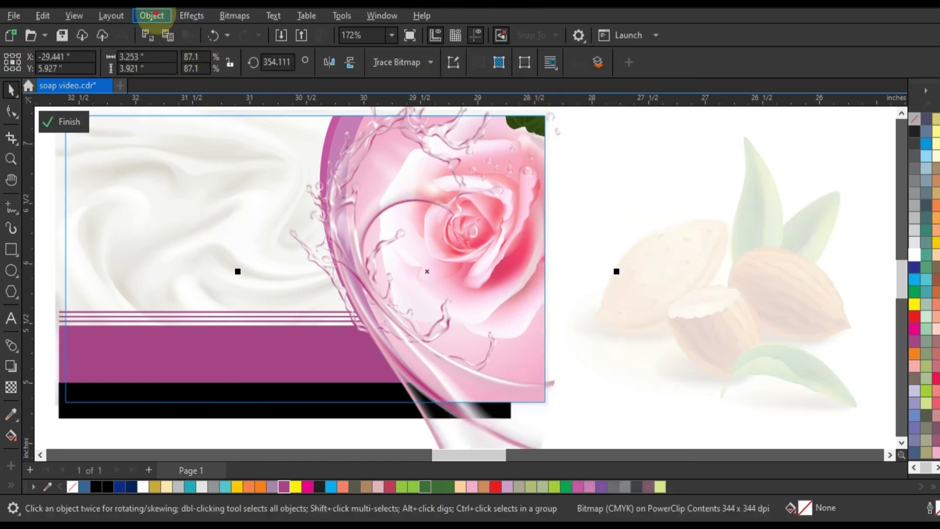
{"action": "left_click", "coordinate": [152, 16]}
Replace the splash colour with Hue 36, Saturation 67, Lightness -8 for a golden tan.
{"action": "left_click", "coordinate": [152, 15]}
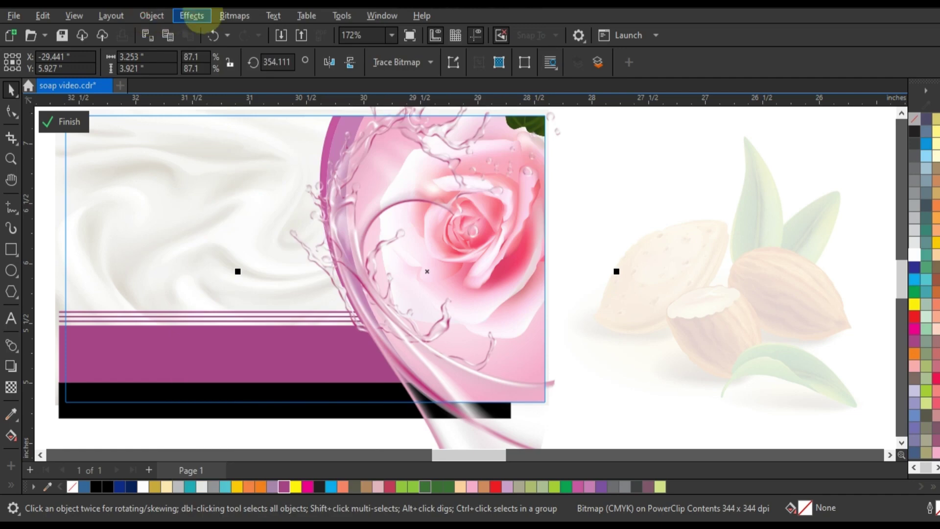
{"action": "left_click", "coordinate": [191, 15]}
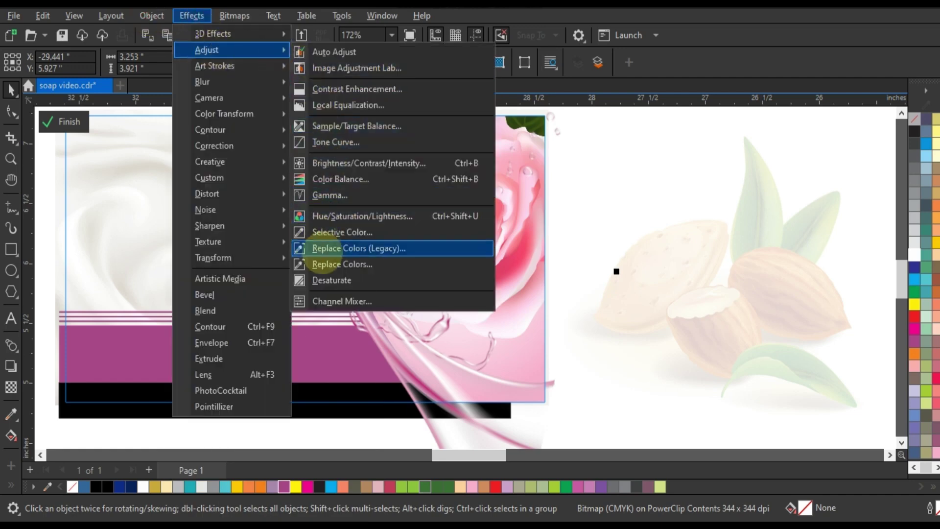
{"action": "left_click", "coordinate": [448, 313]}
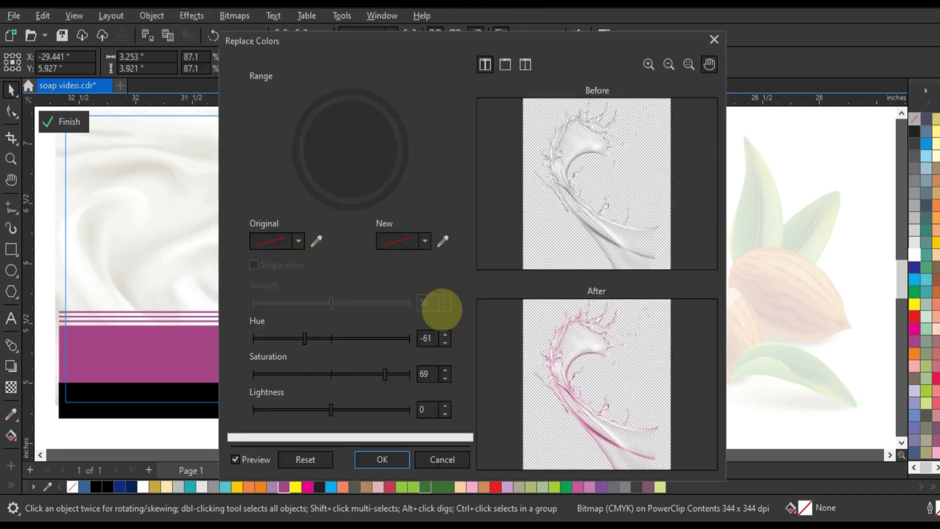
{"action": "left_click", "coordinate": [332, 409]}
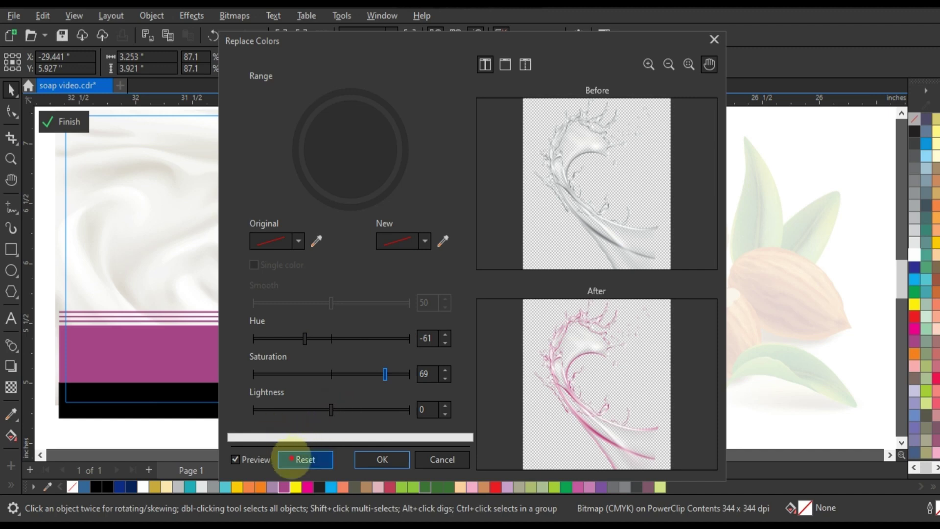
{"action": "left_click", "coordinate": [306, 459]}
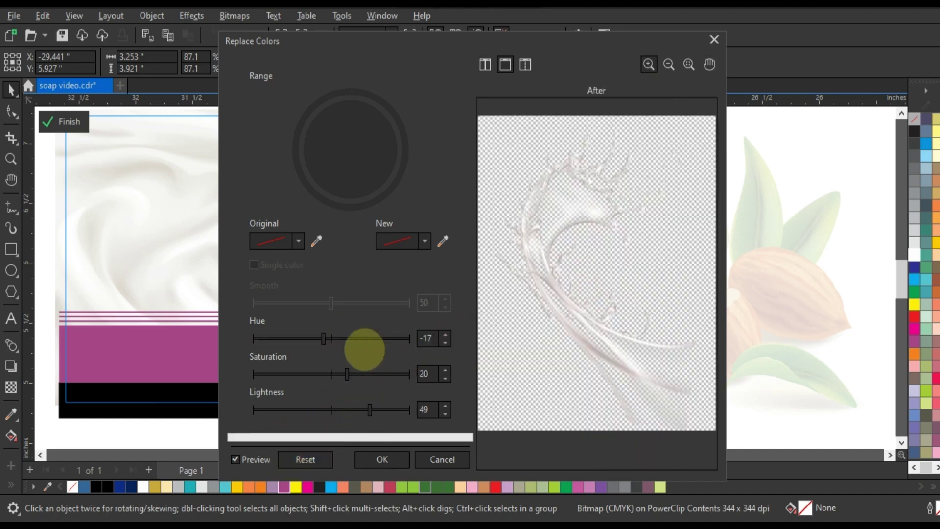
{"action": "left_click_drag", "start_coordinate": [360, 374], "coordinate": [374, 374]}
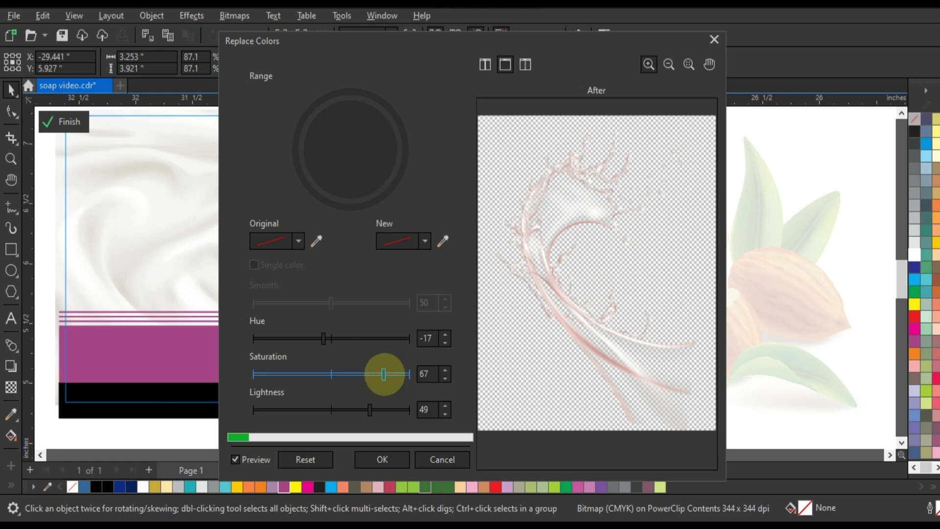
{"action": "left_click_drag", "start_coordinate": [313, 336], "coordinate": [347, 338]}
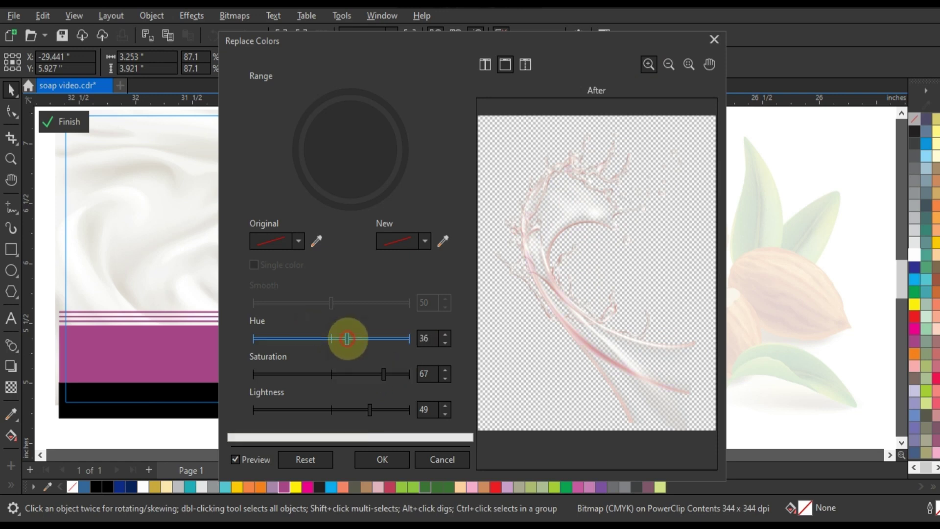
{"action": "mouse_move", "coordinate": [354, 400]}
{"action": "left_mouse_down"}
{"action": "mouse_move", "coordinate": [355, 409]}
{"action": "mouse_move", "coordinate": [324, 409]}
{"action": "left_mouse_up"}
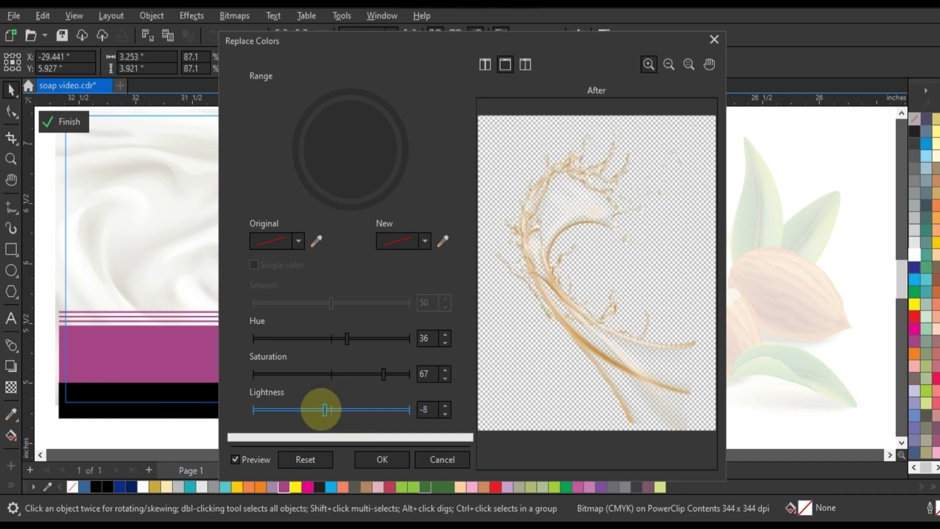
{"action": "left_click", "coordinate": [381, 459]}
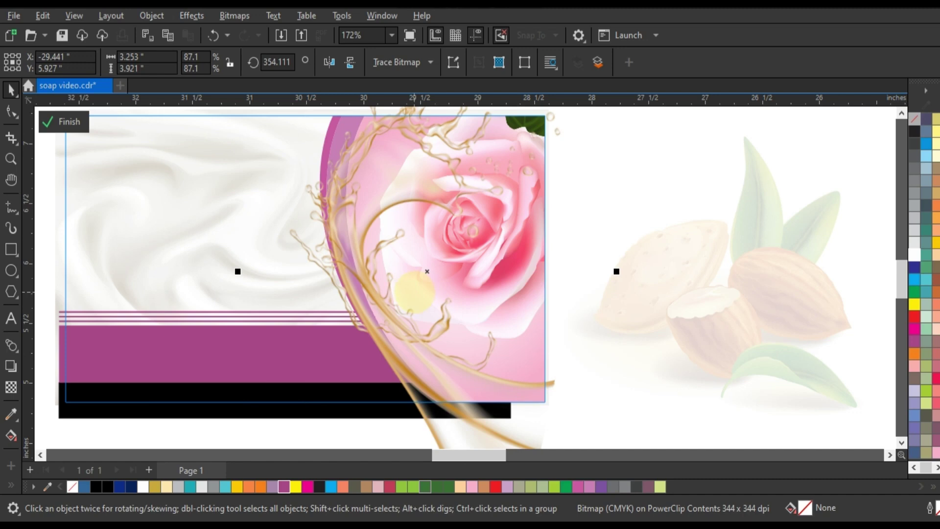
Give the pink circle behind the rose a brown-to-tan gradient fill.
{"action": "key", "text": "Delete"}
{"action": "left_click", "coordinate": [391, 150], "text": "ctrl"}
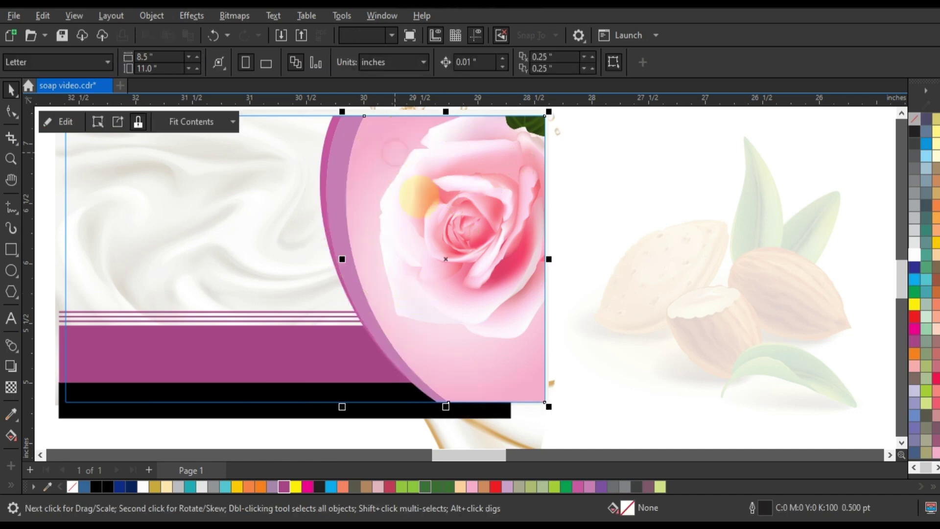
{"action": "left_click", "coordinate": [11, 435]}
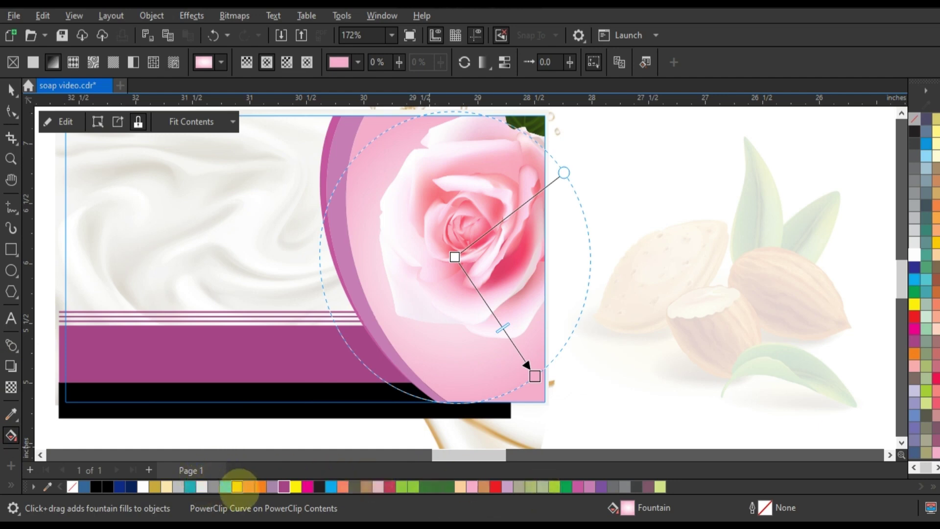
{"action": "mouse_move", "coordinate": [366, 487]}
{"action": "left_mouse_down"}
{"action": "mouse_move", "coordinate": [554, 386]}
{"action": "mouse_move", "coordinate": [531, 375]}
{"action": "left_mouse_up"}
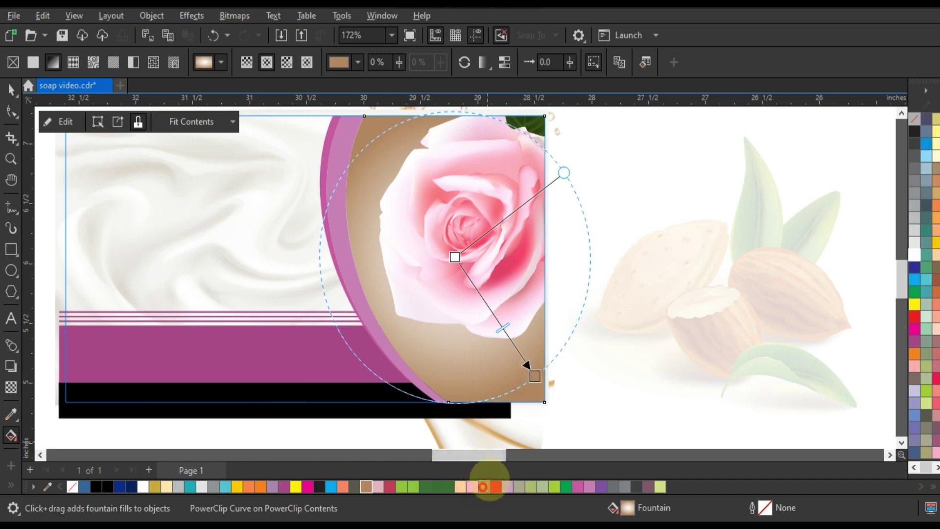
{"action": "left_click_drag", "start_coordinate": [483, 486], "coordinate": [535, 376]}
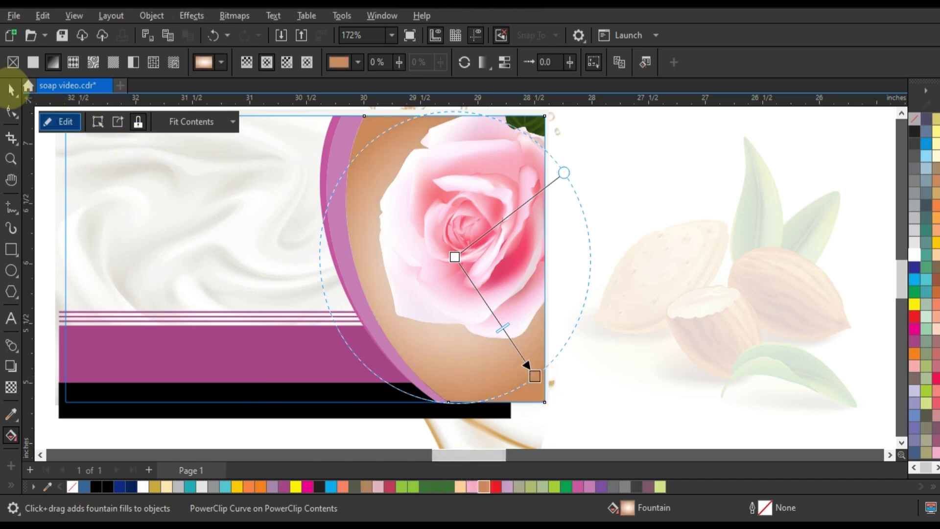
{"action": "left_click", "coordinate": [11, 90]}
Recolour the light-purple arc tan and the outer purple arc orange-brown.
{"action": "double_click", "coordinate": [336, 142]}
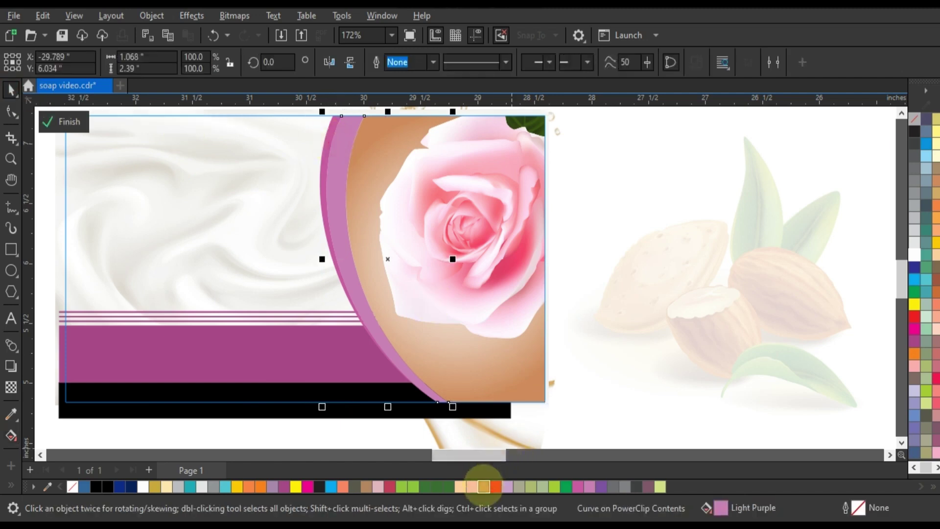
{"action": "left_click", "coordinate": [365, 486]}
{"action": "left_click", "coordinate": [324, 200]}
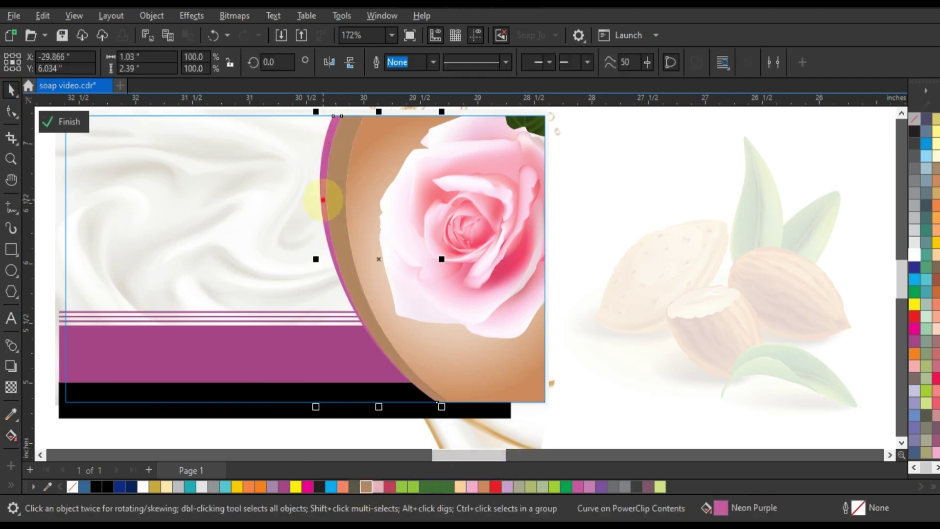
{"action": "left_click", "coordinate": [354, 487]}
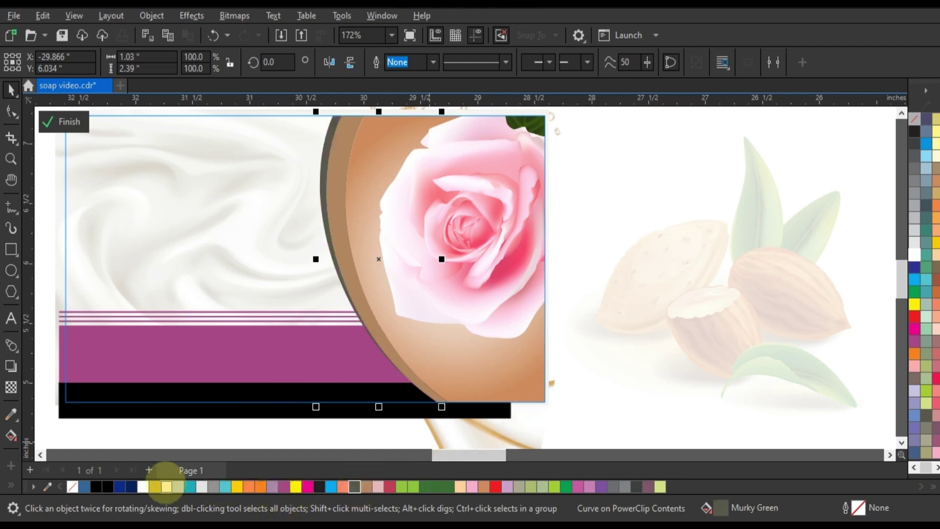
{"action": "left_click", "coordinate": [936, 280]}
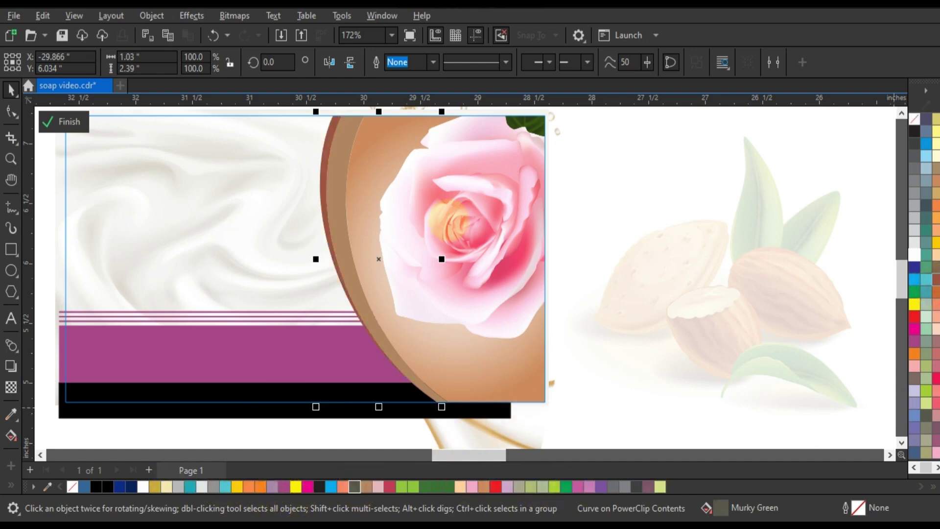
{"action": "left_click", "coordinate": [936, 292]}
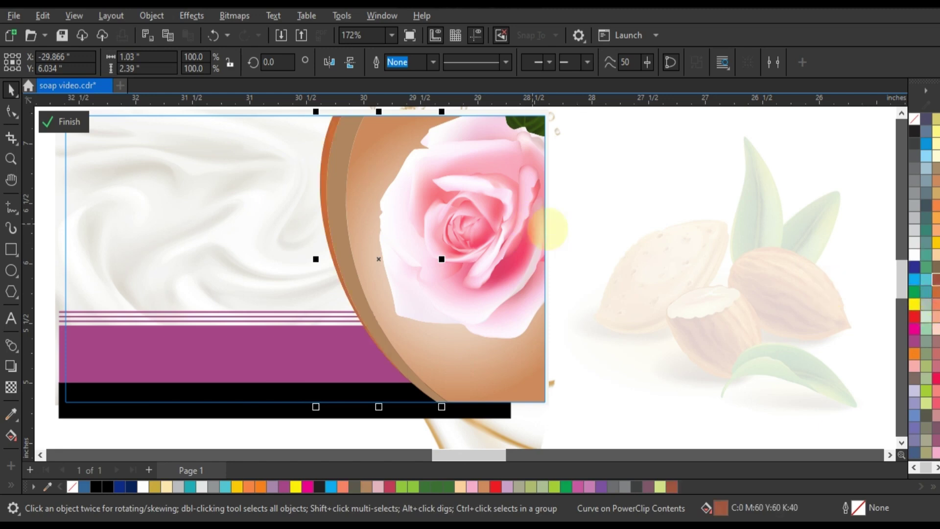
{"action": "left_click", "coordinate": [581, 235]}
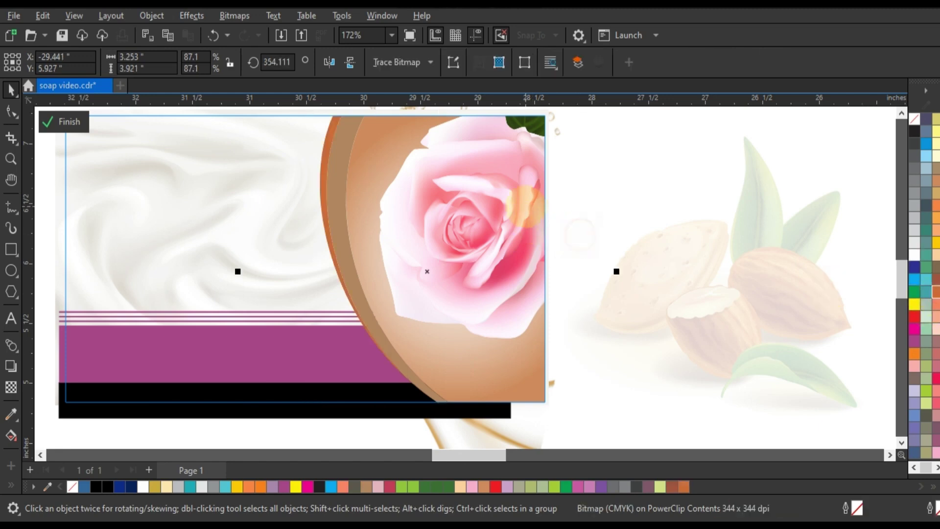
Recolour the wide purple band across the label to almond tan.
{"action": "left_click", "coordinate": [245, 357]}
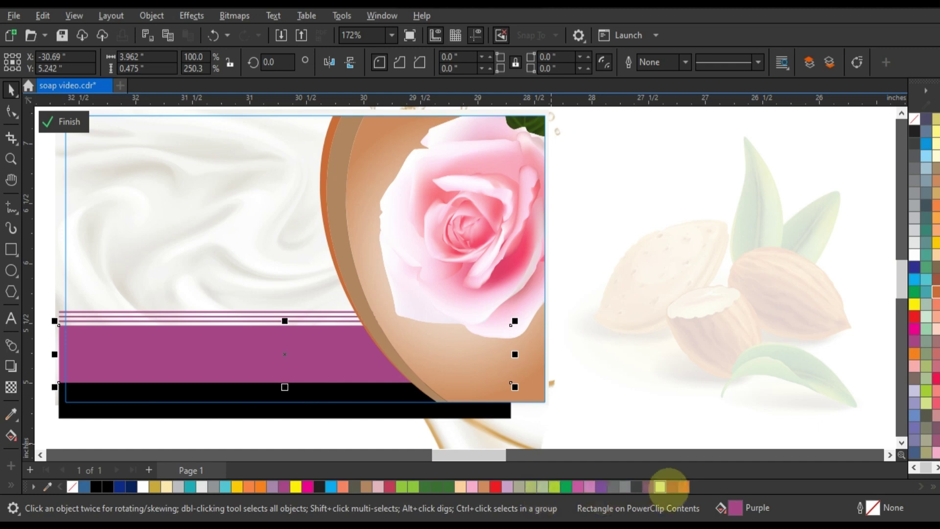
{"action": "left_click_drag", "start_coordinate": [672, 486], "coordinate": [289, 346]}
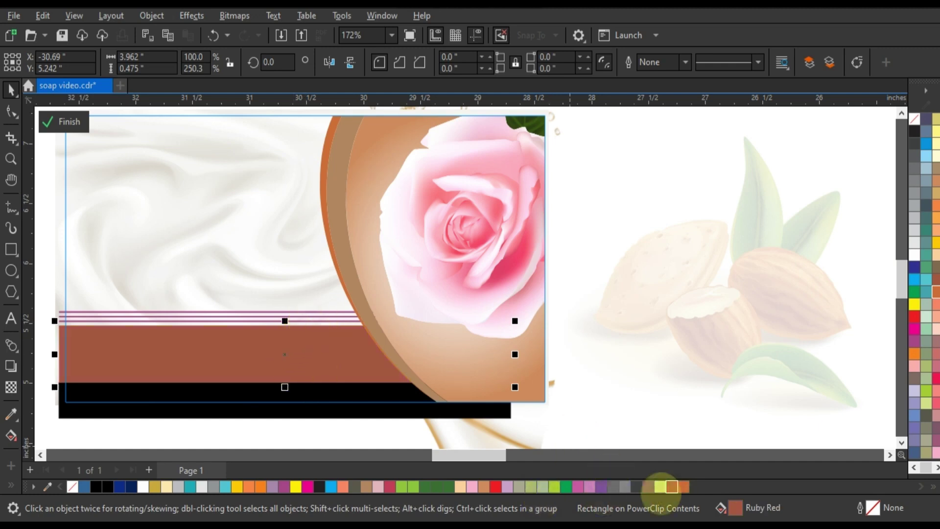
{"action": "left_click", "coordinate": [684, 486]}
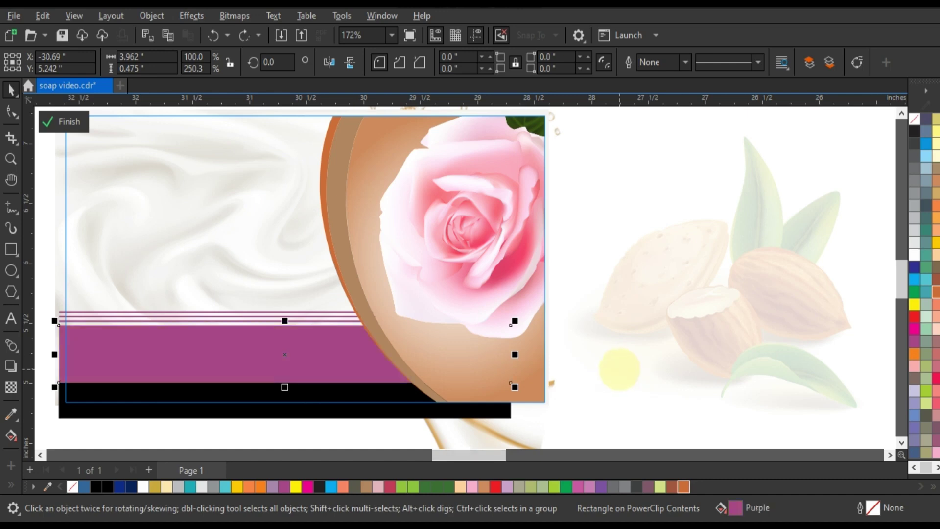
{"action": "left_click", "coordinate": [483, 486]}
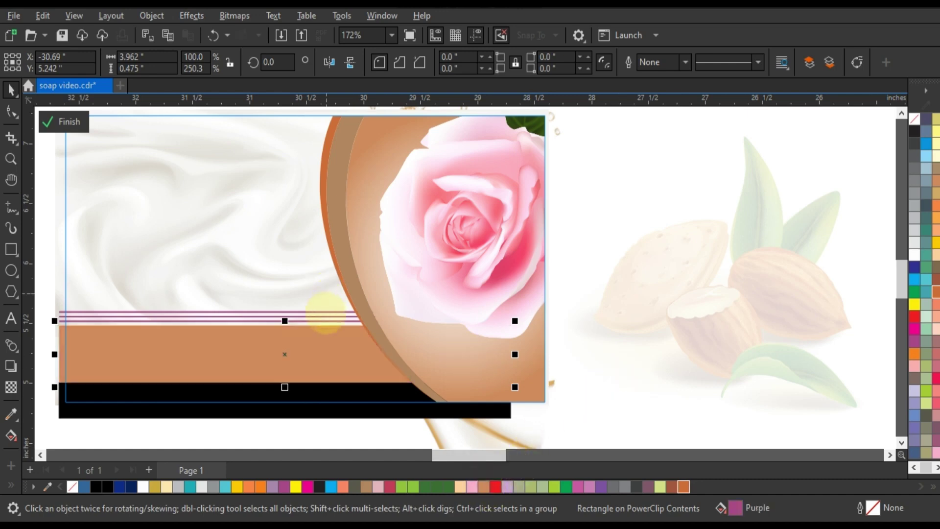
{"action": "left_click", "coordinate": [328, 313]}
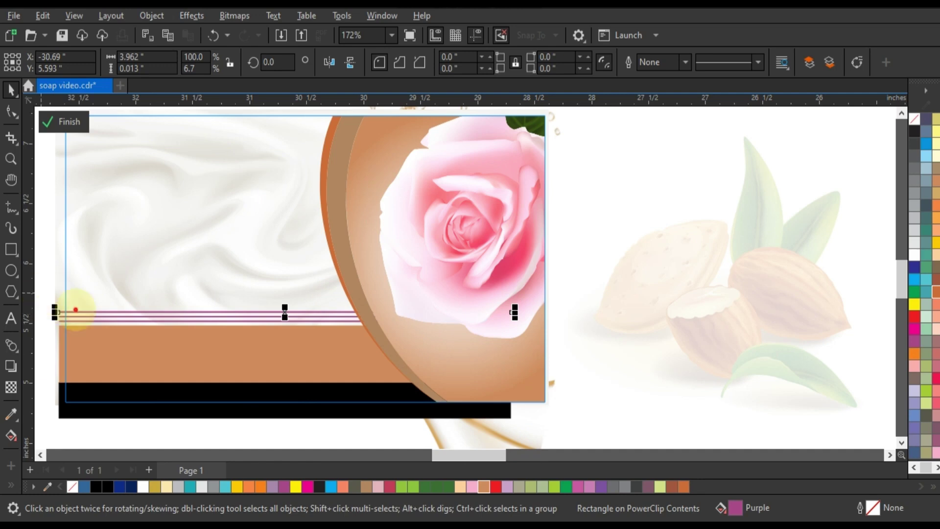
Recolour the three thin purple stripes and the curved arc beside the rose tan.
{"action": "left_click_drag", "start_coordinate": [41, 293], "coordinate": [419, 340]}
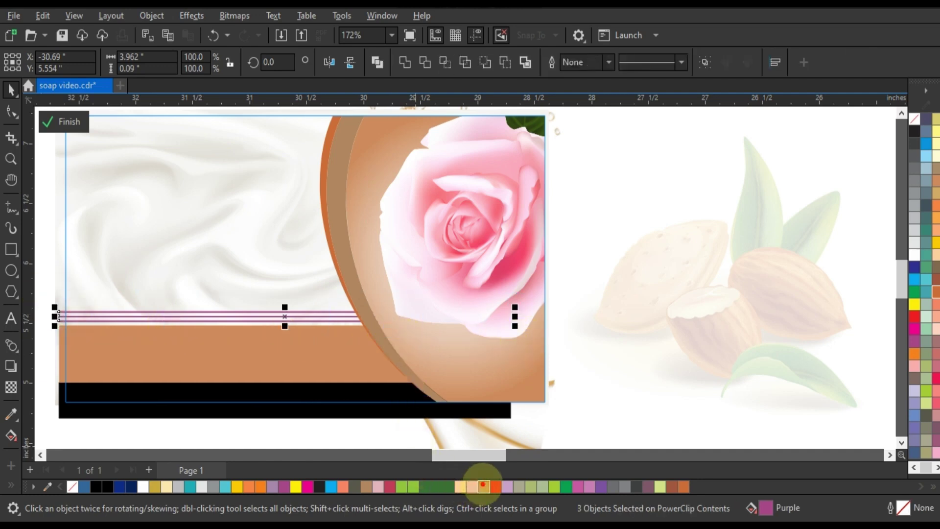
{"action": "left_click", "coordinate": [483, 487]}
{"action": "left_click", "coordinate": [349, 298]}
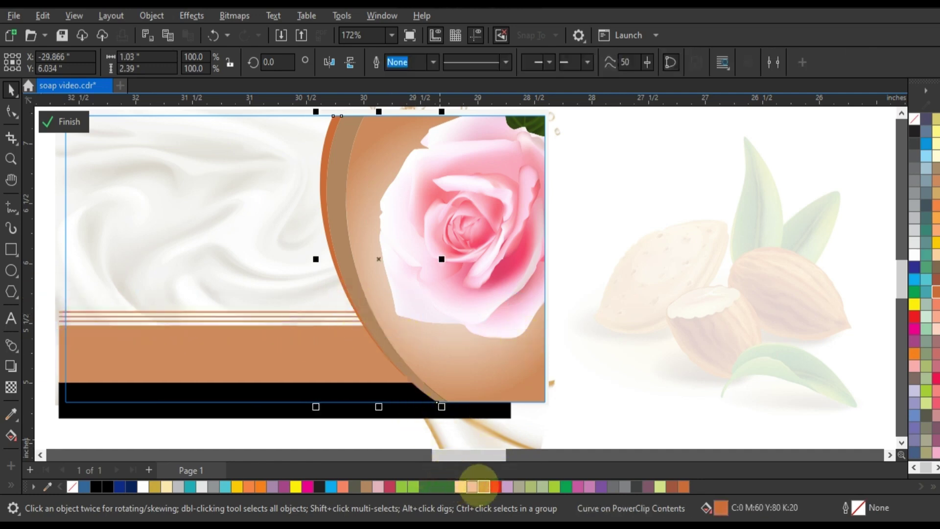
{"action": "left_click", "coordinate": [483, 486]}
{"action": "left_click", "coordinate": [604, 311]}
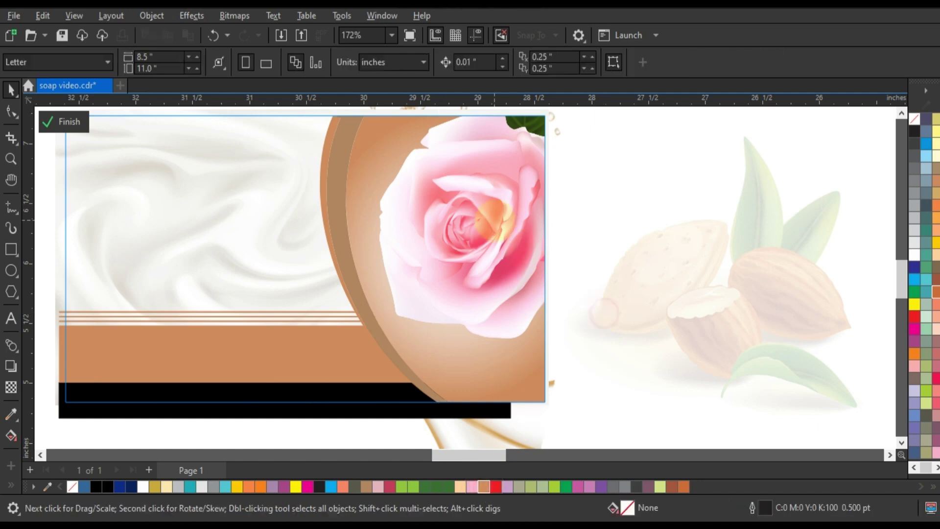
{"action": "left_click", "coordinate": [495, 220]}
{"action": "right_click", "coordinate": [495, 220]}
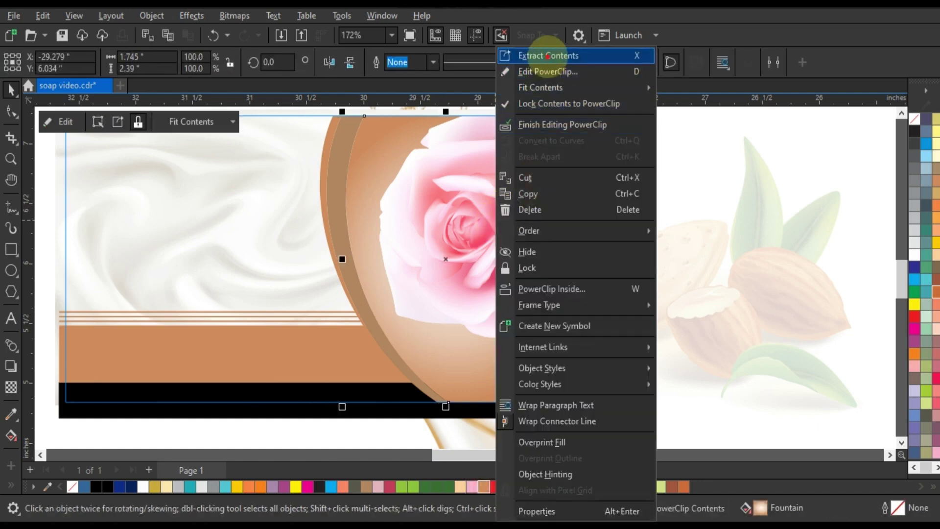
Extract the rose picture from the panel's PowerClip and delete it.
{"action": "left_click", "coordinate": [541, 53]}
{"action": "key", "text": "Delete"}
{"action": "scroll", "coordinate": [405, 234], "scroll_direction": "down", "scroll_amount": 2}
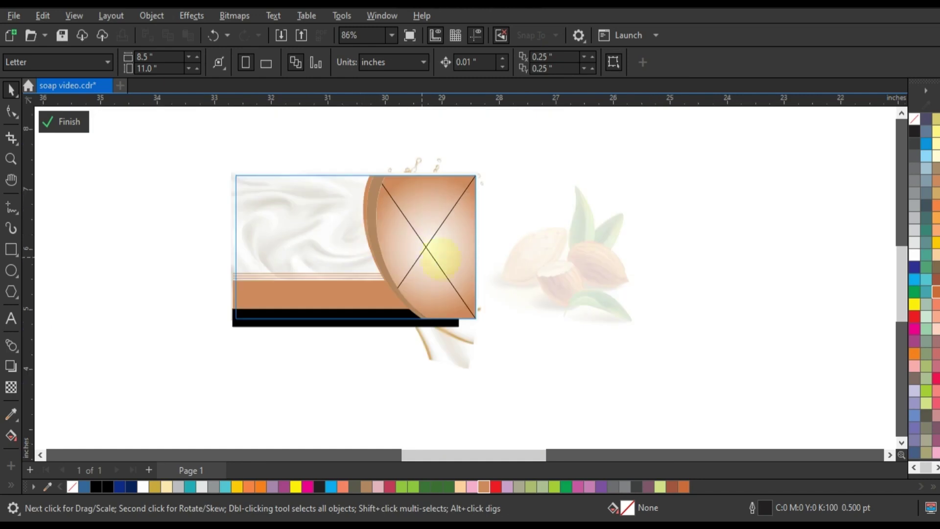
{"action": "right_click", "coordinate": [430, 239]}
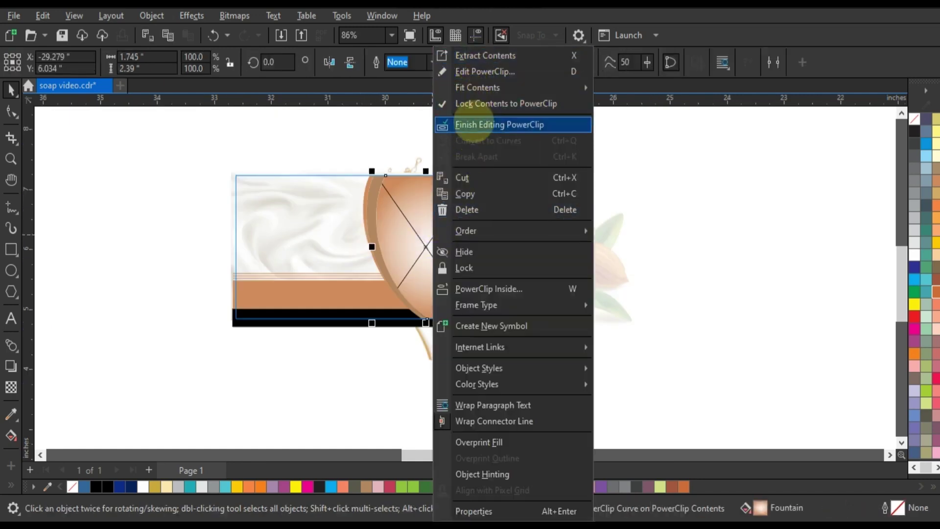
{"action": "left_click", "coordinate": [480, 124]}
Place the almond picture over the curved area, scale it, and PowerClip it inside the panel.
{"action": "left_click_drag", "start_coordinate": [578, 255], "coordinate": [444, 242]}
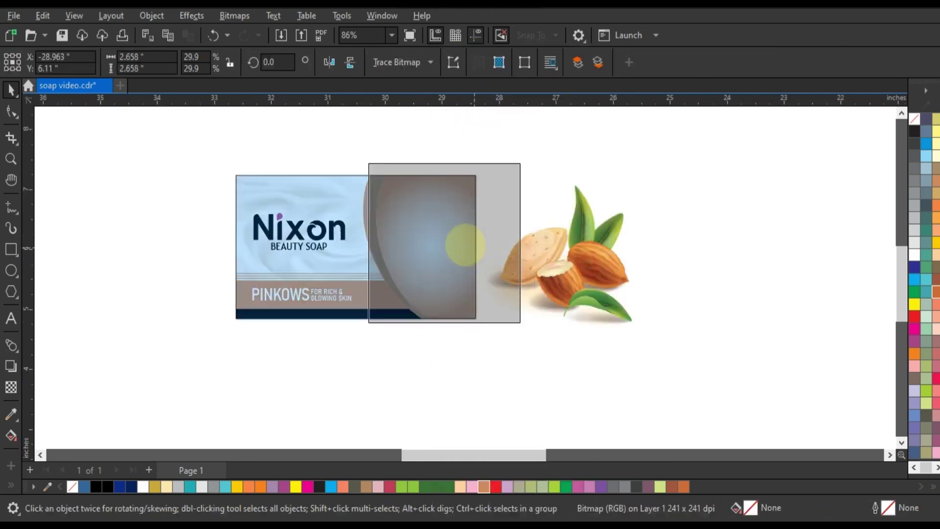
{"action": "key", "text": "shift+Page_Up"}
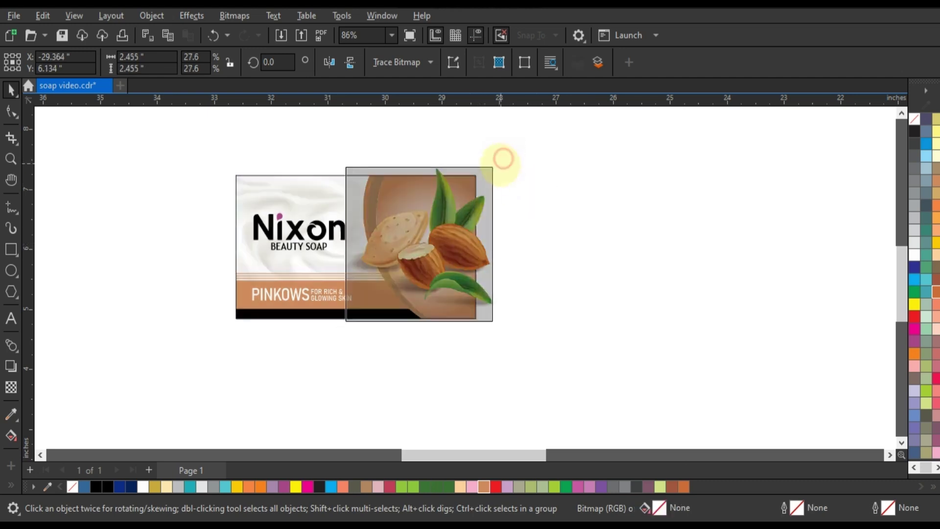
{"action": "left_click_drag", "start_coordinate": [500, 158], "coordinate": [481, 170]}
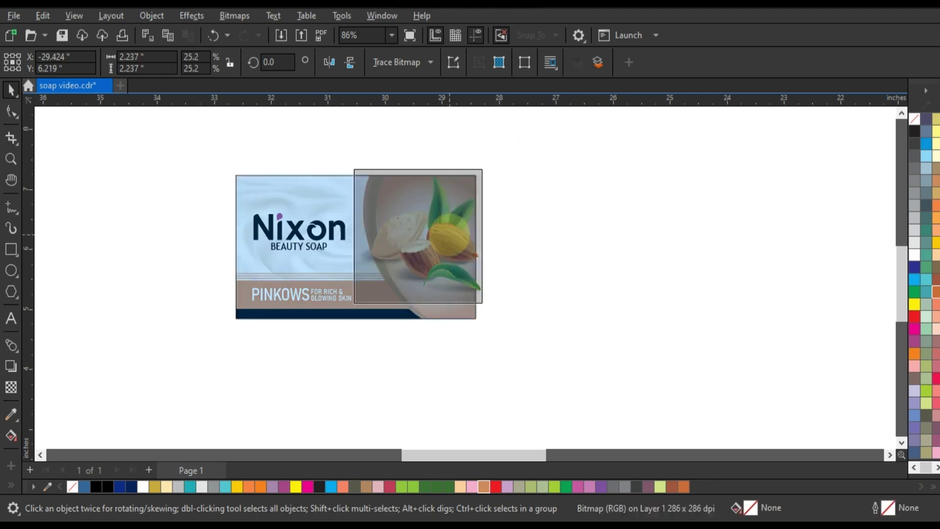
{"action": "right_click", "coordinate": [448, 235]}
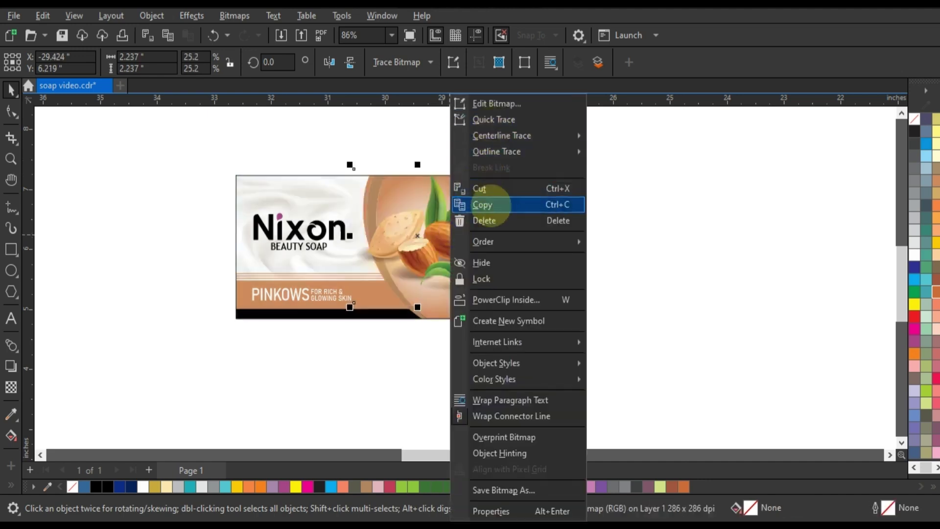
{"action": "left_click", "coordinate": [505, 300]}
{"action": "left_click", "coordinate": [348, 198]}
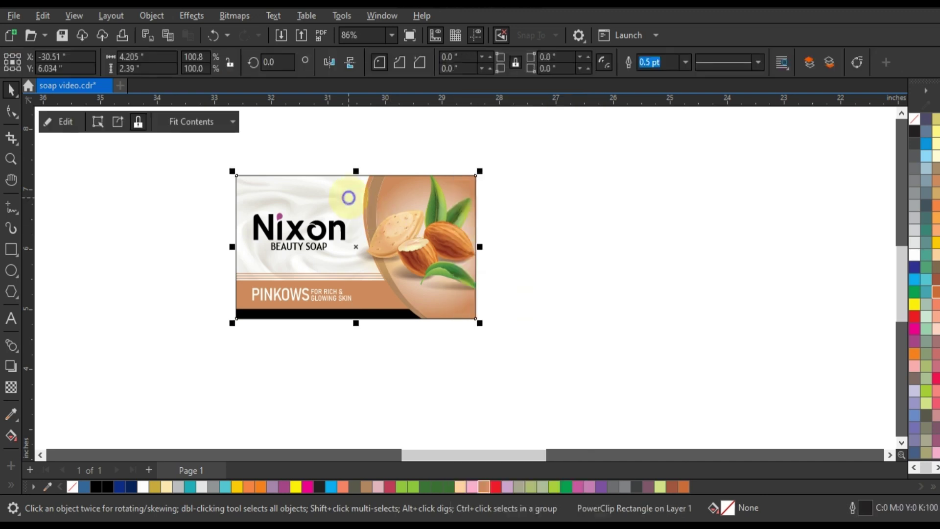
{"action": "right_click", "coordinate": [348, 198]}
Adjust the almond image inside the panel's PowerClip and finish editing.
{"action": "left_click", "coordinate": [373, 90]}
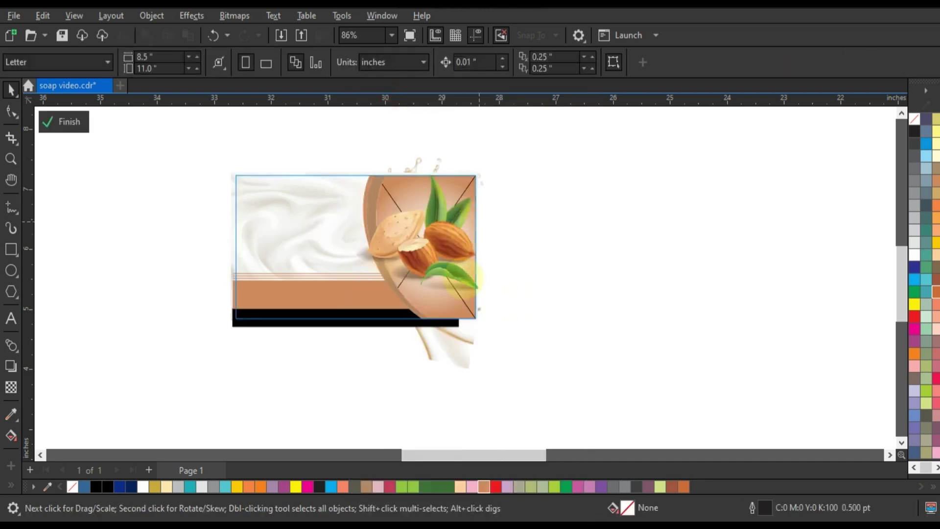
{"action": "left_click", "coordinate": [452, 338]}
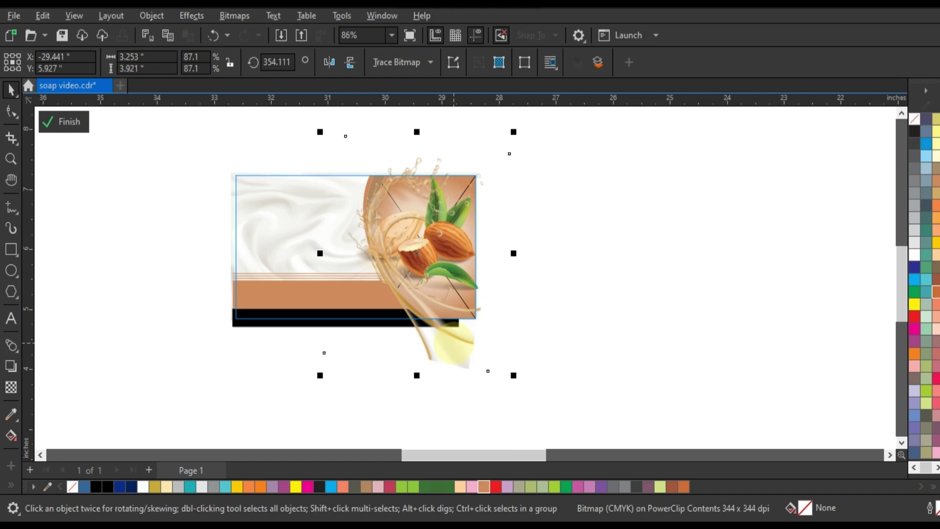
{"action": "scroll", "coordinate": [284, 188], "scroll_direction": "up", "scroll_amount": 2}
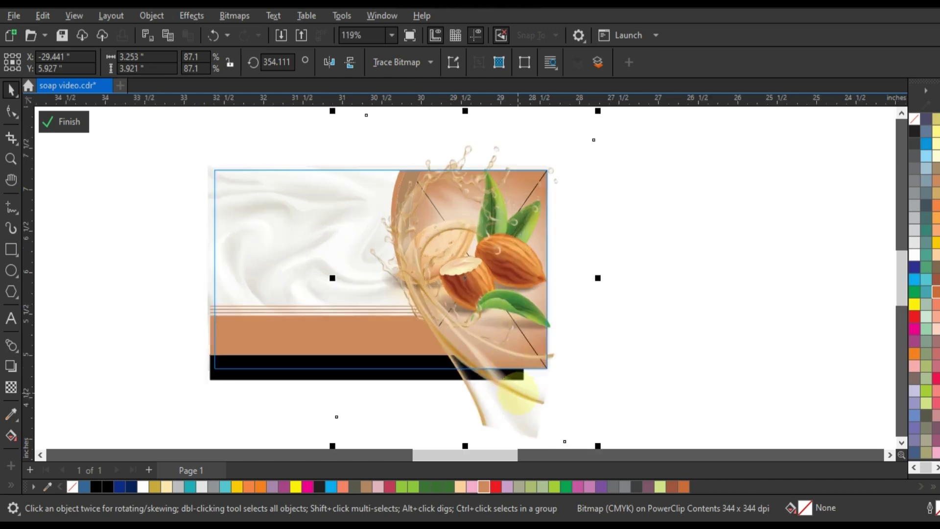
{"action": "right_click", "coordinate": [513, 330]}
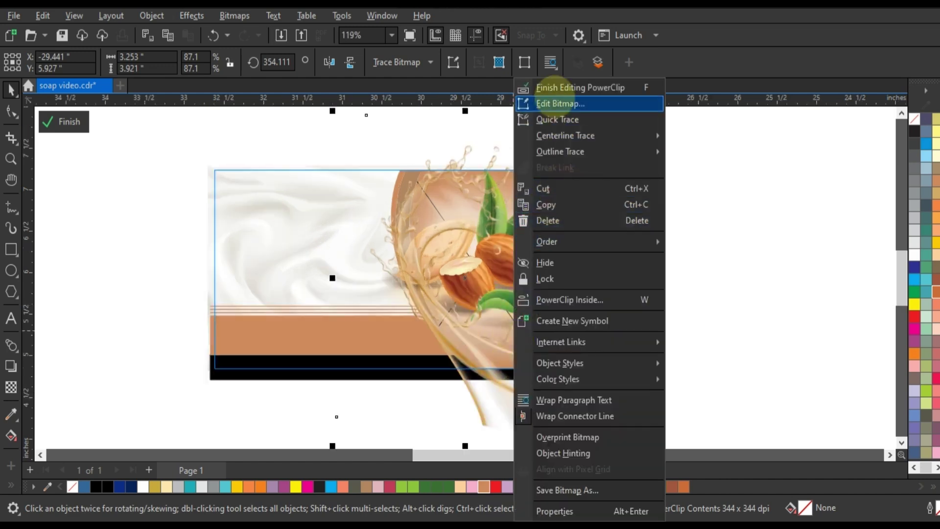
{"action": "left_click", "coordinate": [548, 88]}
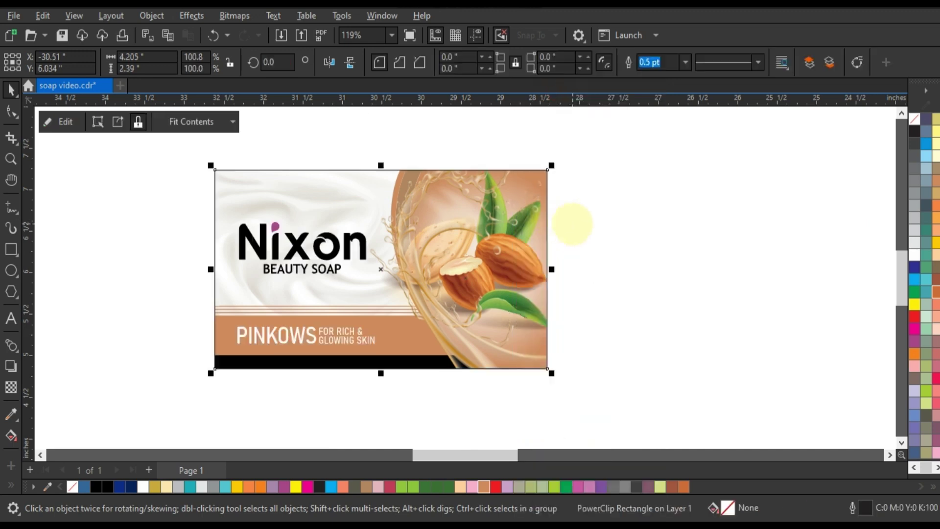
{"action": "left_click", "coordinate": [572, 224]}
Make the dot on the i in Nixon orange, then select the whole soap panel.
{"action": "left_click", "coordinate": [277, 225]}
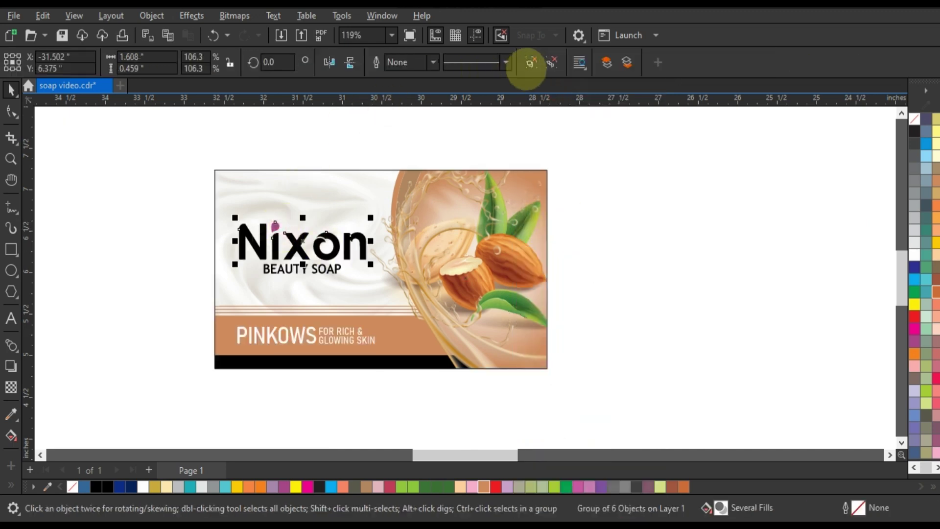
{"action": "left_click", "coordinate": [615, 197]}
{"action": "left_click", "coordinate": [276, 226], "text": "ctrl"}
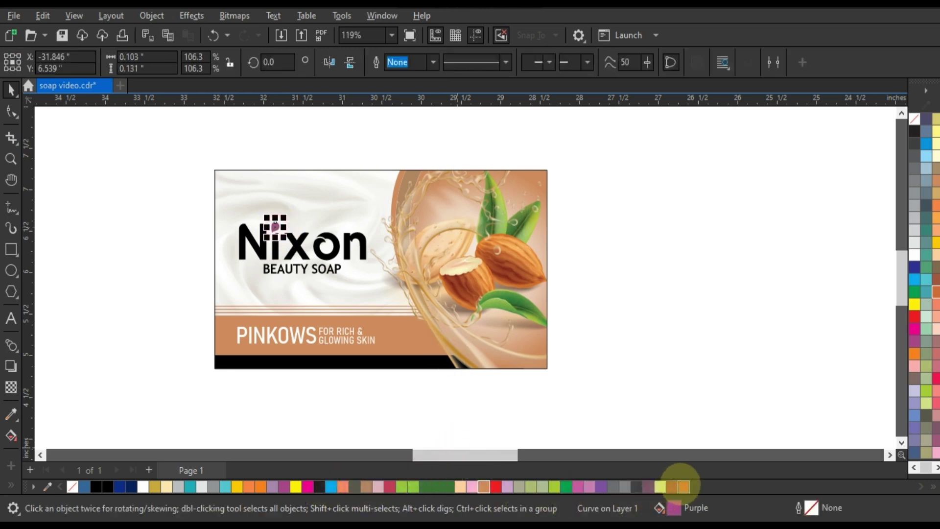
{"action": "left_click", "coordinate": [683, 486]}
{"action": "left_click", "coordinate": [130, 237]}
{"action": "left_click_drag", "start_coordinate": [172, 148], "coordinate": [602, 385]}
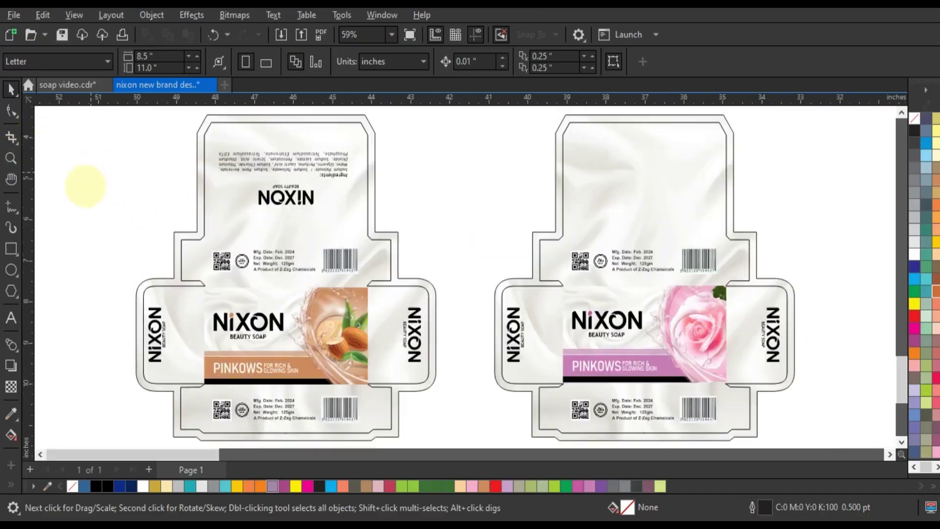
Zoom to the two 3D soap box mockups and nudge the grey backdrop slightly up-left.
{"action": "left_click", "coordinate": [11, 158]}
{"action": "left_click_drag", "start_coordinate": [173, 229], "coordinate": [463, 375]}
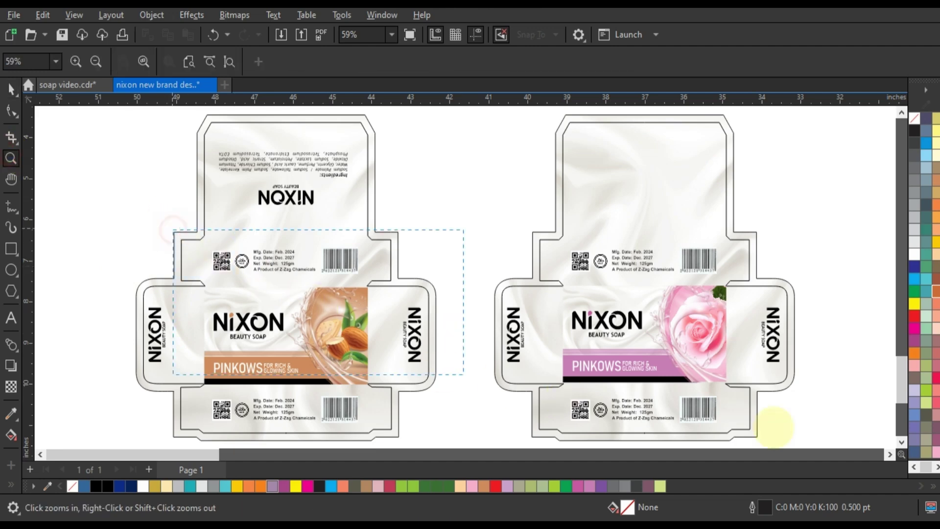
{"action": "left_click_drag", "start_coordinate": [774, 428], "coordinate": [786, 402]}
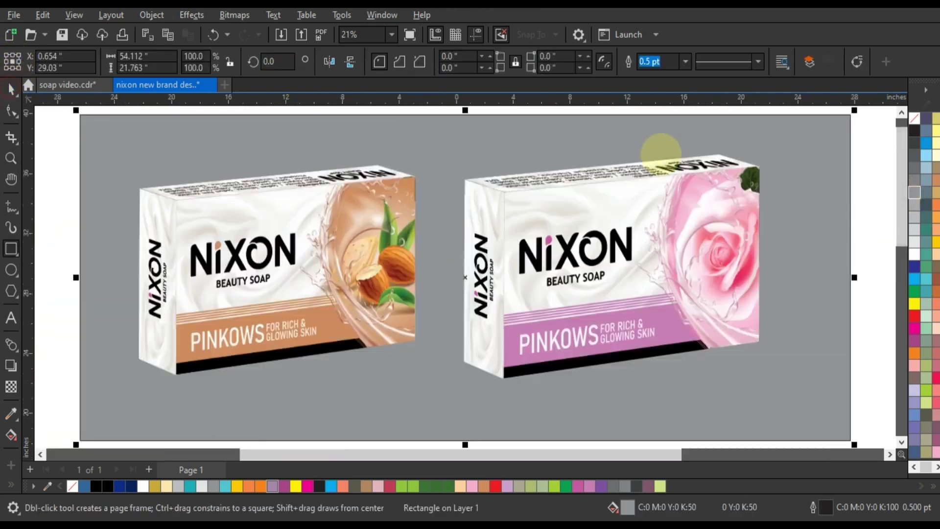
{"action": "key", "text": "space"}
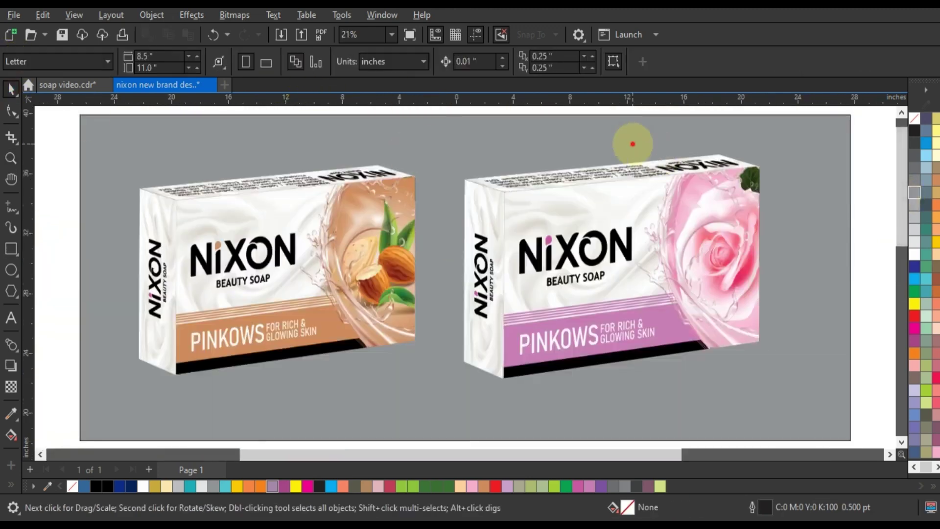
{"action": "left_click_drag", "start_coordinate": [629, 145], "coordinate": [623, 140]}
{"action": "left_click", "coordinate": [862, 180]}
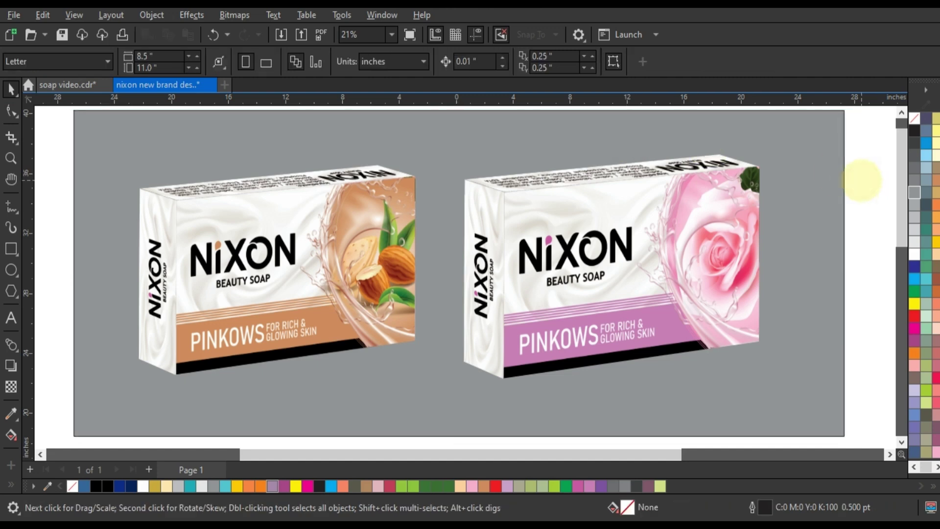